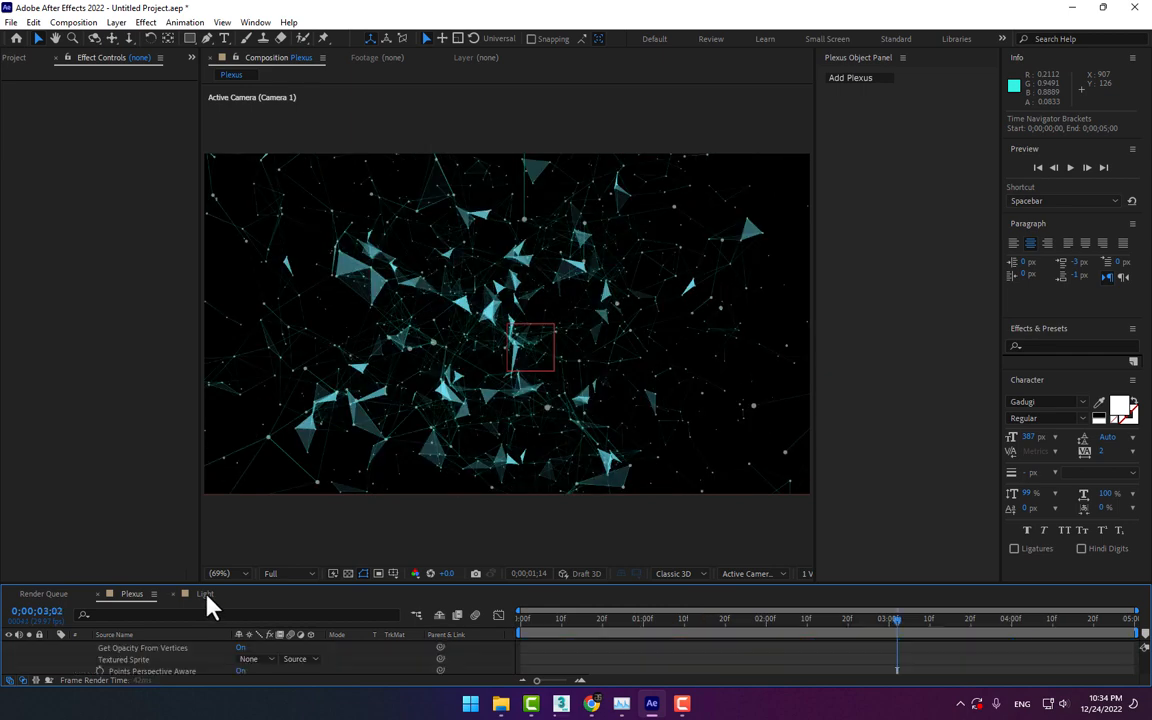
# Open the Light composition and play its preview
pyautogui.click(205, 593)
pyautogui.press('space')
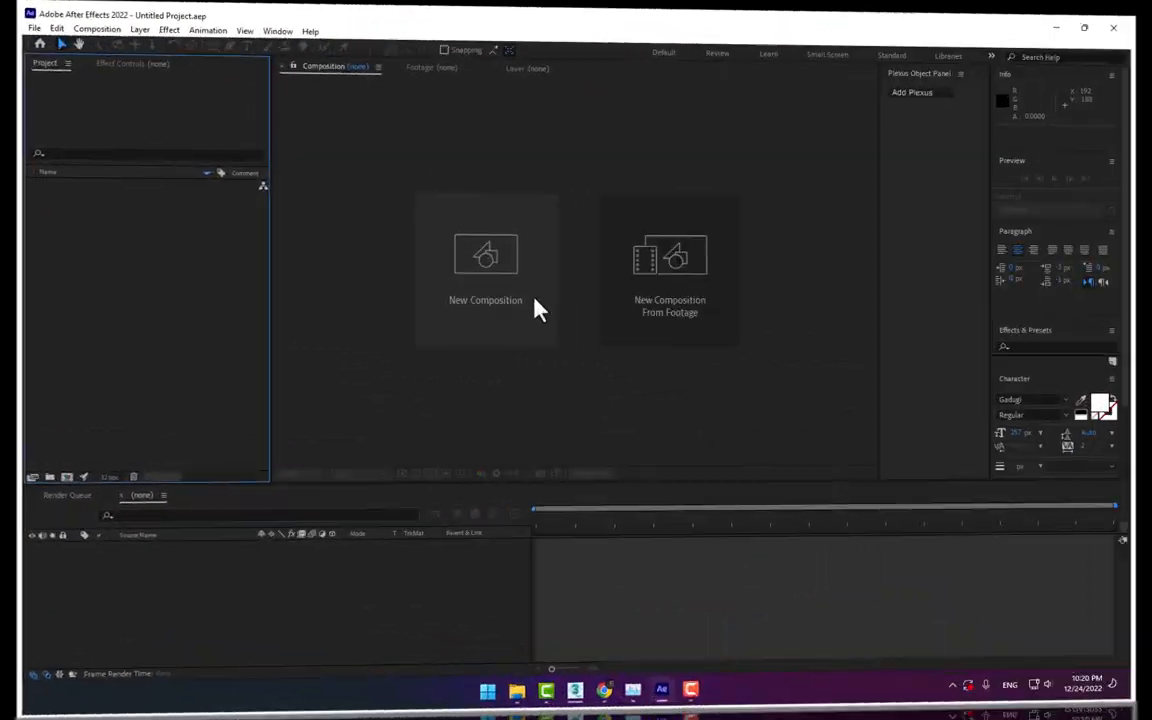
# Create a 1280 x 720 composition named Plexus with a frame rate of 29.97 and a five-second duration
pyautogui.click(504, 302)
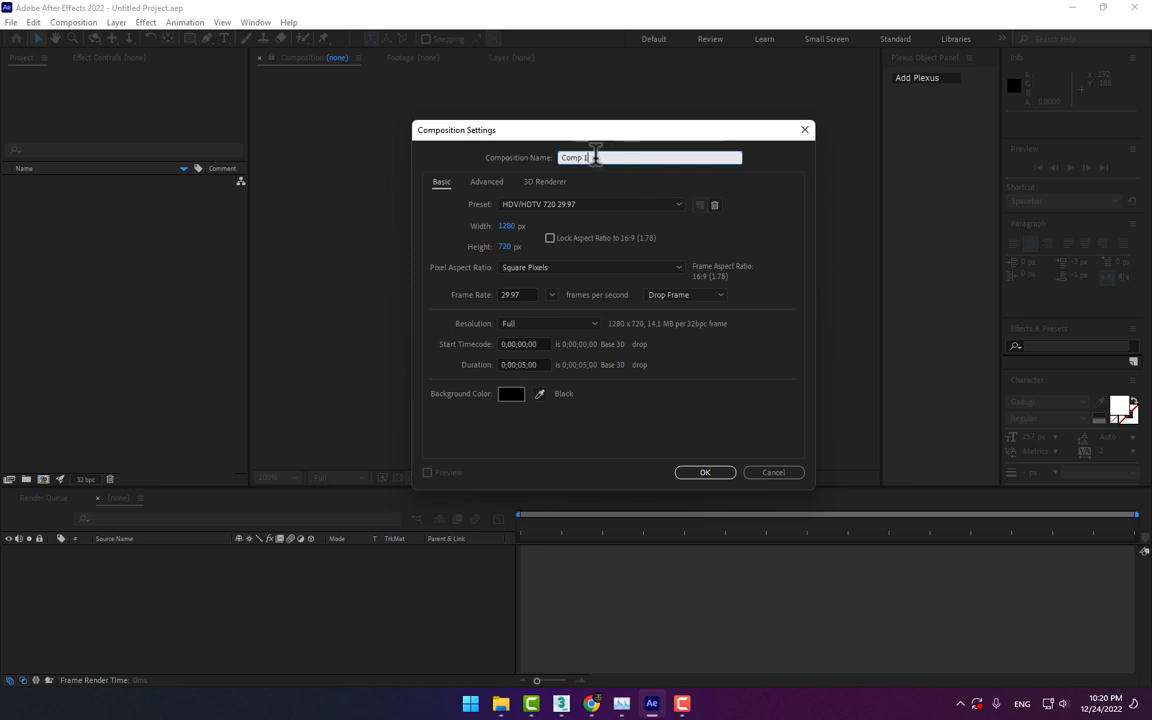
pyautogui.write('Plexus')
pyautogui.click(712, 472)
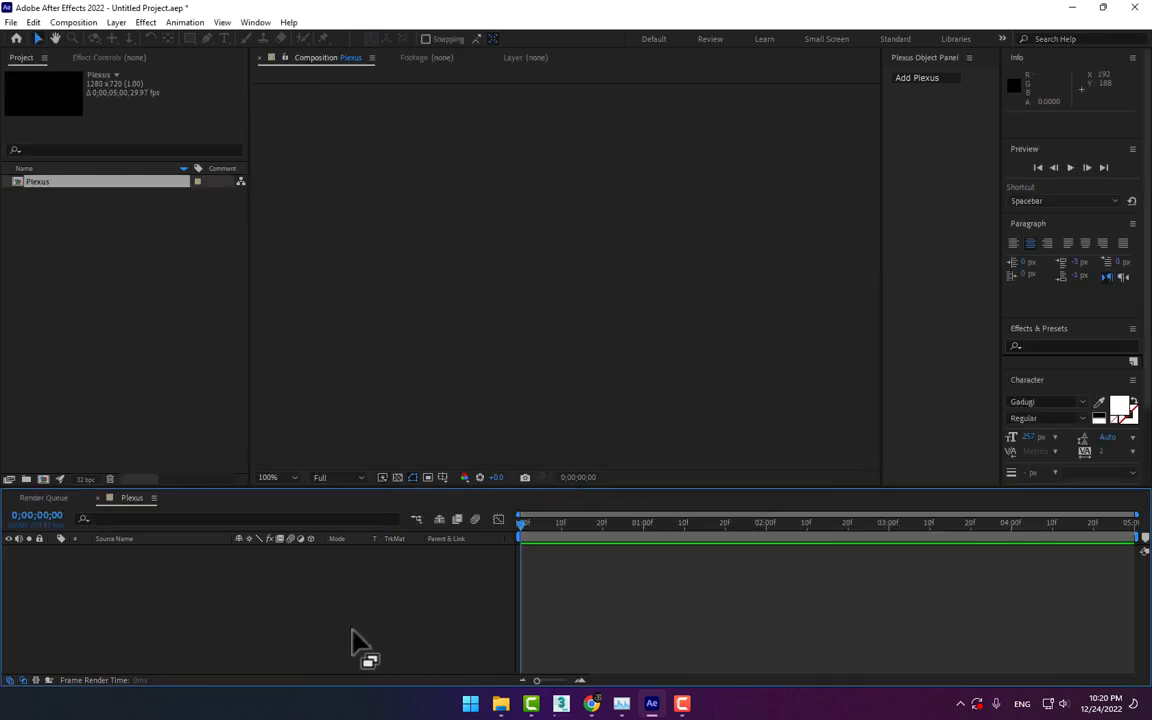
# Add a text layer reading JAE to the Plexus composition
pyautogui.rightClick(352, 632)
pyautogui.moveTo(398, 466)
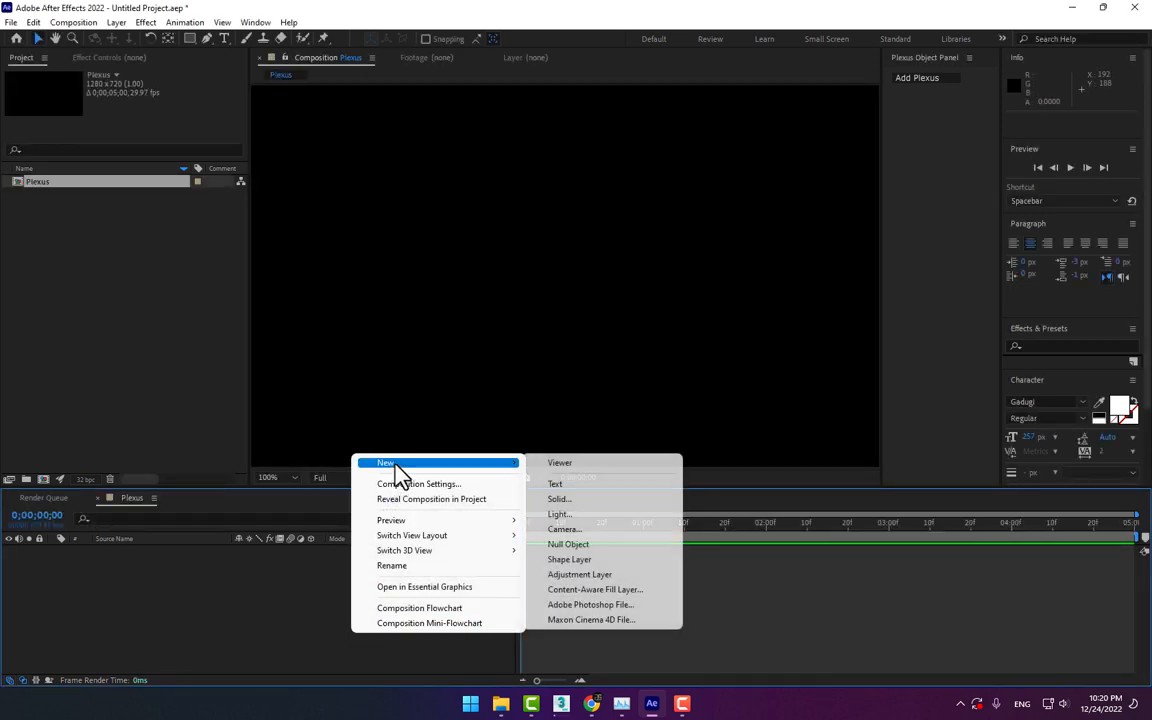
pyautogui.click(595, 485)
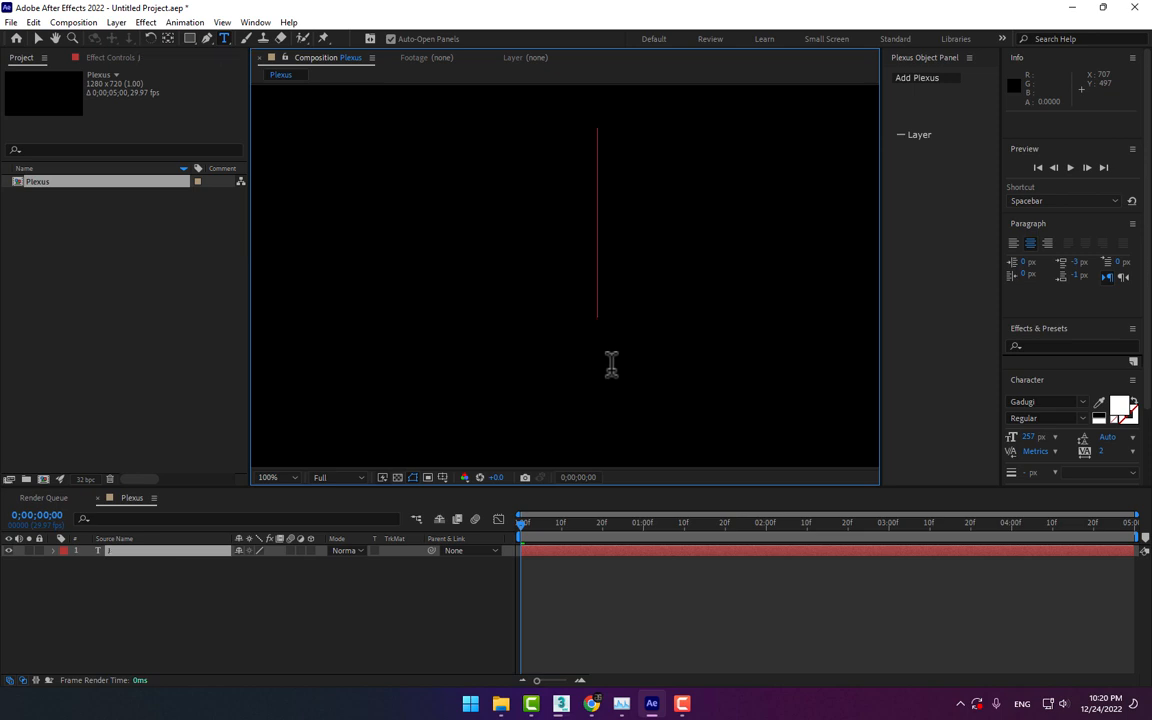
pyautogui.write('JAE')
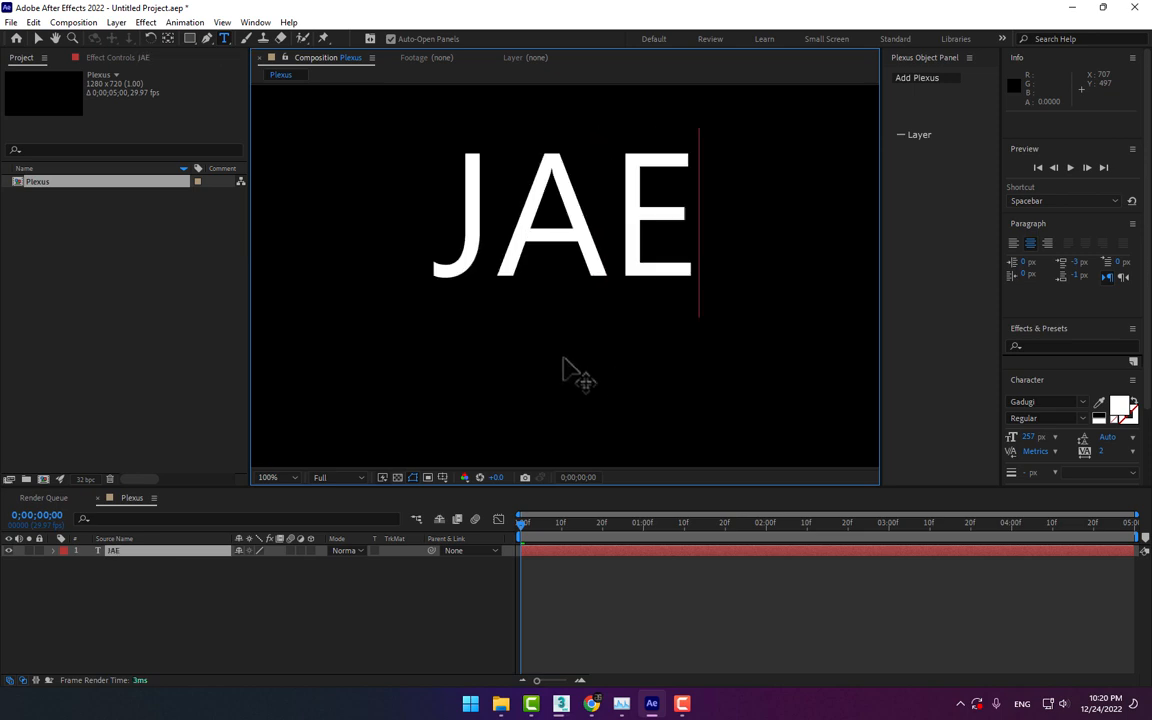
# Move the JAE text down to the middle of the frame, at about position 649, 433
pyautogui.click(38, 38)
pyautogui.moveTo(563, 271); pyautogui.dragTo(560, 298)
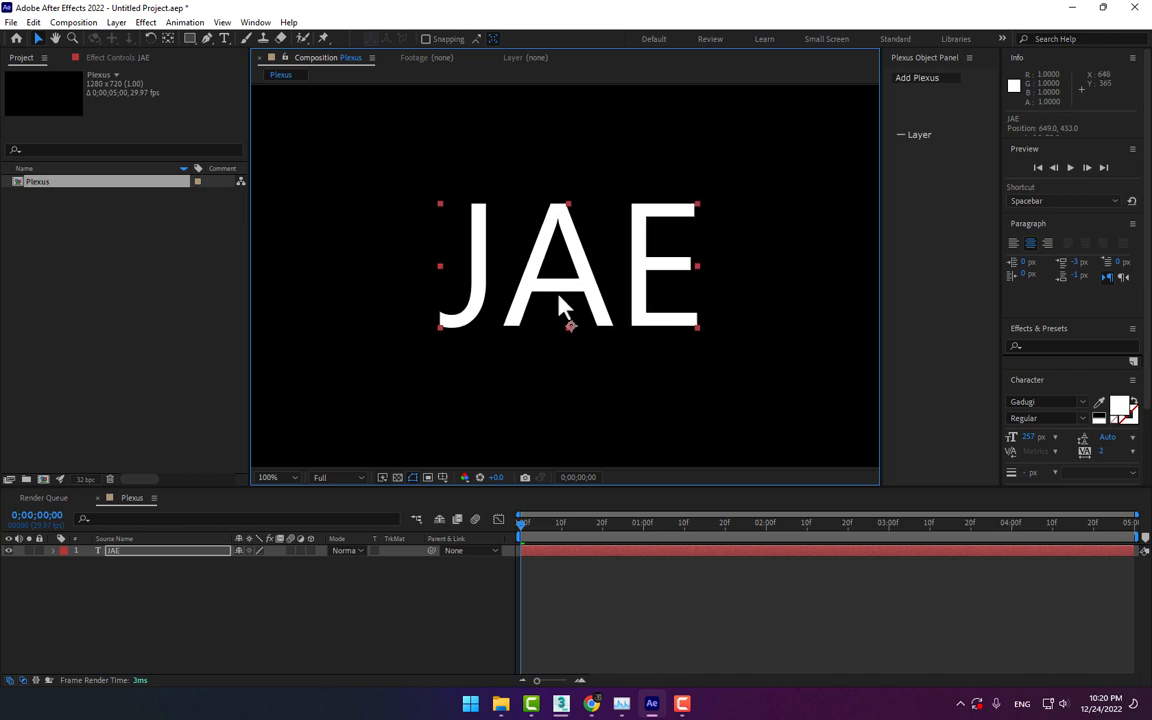
pyautogui.click(283, 477)
pyautogui.click(275, 249)
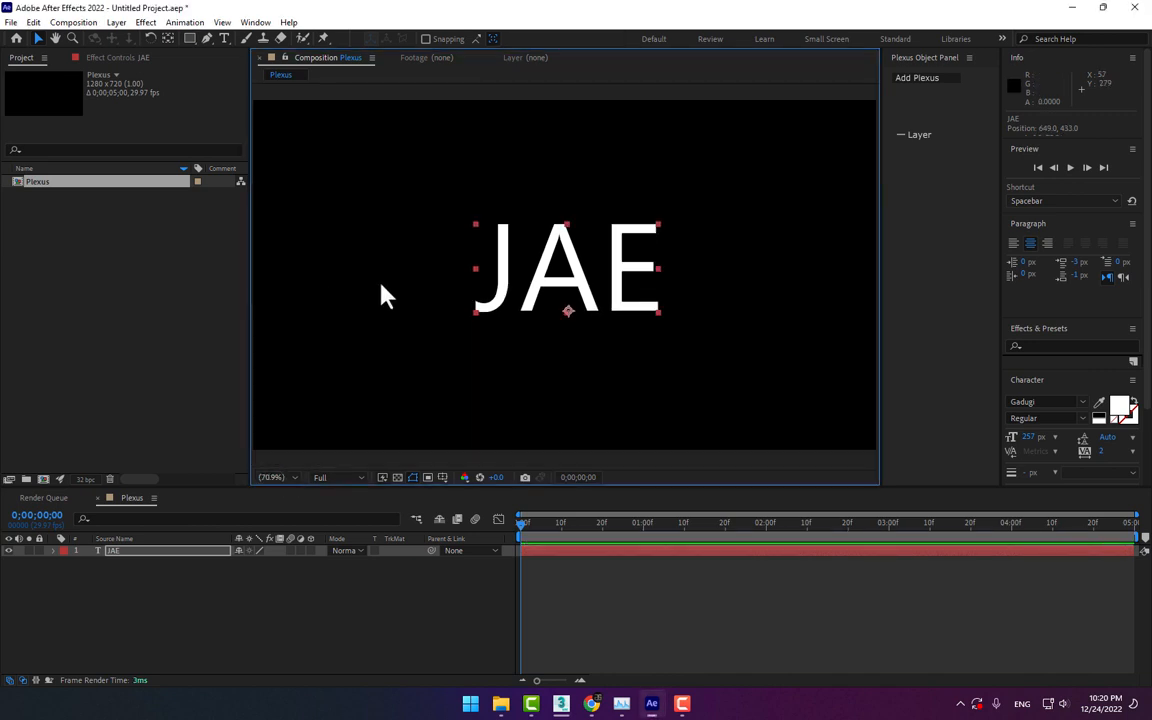
# Apply the Rowbyte Plexus effect to the JAE text layer
pyautogui.click(145, 22)
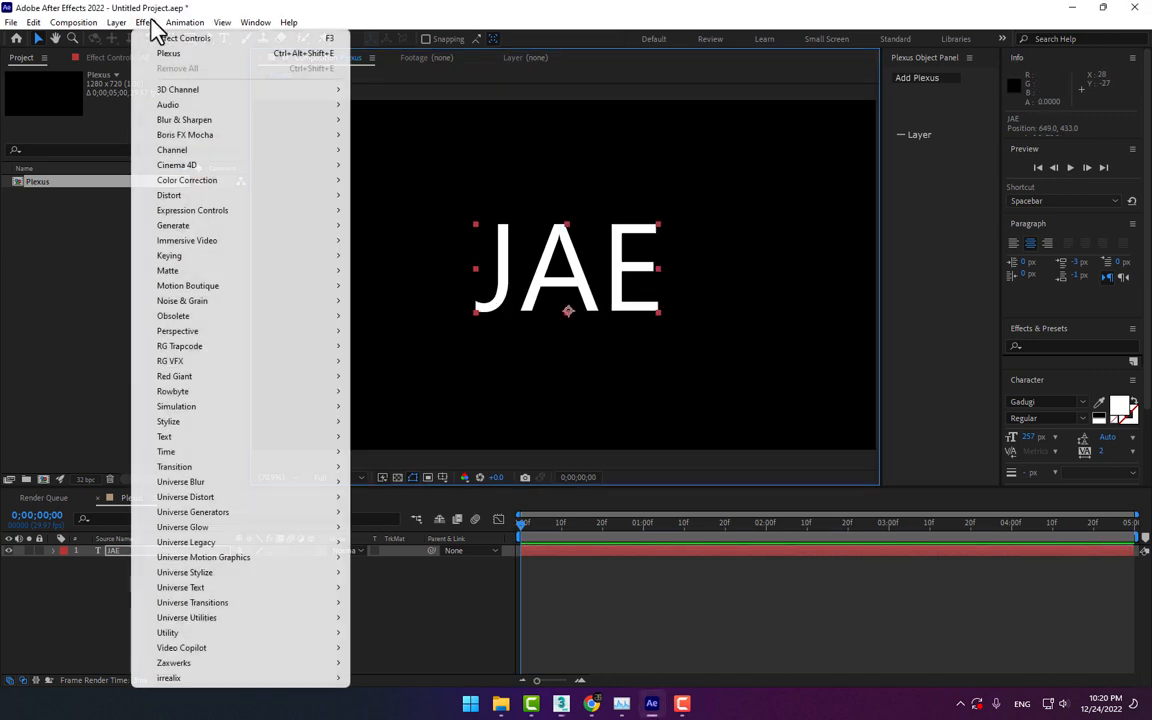
pyautogui.moveTo(195, 395)
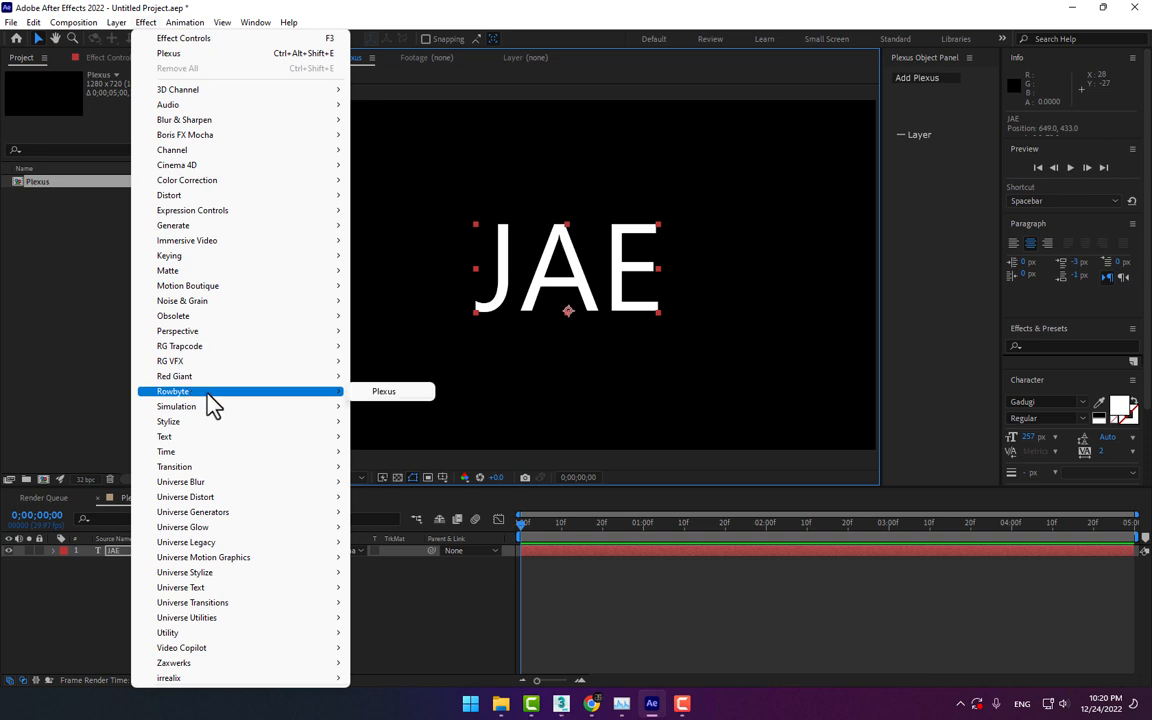
pyautogui.click(384, 391)
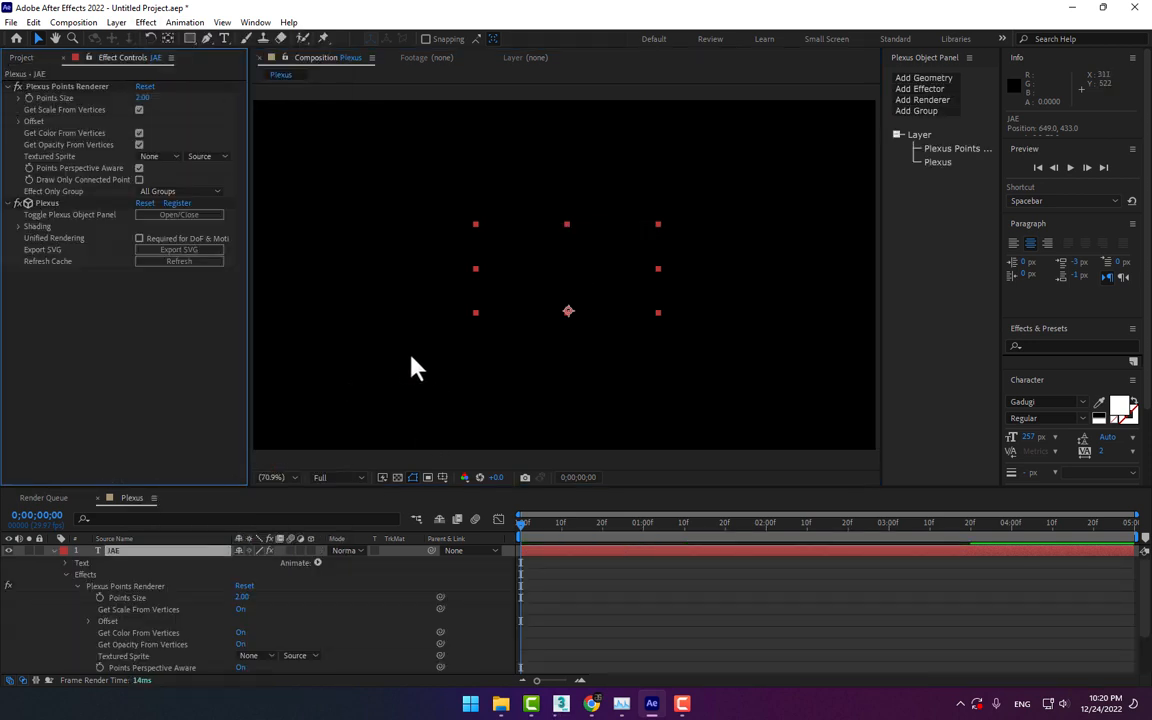
# Widen the Plexus object list and add a Paths geometry object to the JAE layer's Plexus effect
pyautogui.moveTo(882, 118); pyautogui.dragTo(813, 128)
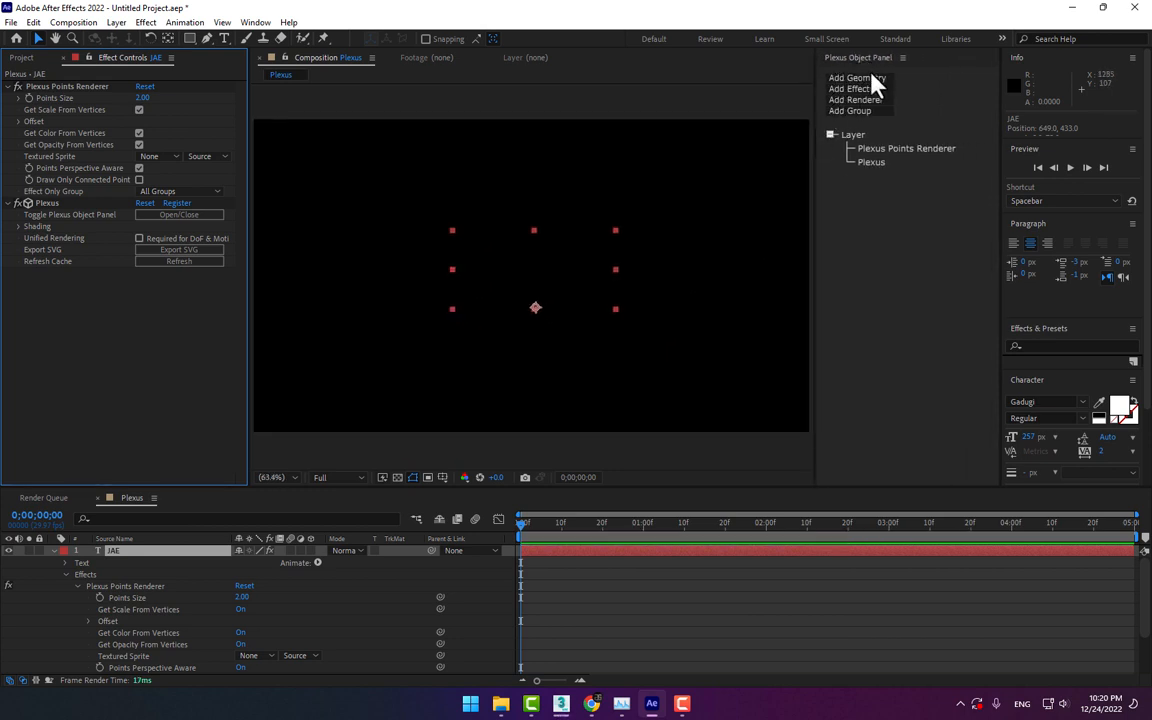
pyautogui.click(870, 78)
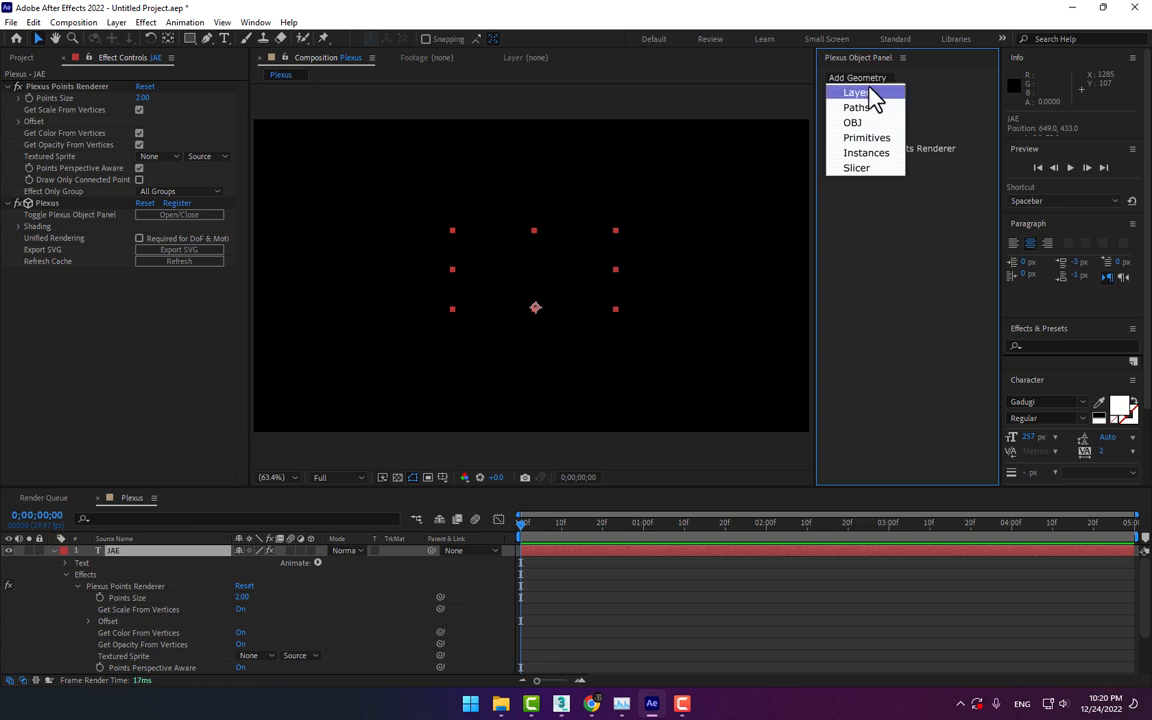
pyautogui.click(857, 107)
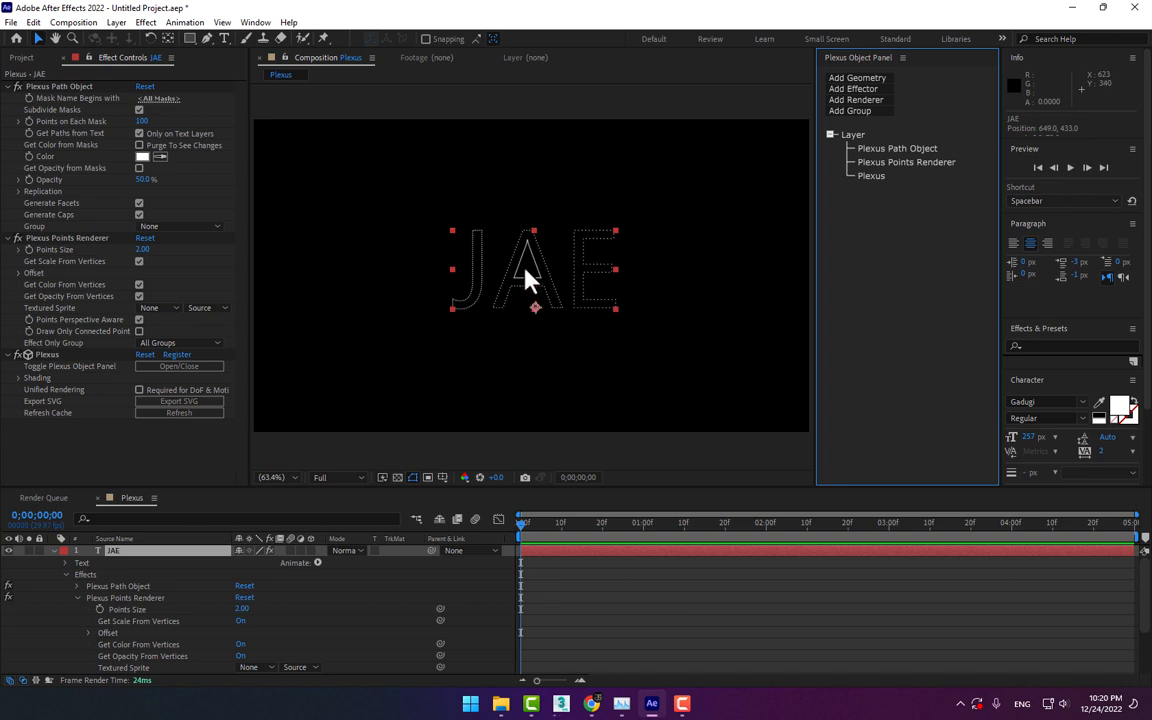
# Set the Plexus Points Renderer's Points Size to 1.60
pyautogui.click(45, 87)
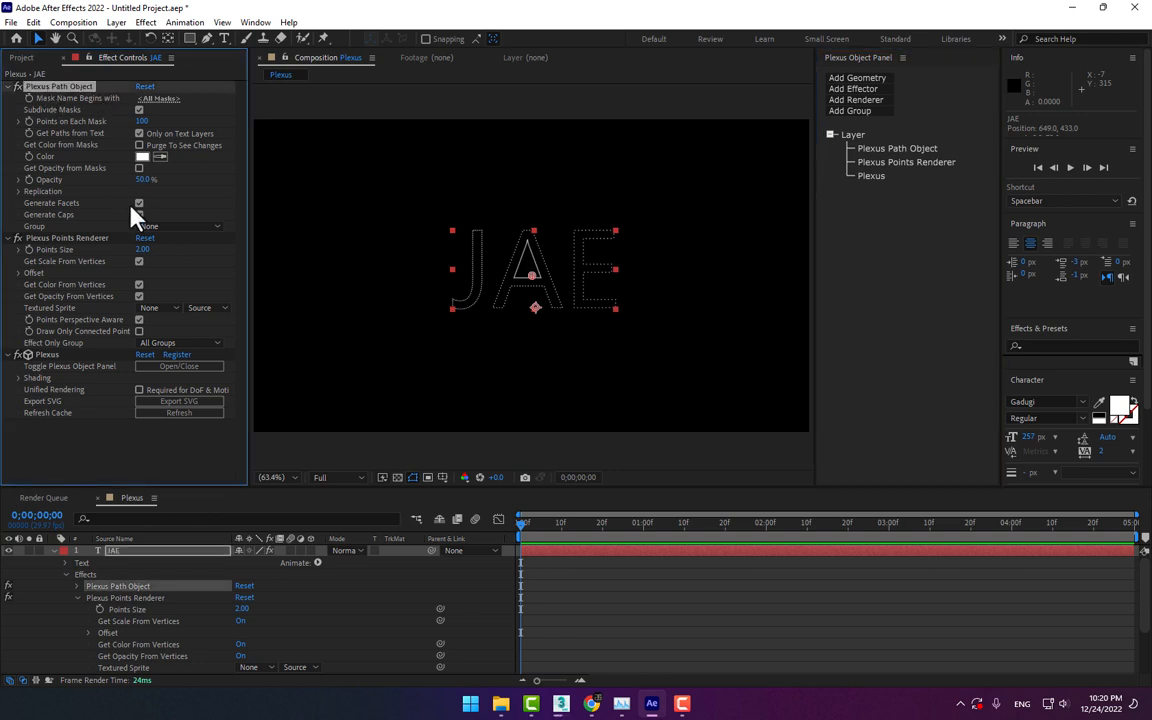
pyautogui.click(55, 238)
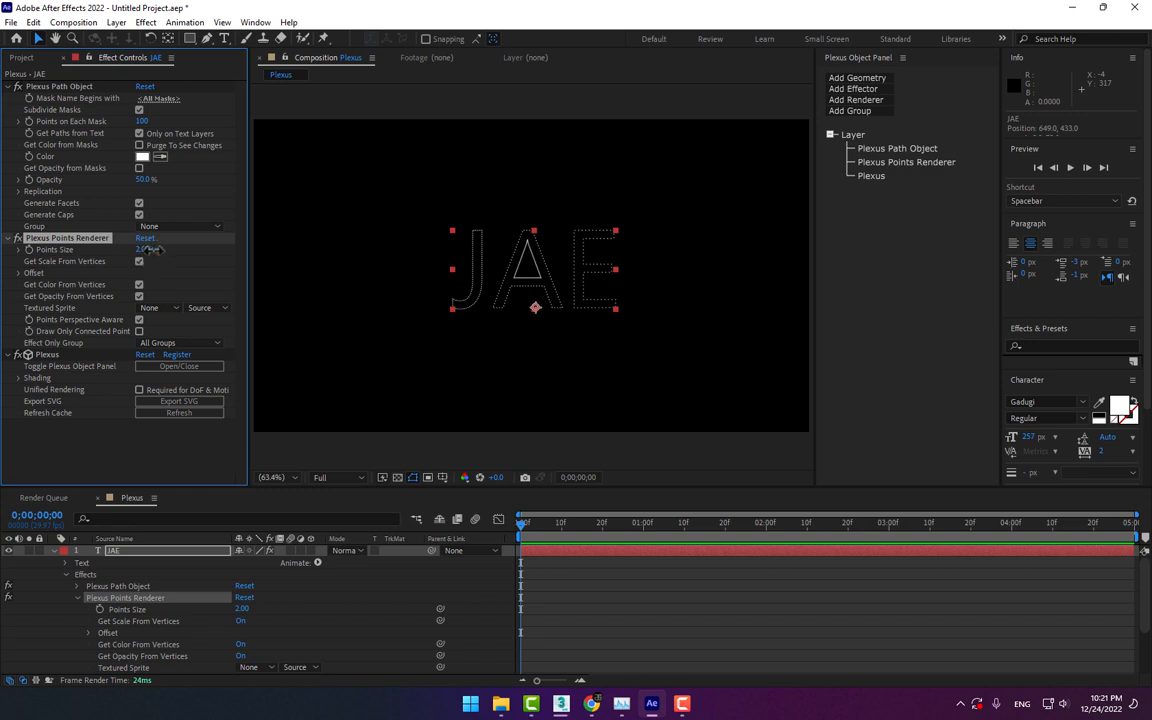
pyautogui.moveTo(142, 249); pyautogui.dragTo(150, 253)
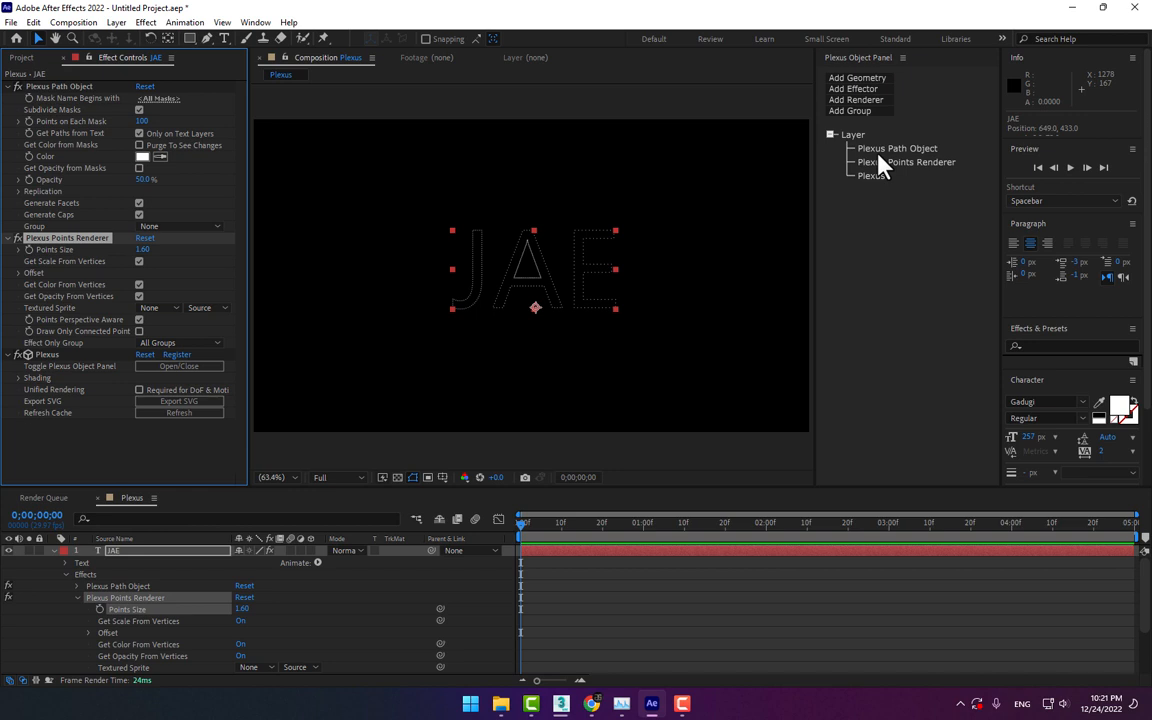
# Add a Noise effector to the Plexus effect and set its Noise Amplitude to 1868
pyautogui.click(862, 90)
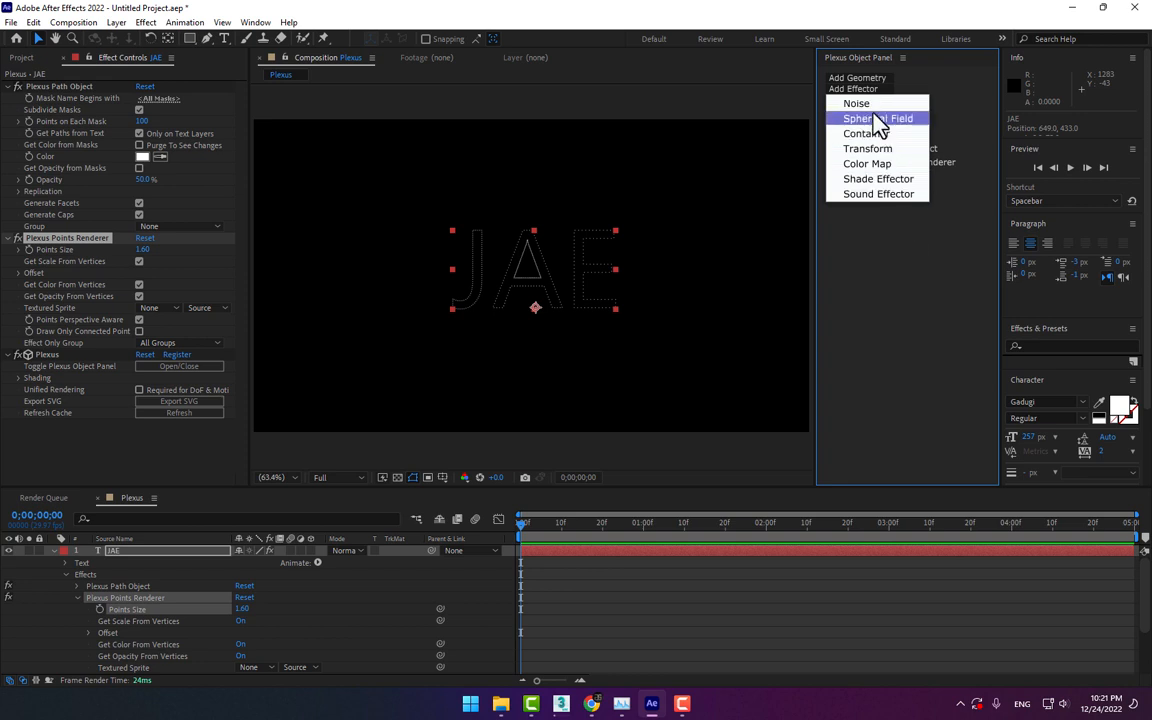
pyautogui.click(872, 105)
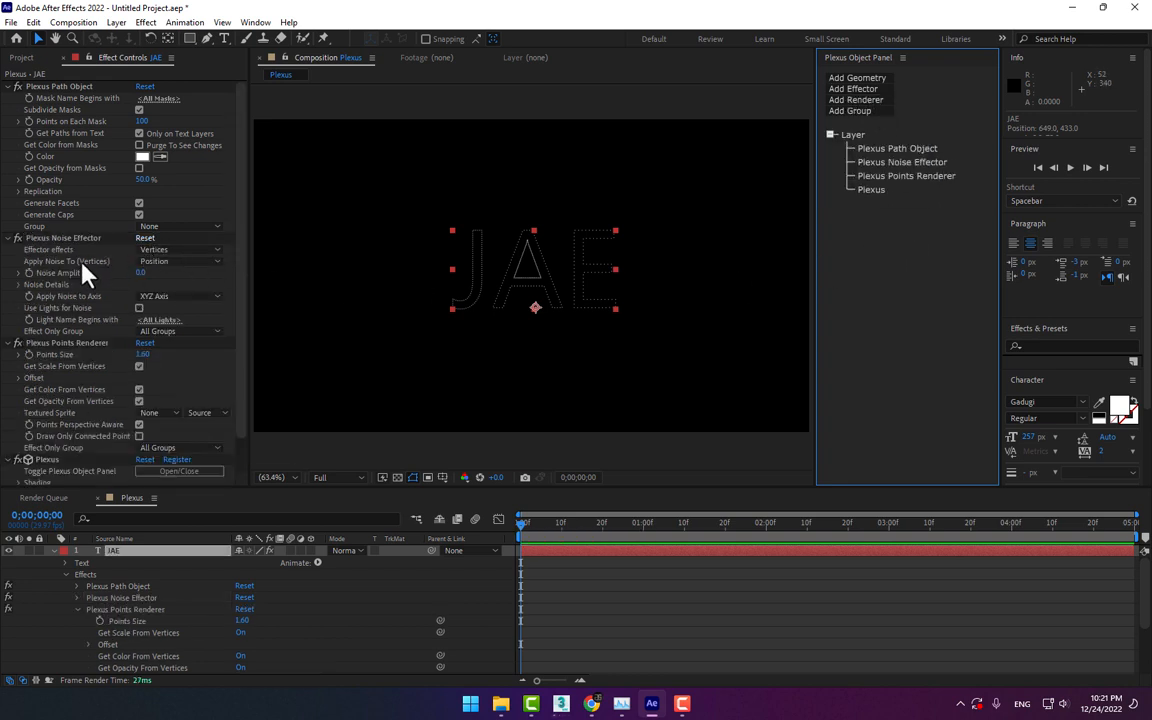
pyautogui.moveTo(145, 277); pyautogui.dragTo(968, 176)
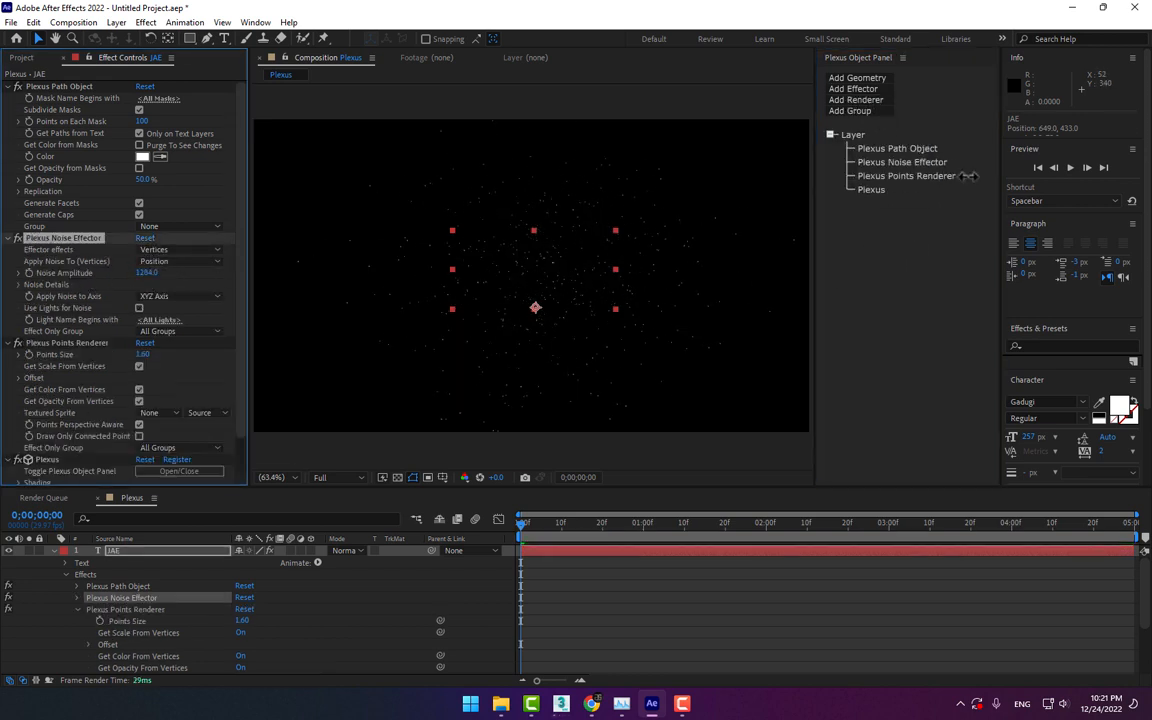
# Add Lines and Triangulation renderers to the JAE layer's Plexus effect
pyautogui.click(875, 100)
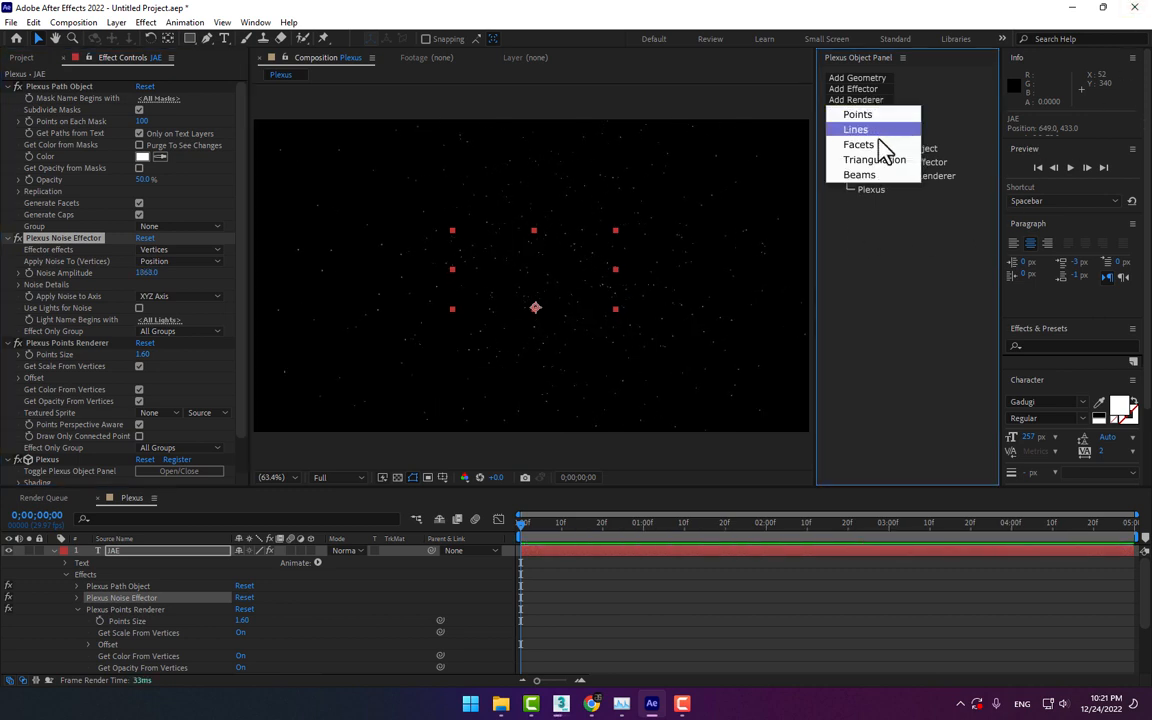
pyautogui.click(875, 131)
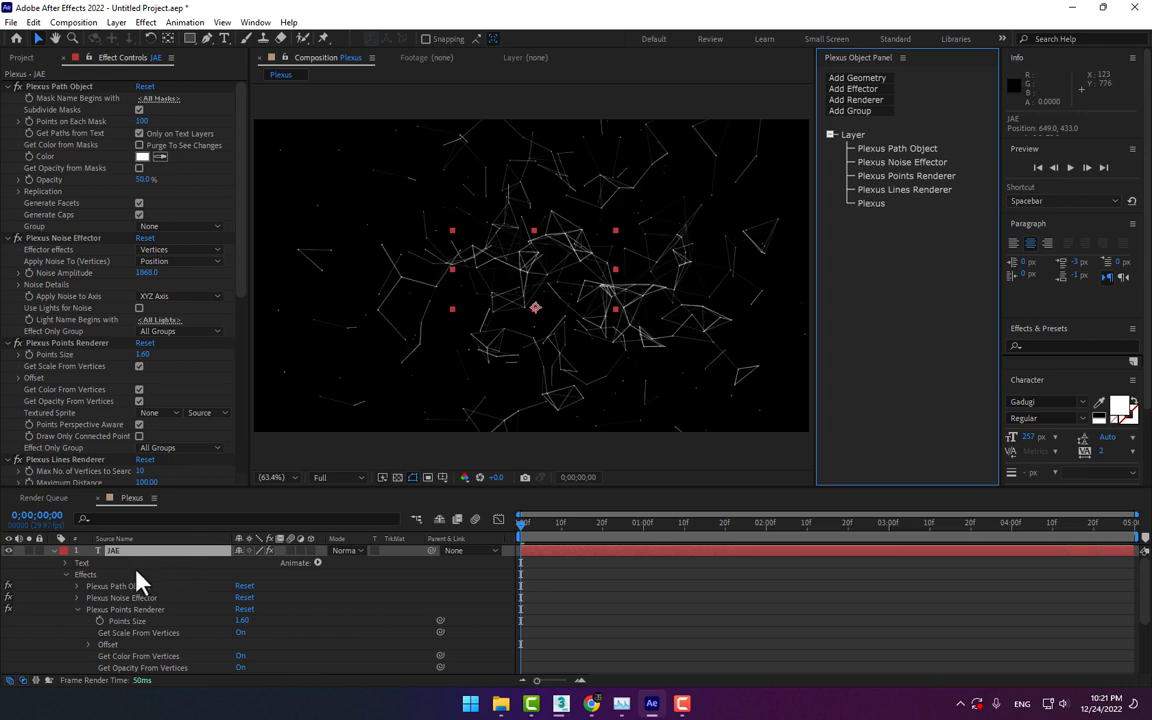
pyautogui.click(54, 551)
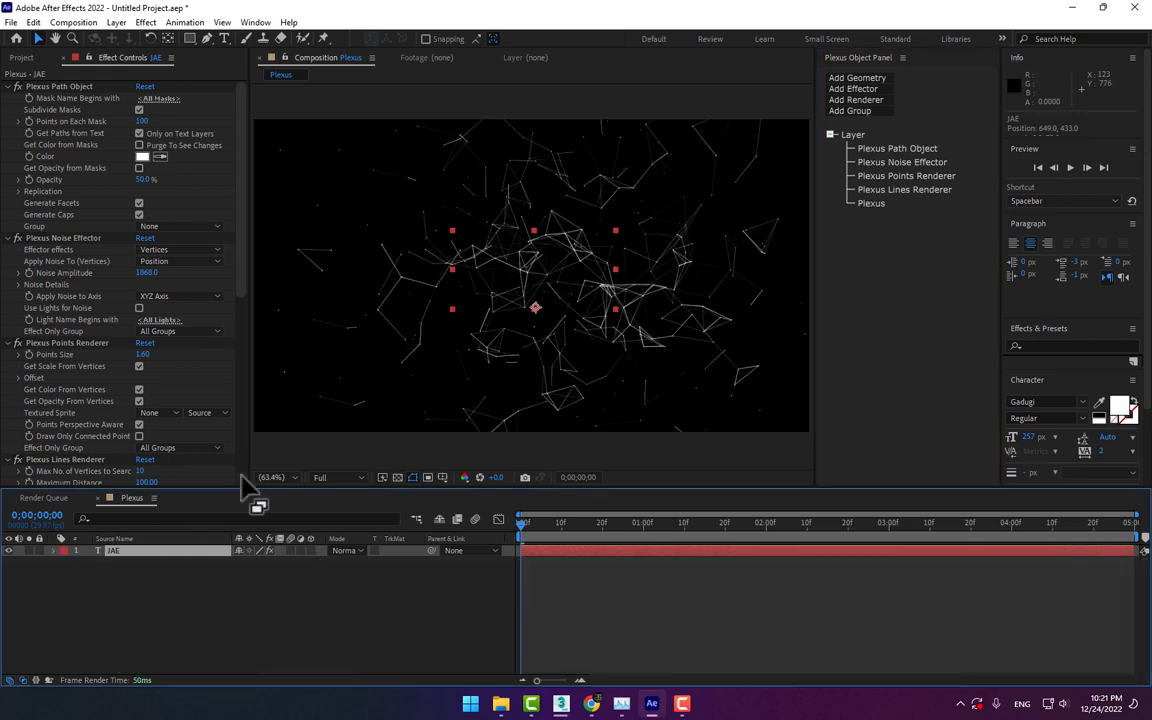
pyautogui.click(869, 101)
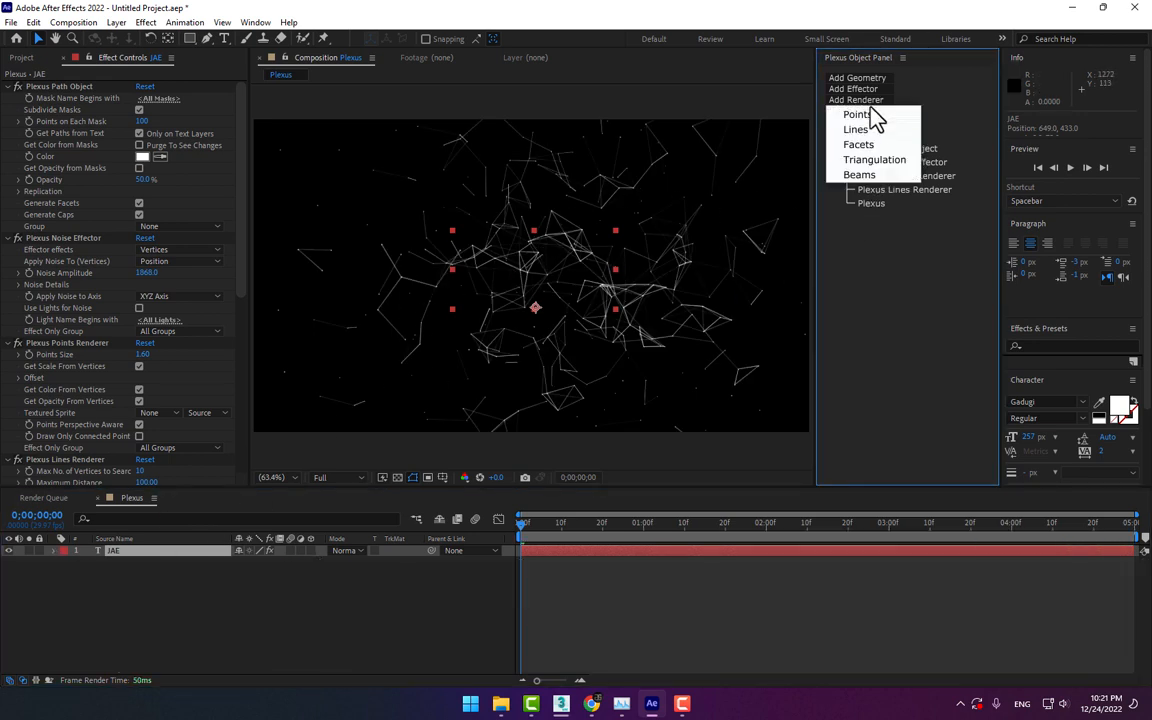
pyautogui.click(874, 160)
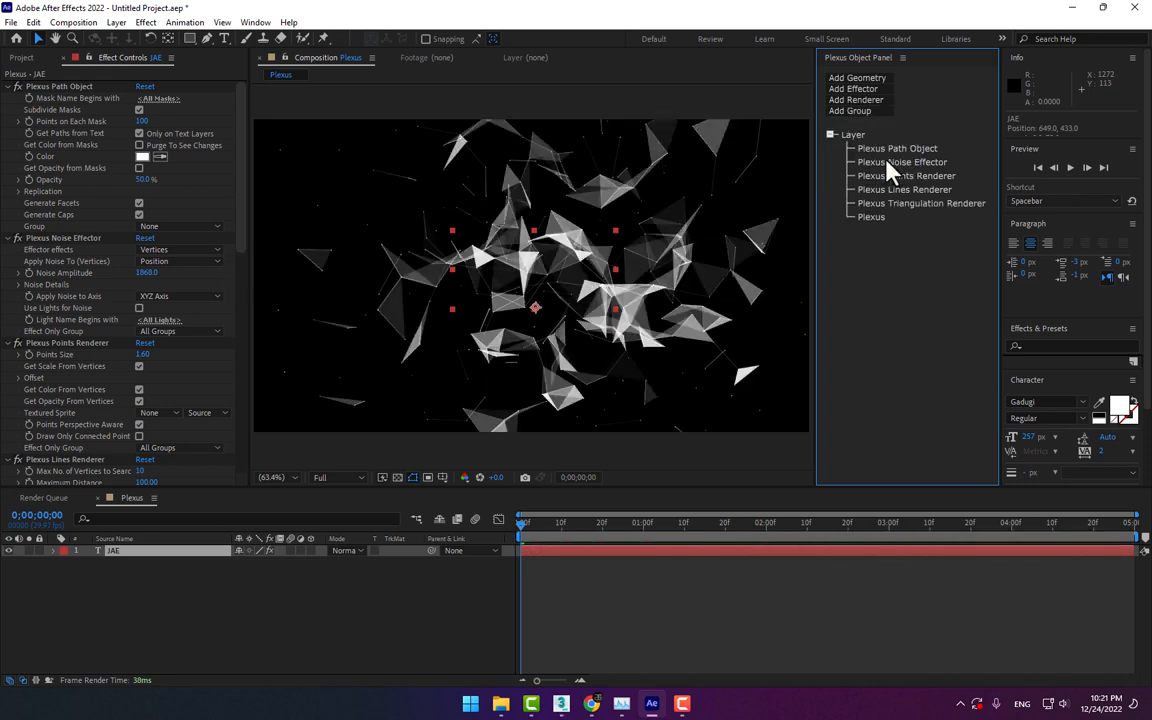
# Add a two-node camera named Camera 1 with the 24mm preset to the Plexus composition
pyautogui.rightClick(336, 633)
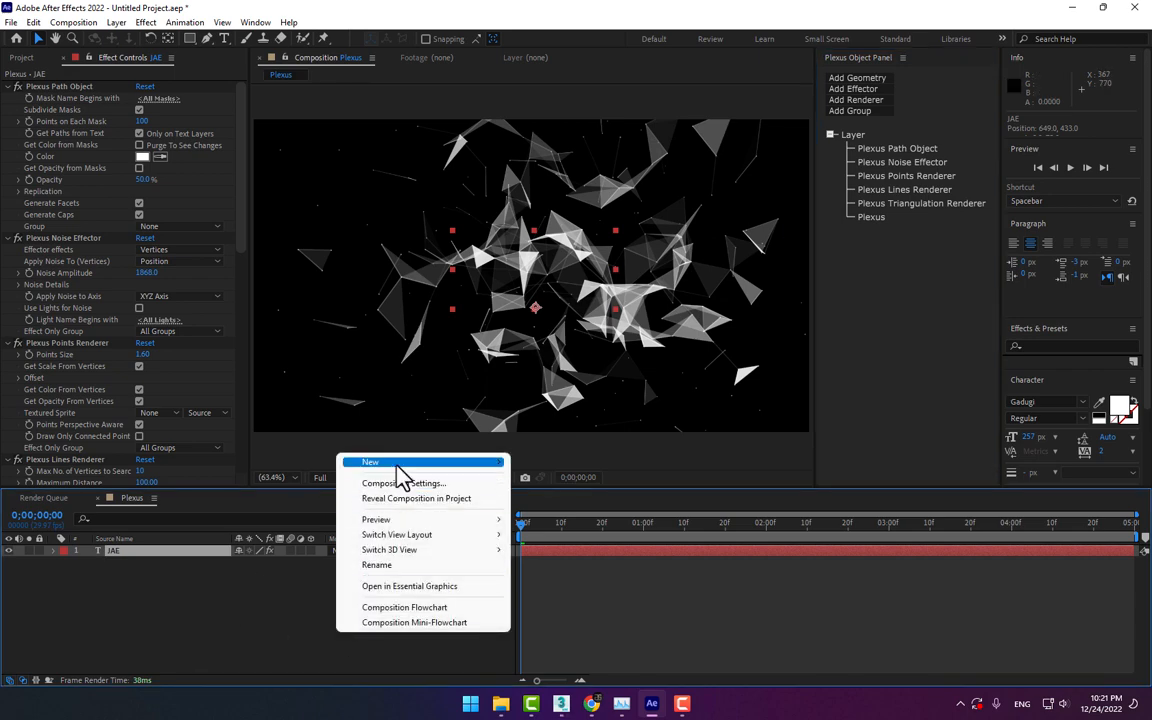
pyautogui.moveTo(398, 465)
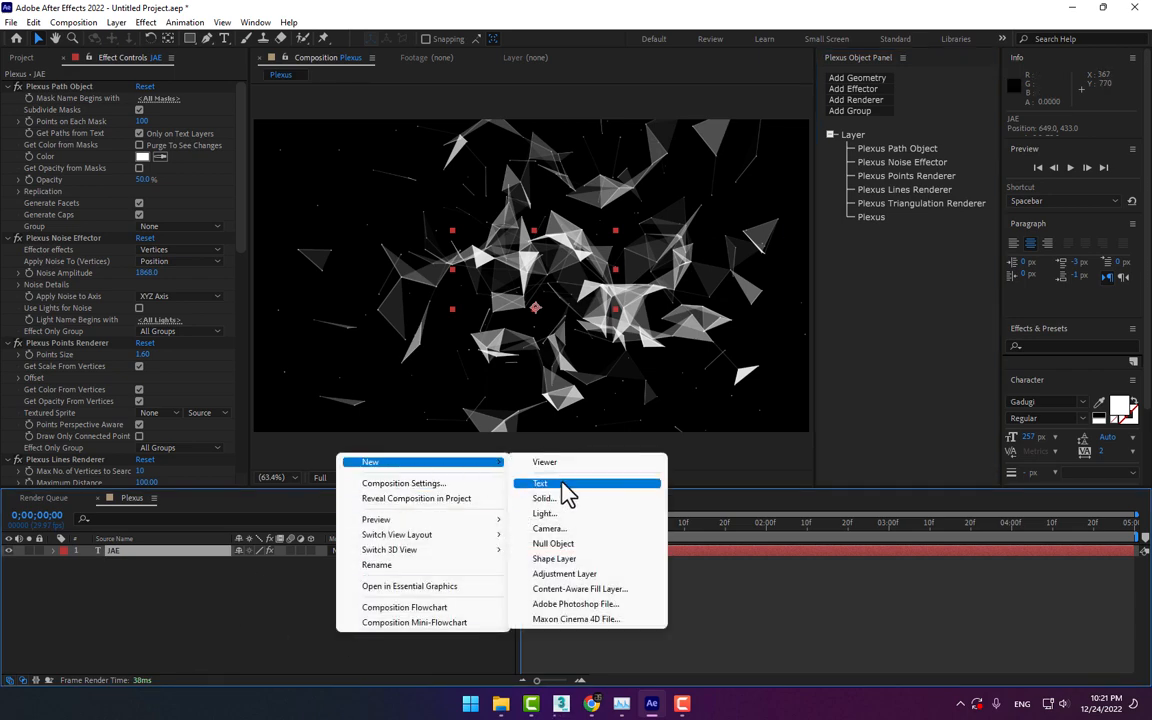
pyautogui.click(569, 529)
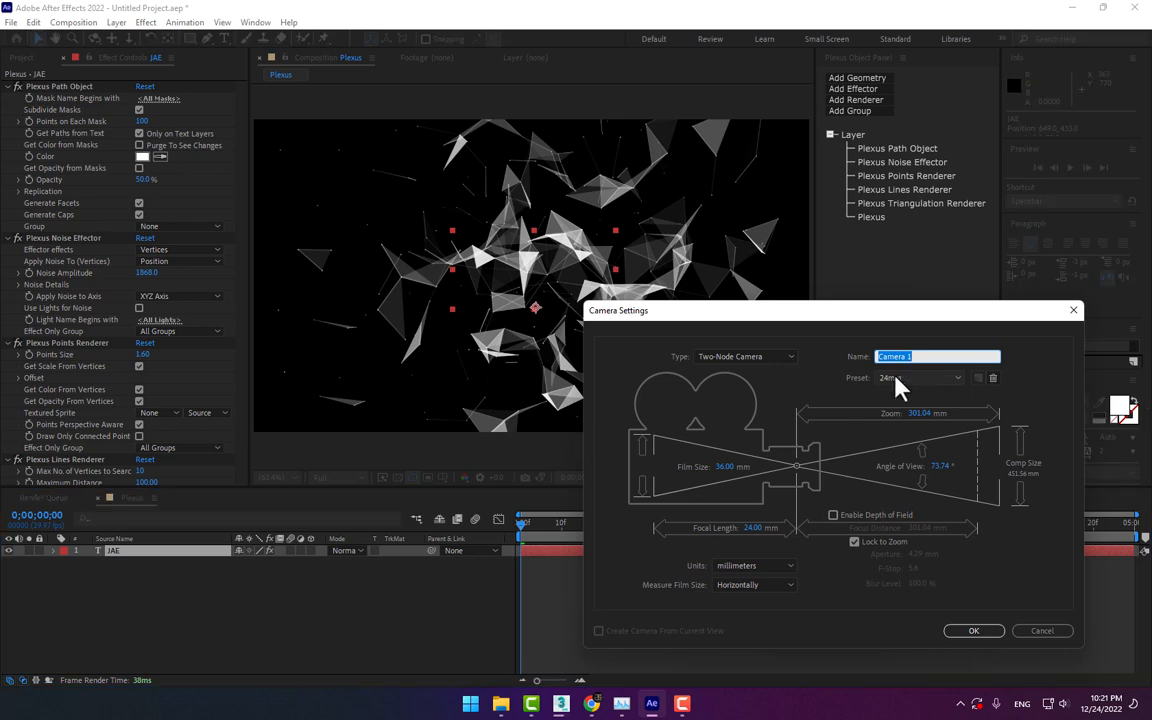
pyautogui.click(973, 631)
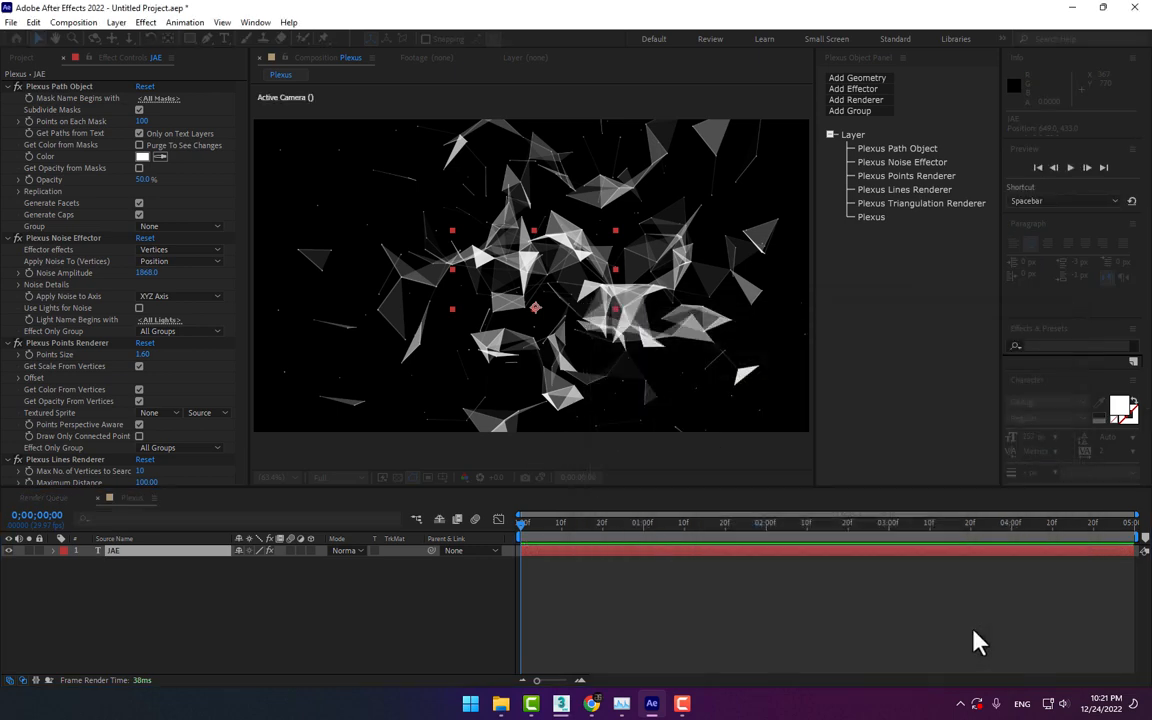
# Try orbiting Camera 1 around the plexus shapes
pyautogui.click(94, 38)
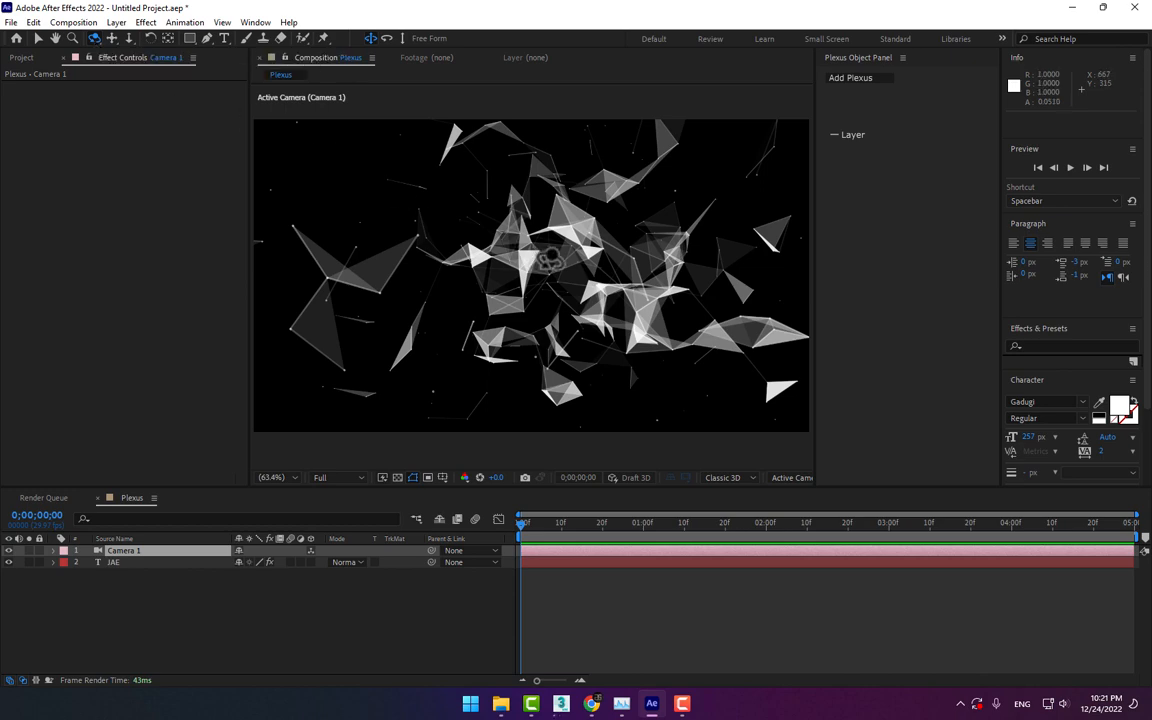
pyautogui.moveTo(551, 258); pyautogui.dragTo(473, 254)
pyautogui.hotkey('ctrl', 'z')
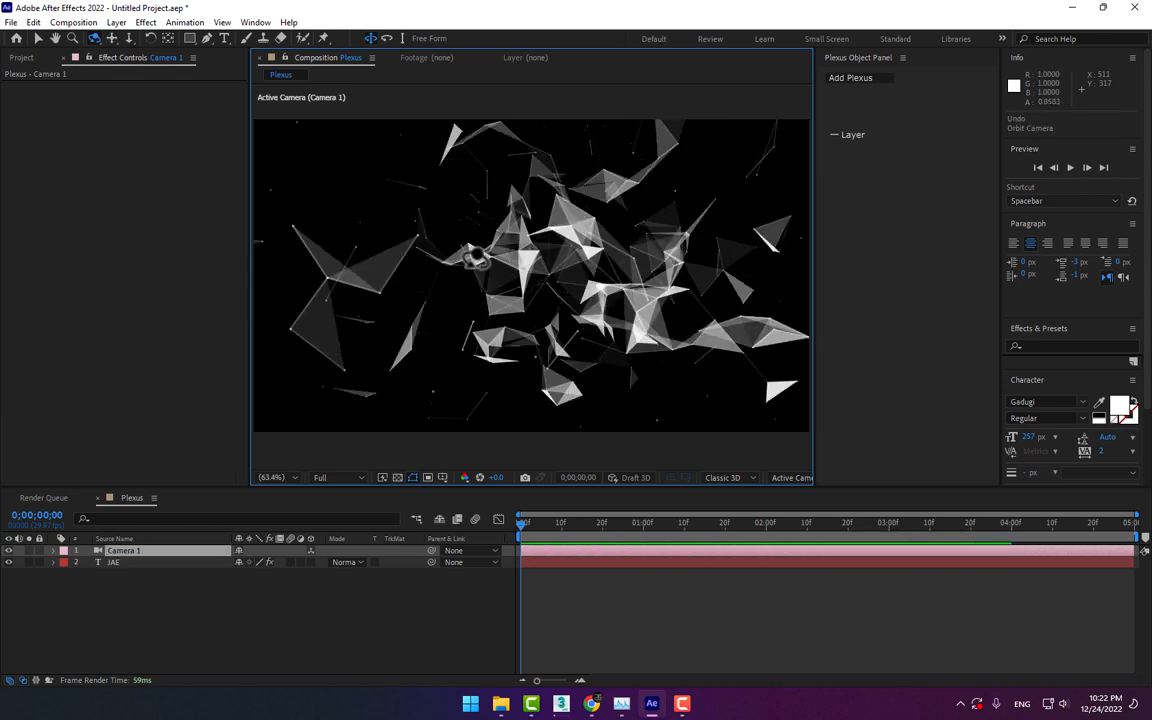
# Start keyframing the JAE layer's Noise Amplitude and Points Size at the beginning of the composition
pyautogui.click(150, 562)
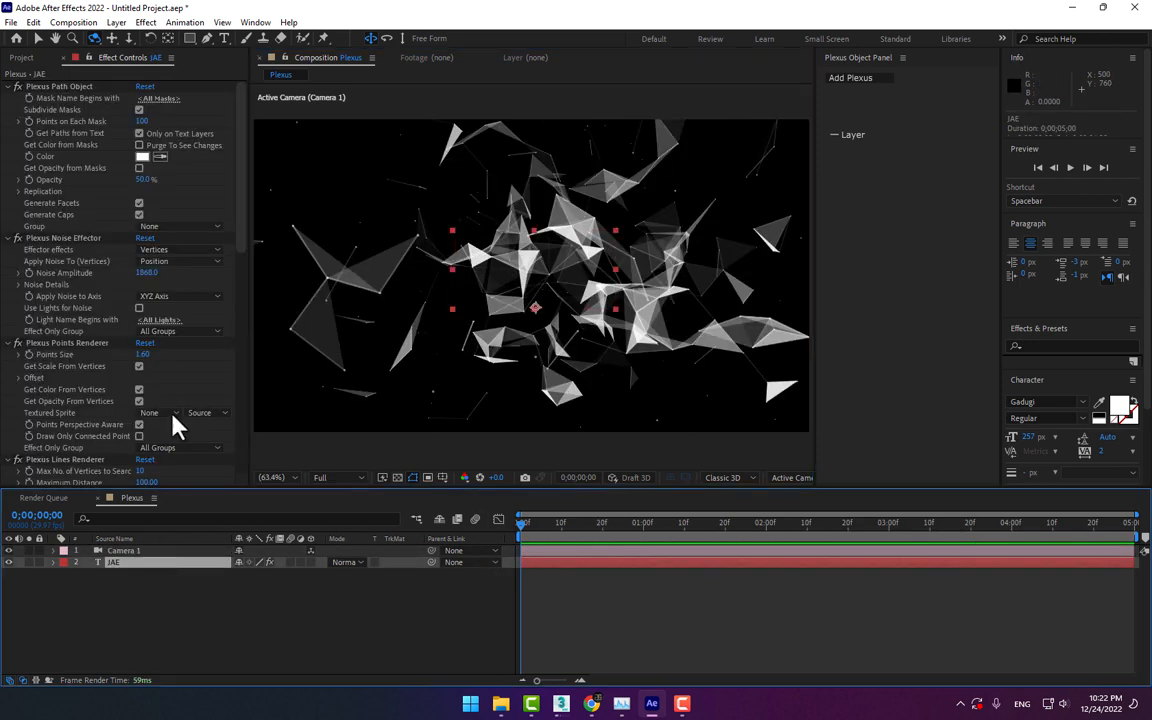
pyautogui.click(38, 273)
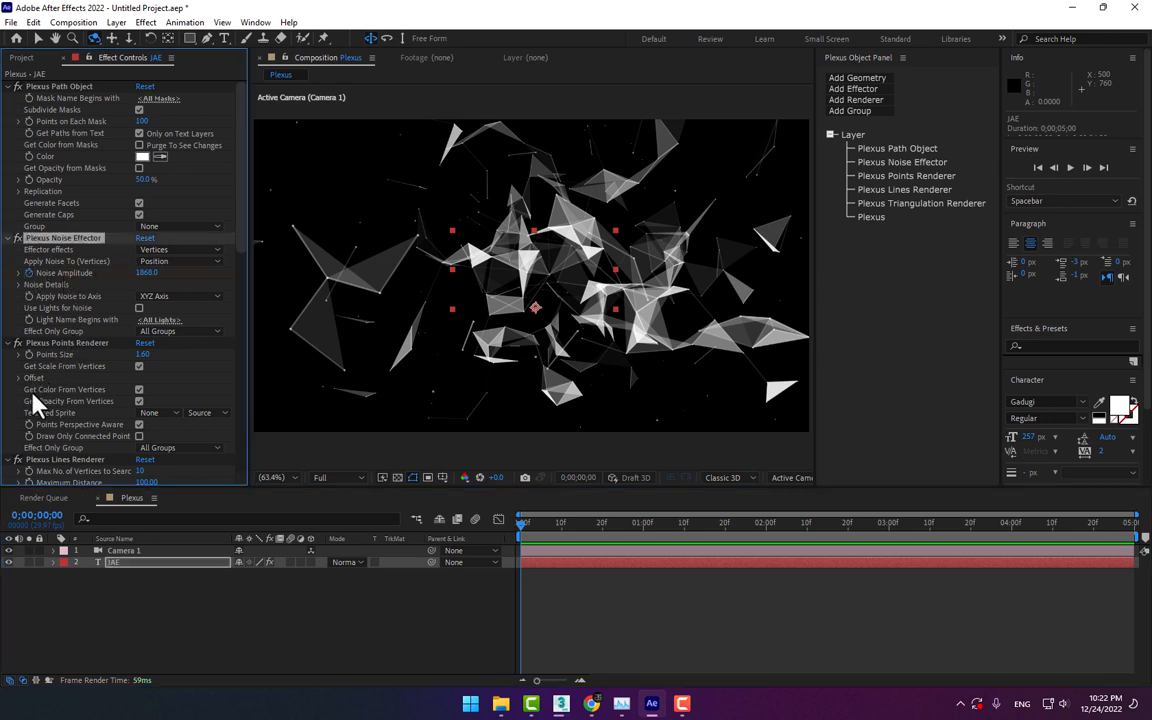
pyautogui.scroll(-2, 193, 384)
pyautogui.scroll(2, 105, 352)
pyautogui.click(79, 343)
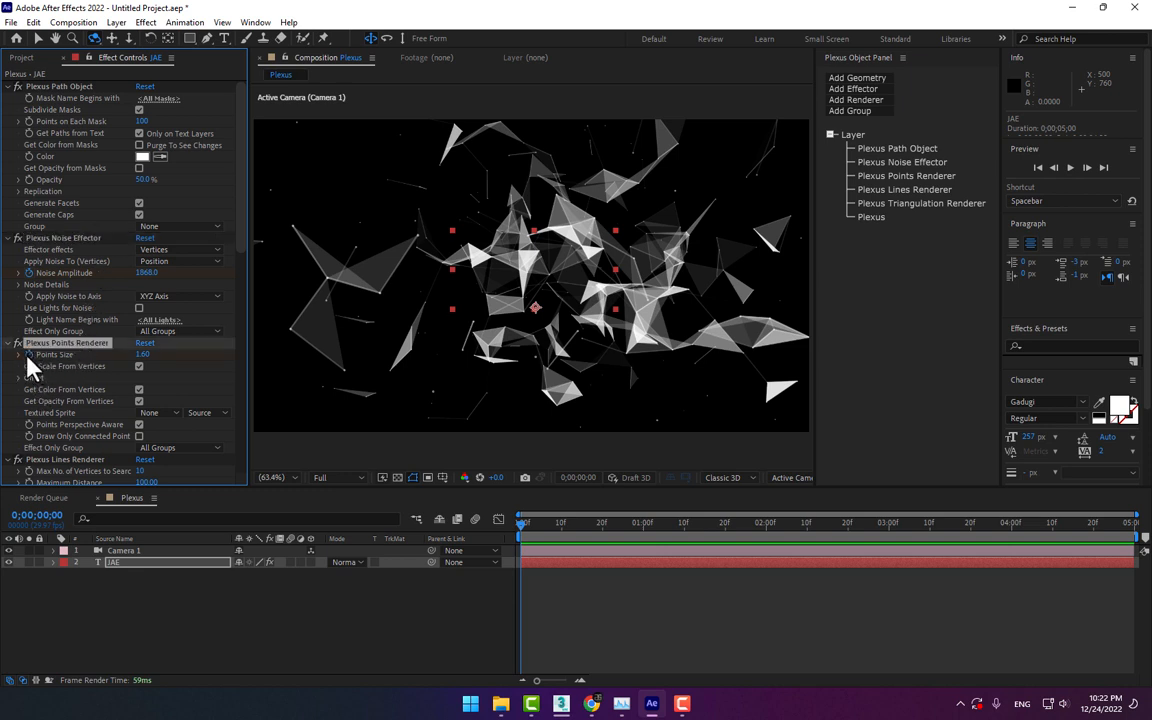
# Enable keyframing for the Lines Renderer's and Triangulation Renderer's maximum count and Maximum Distance properties at the composition start
pyautogui.scroll(-3, 108, 403)
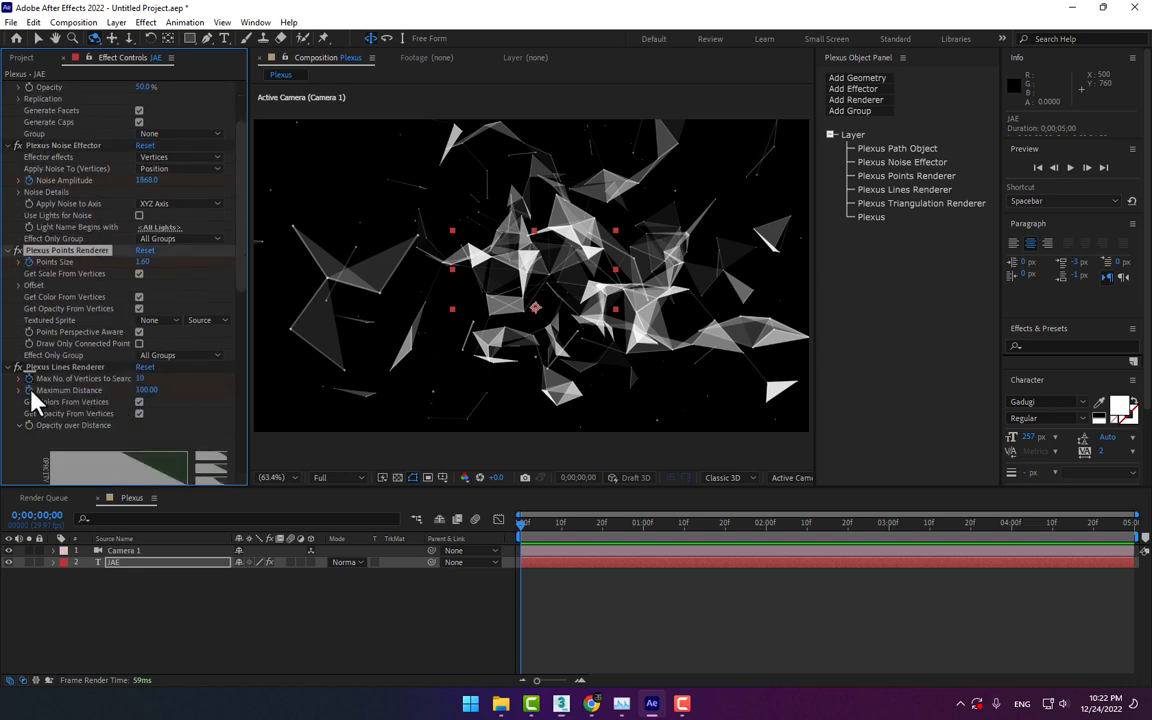
pyautogui.scroll(-9, 111, 369)
pyautogui.scroll(-3, 120, 440)
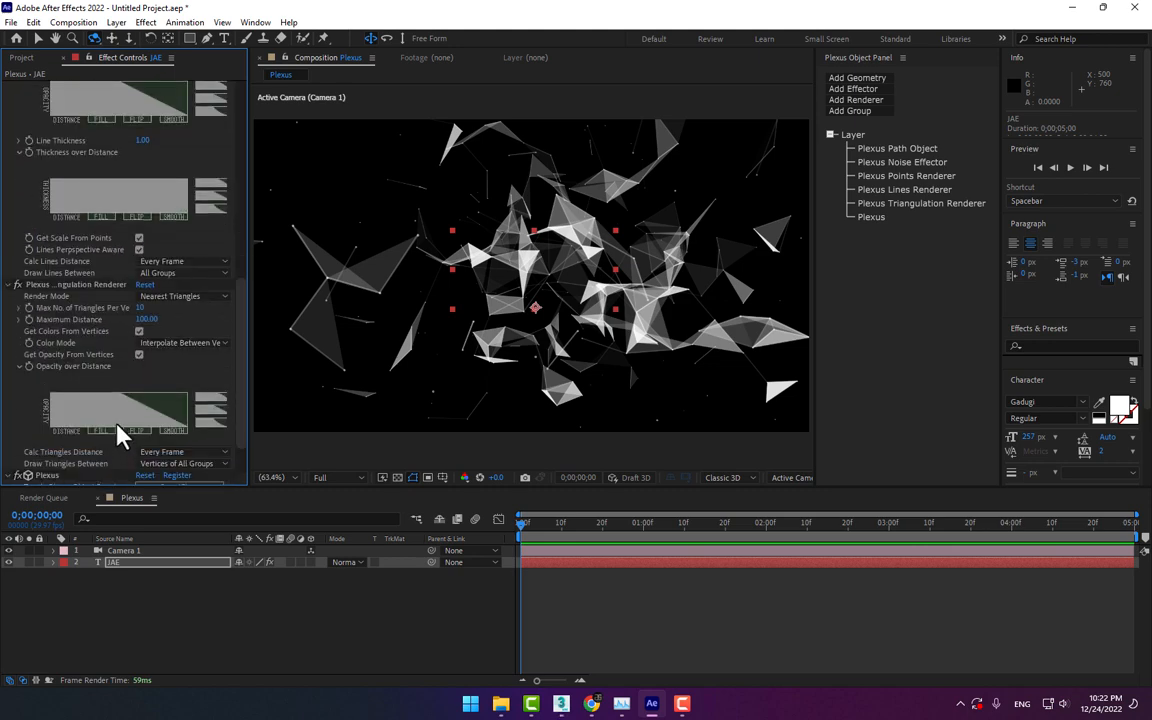
pyautogui.click(40, 285)
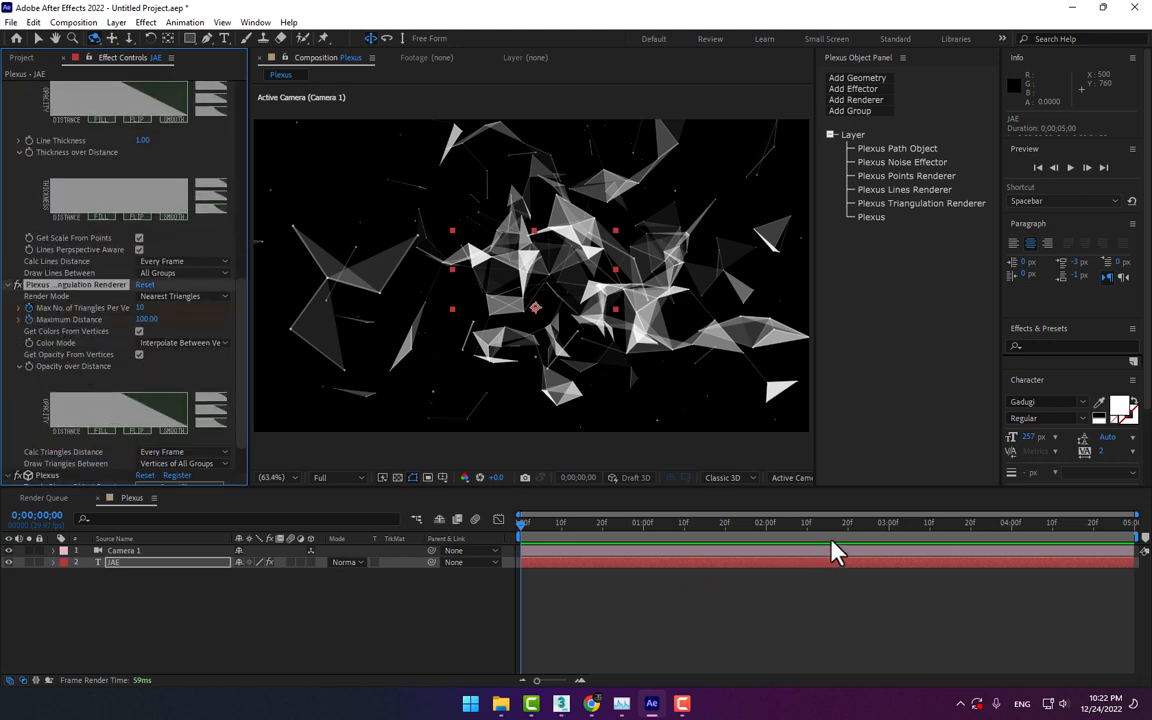
# At 0;00;03;00, set the Triangulation Renderer's Max No. of Triangles Per Vertex and Maximum Distance to 0
pyautogui.click(889, 523)
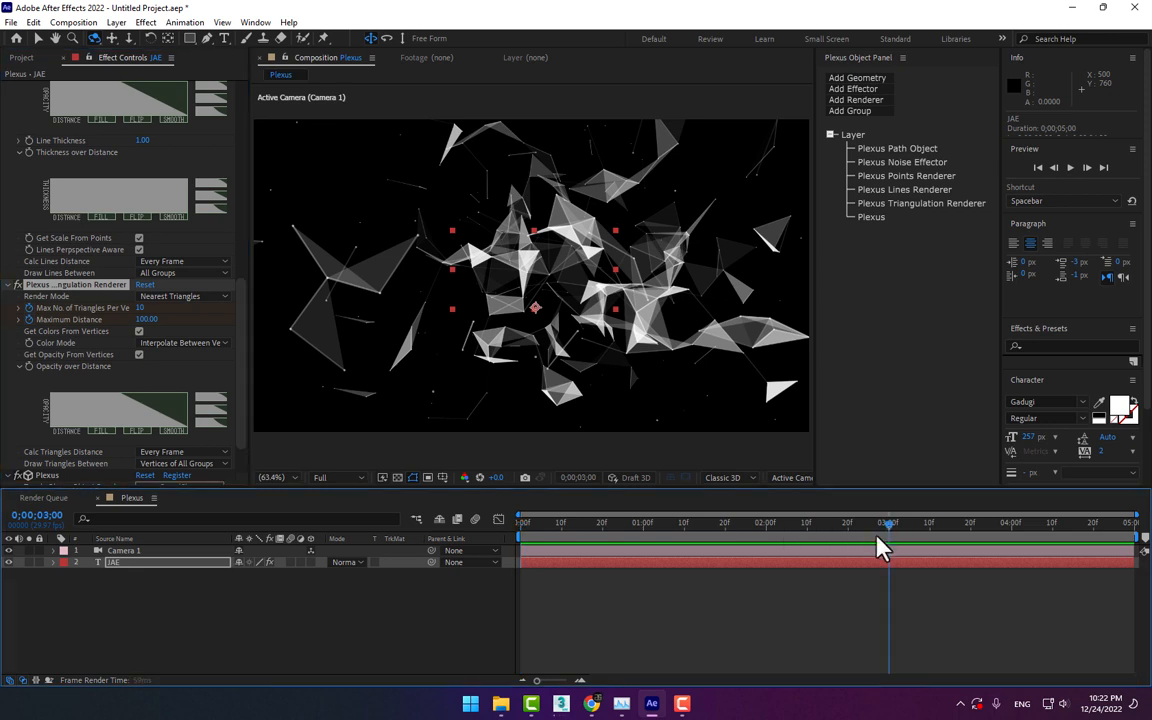
pyautogui.click(147, 319)
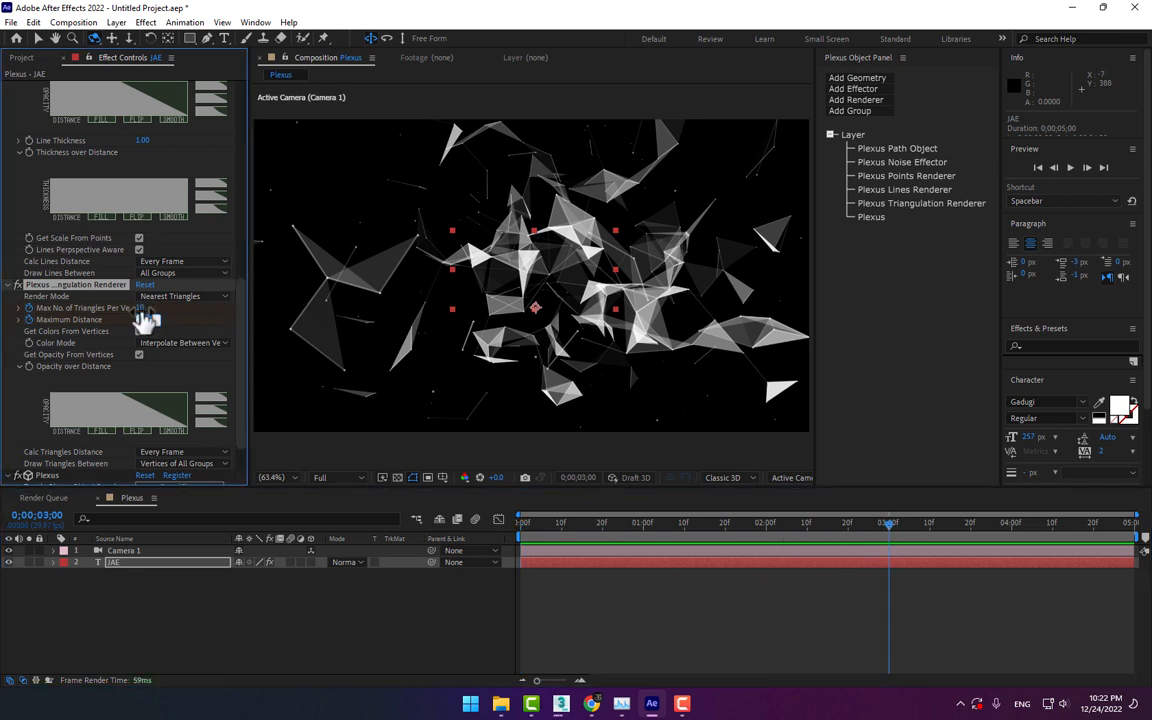
pyautogui.write('0')
pyautogui.press('Return')
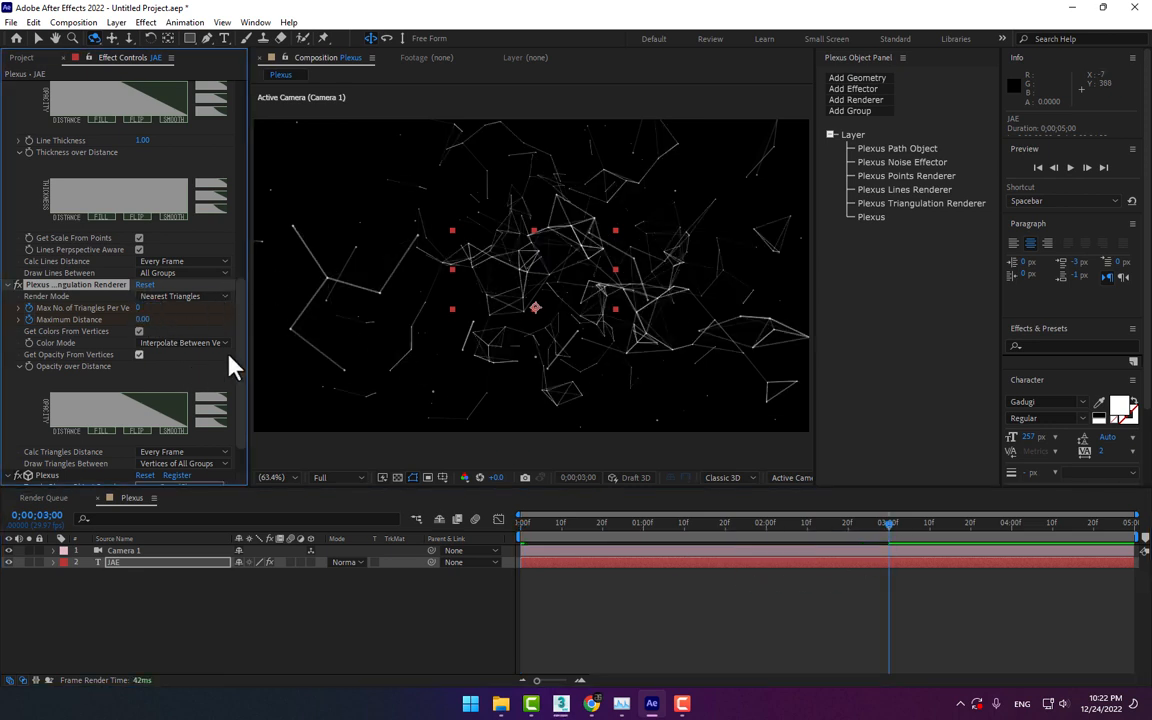
# Set the Lines Renderer's Max No. of Vertices to Search and Maximum Distance to 0 at three seconds
pyautogui.scroll(5, 239, 265)
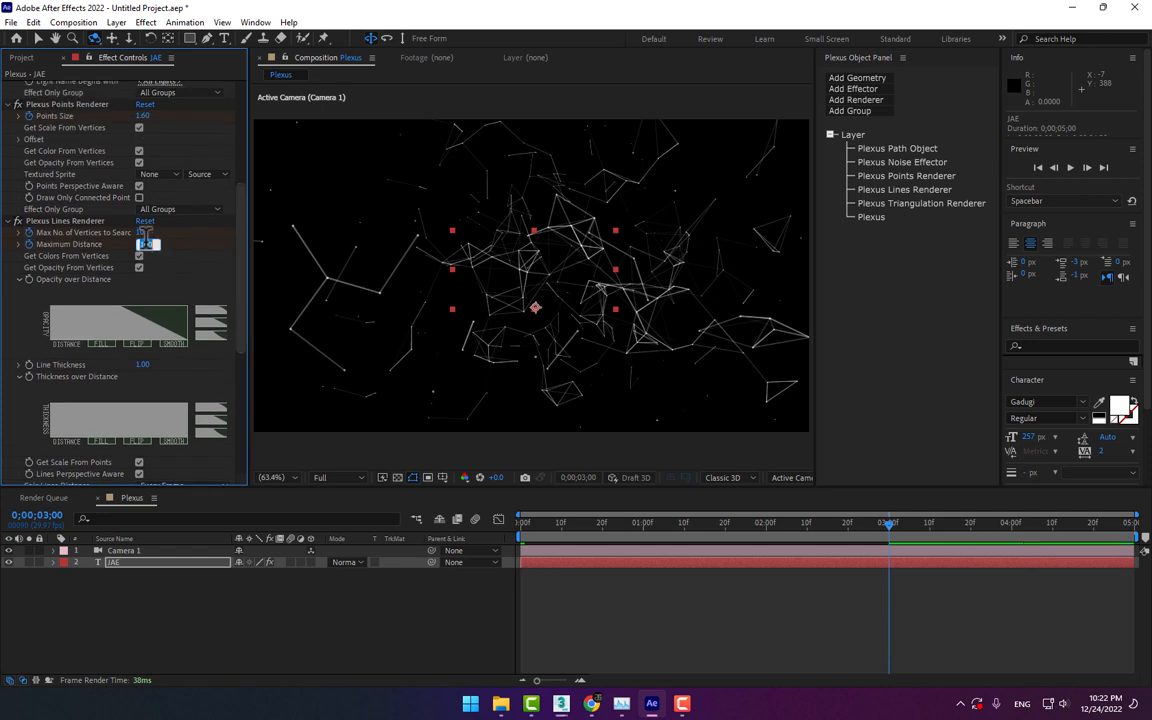
pyautogui.click(147, 234)
pyautogui.write('0')
pyautogui.press('Return')
# Set Noise Amplitude to 0 at three seconds and return the playhead to the composition start
pyautogui.scroll(5, 244, 200)
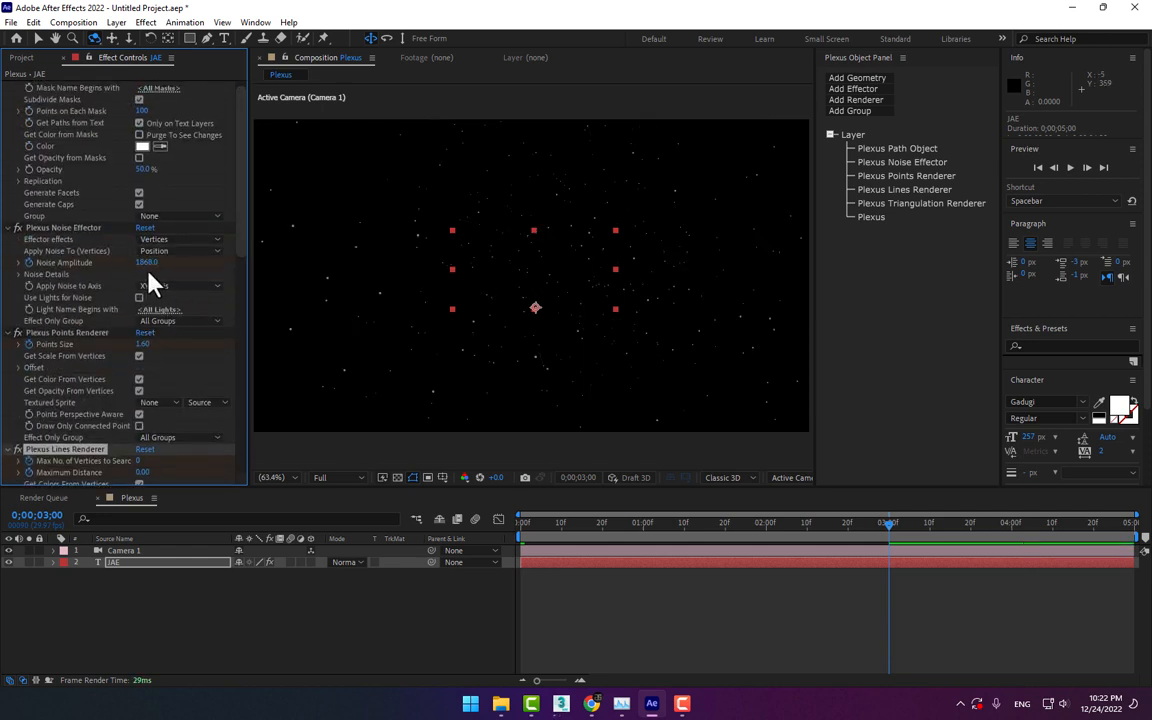
pyautogui.click(145, 262)
pyautogui.press('Return')
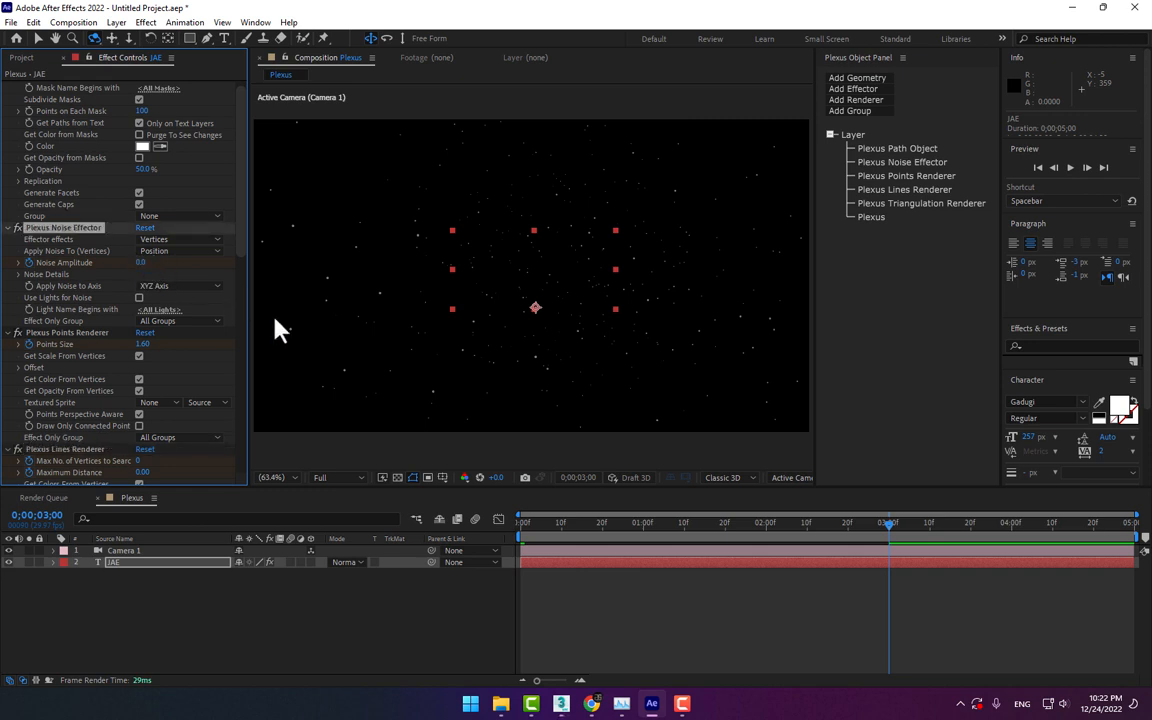
pyautogui.moveTo(527, 530); pyautogui.dragTo(468, 578)
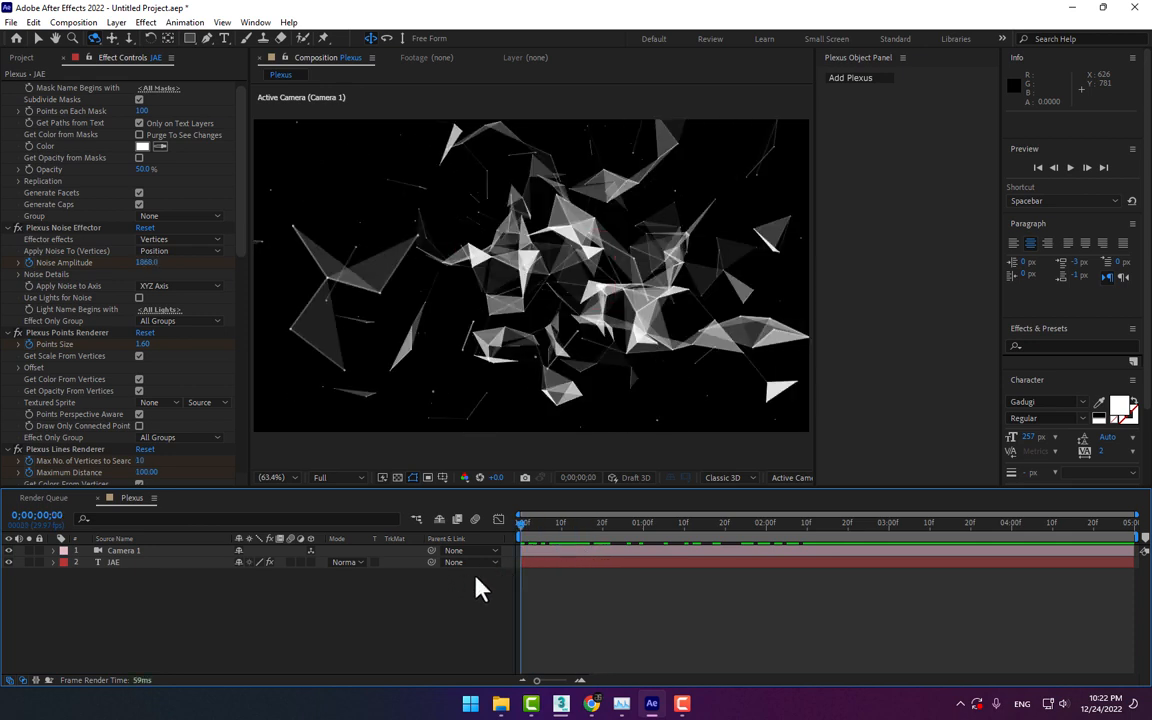
# Switch to the untitled 3ds Max scene and orbit the perspective view around the torus knot
pyautogui.click(566, 702)
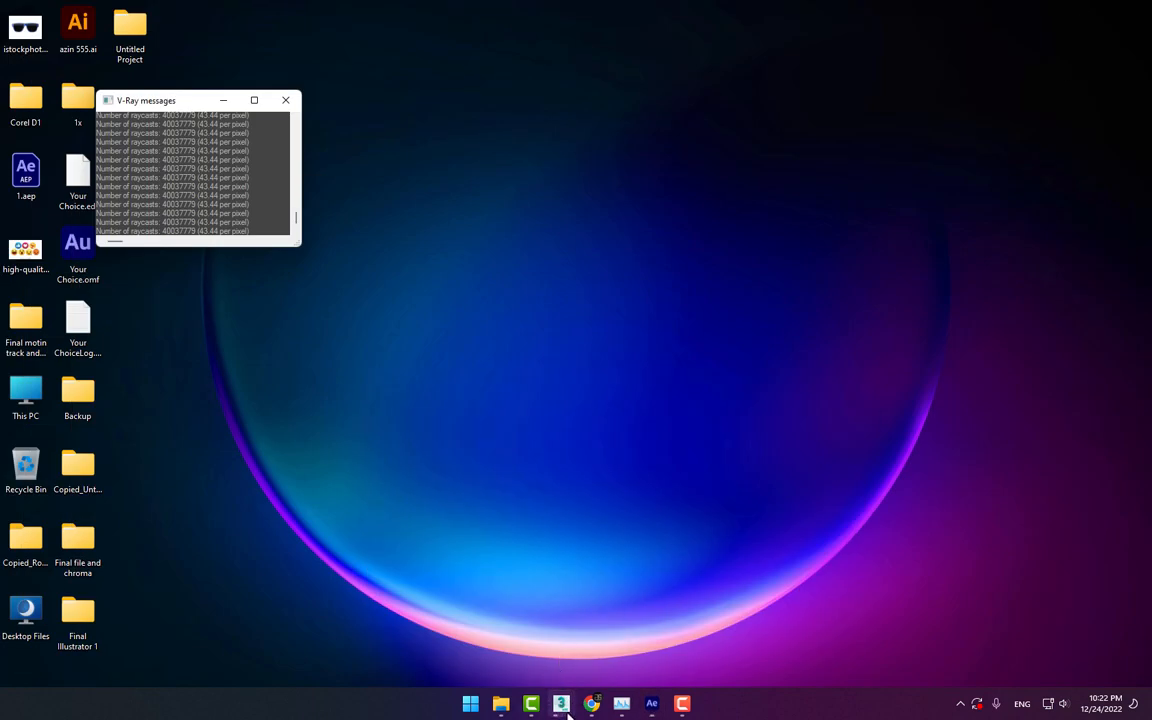
pyautogui.moveTo(566, 706)
pyautogui.click(630, 640)
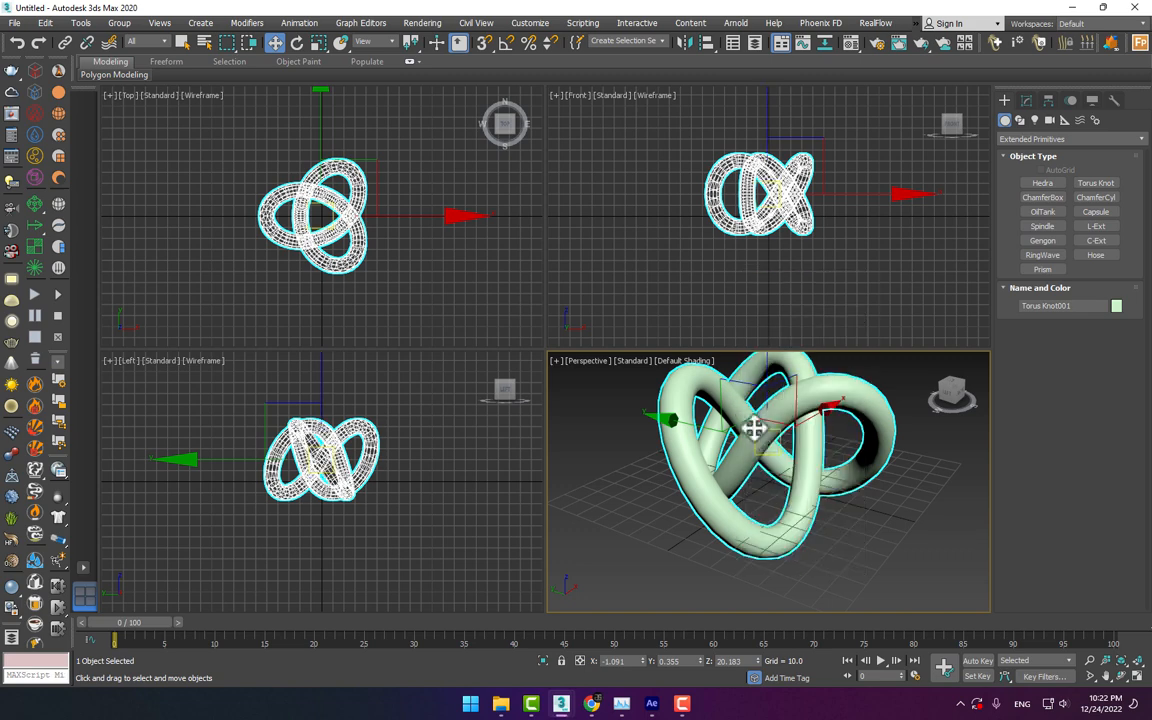
pyautogui.moveTo(958, 395)
pyautogui.mouseDown()
pyautogui.moveTo(860, 415)
pyautogui.moveTo(920, 385)
pyautogui.moveTo(972, 425)
pyautogui.moveTo(922, 405)
pyautogui.moveTo(950, 402)
pyautogui.moveTo(940, 402)
pyautogui.moveTo(952, 386)
pyautogui.moveTo(934, 390)
pyautogui.moveTo(972, 388)
pyautogui.mouseUp()
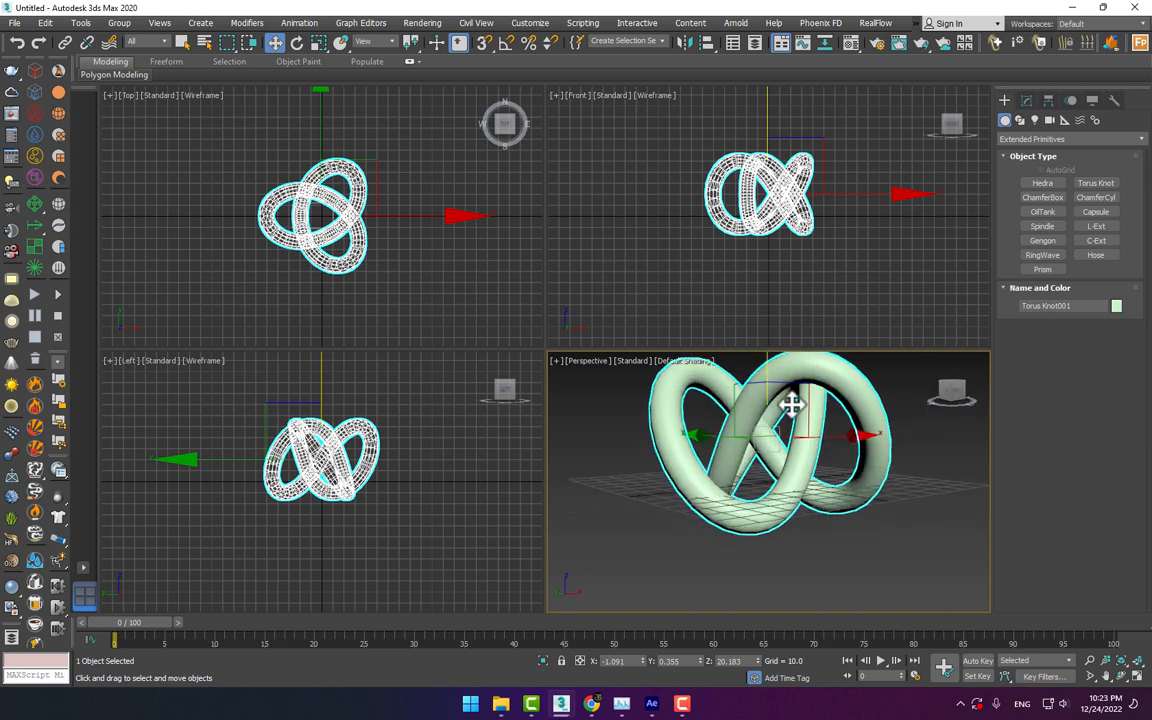
# Export the selected torus knot to the Desktop as an OBJ file named 1, keeping the default export options
pyautogui.click(15, 22)
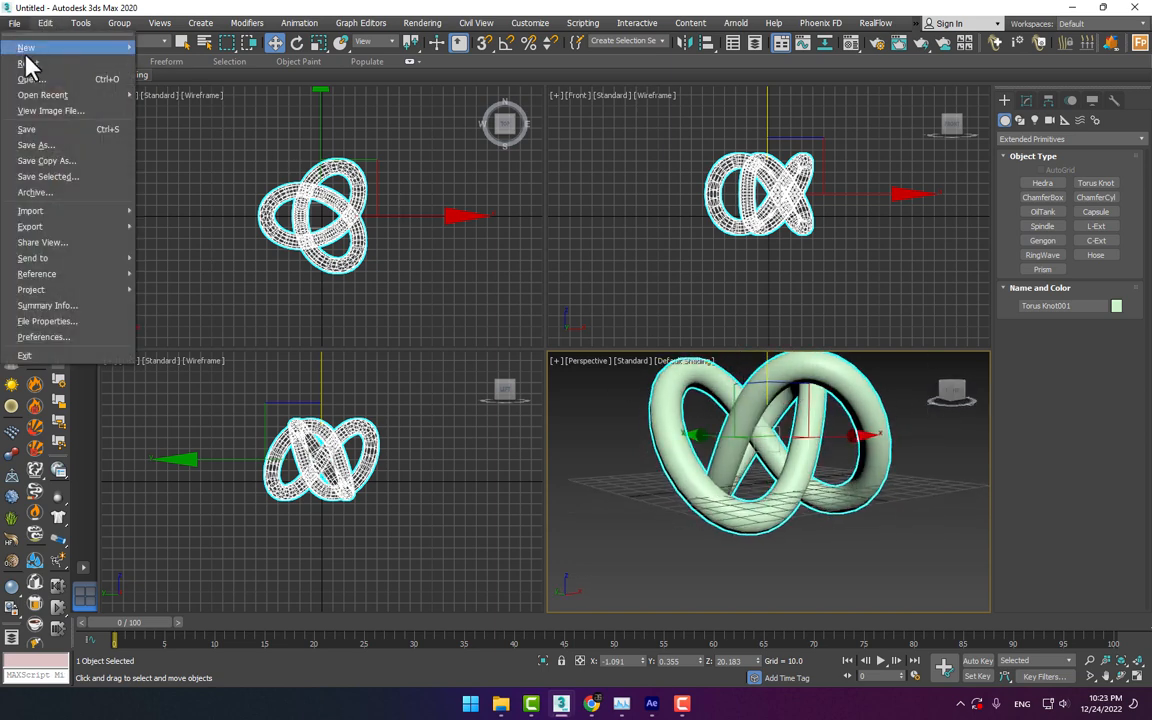
pyautogui.moveTo(58, 226)
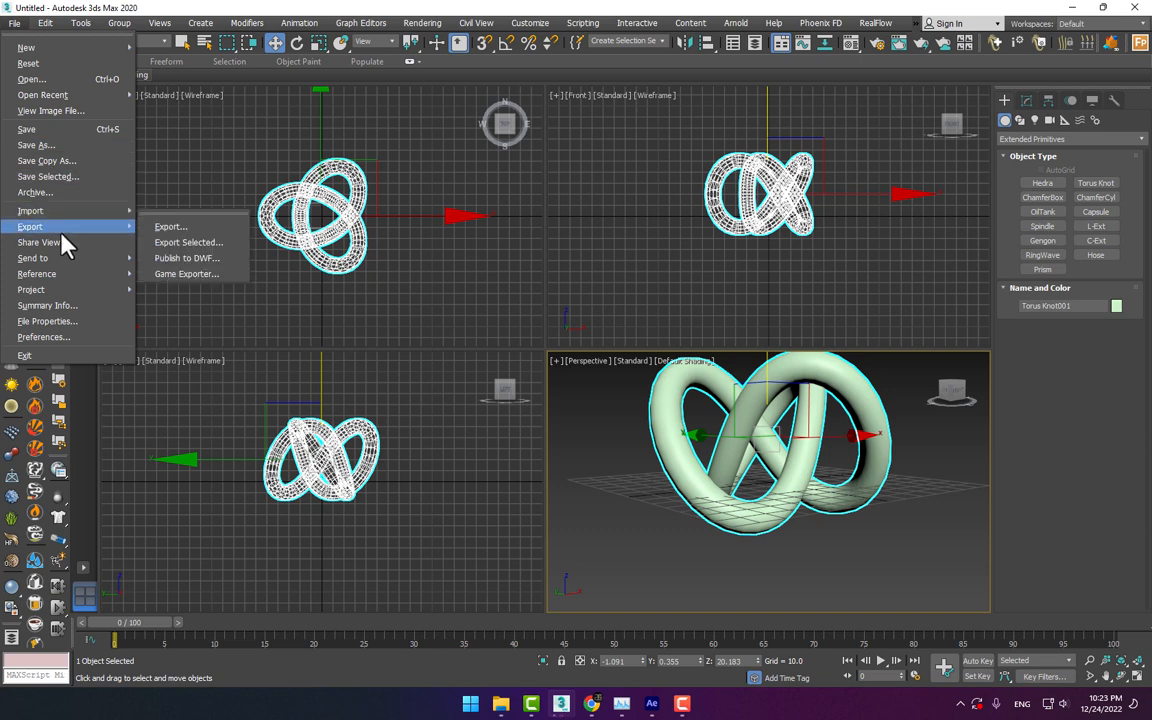
pyautogui.click(185, 243)
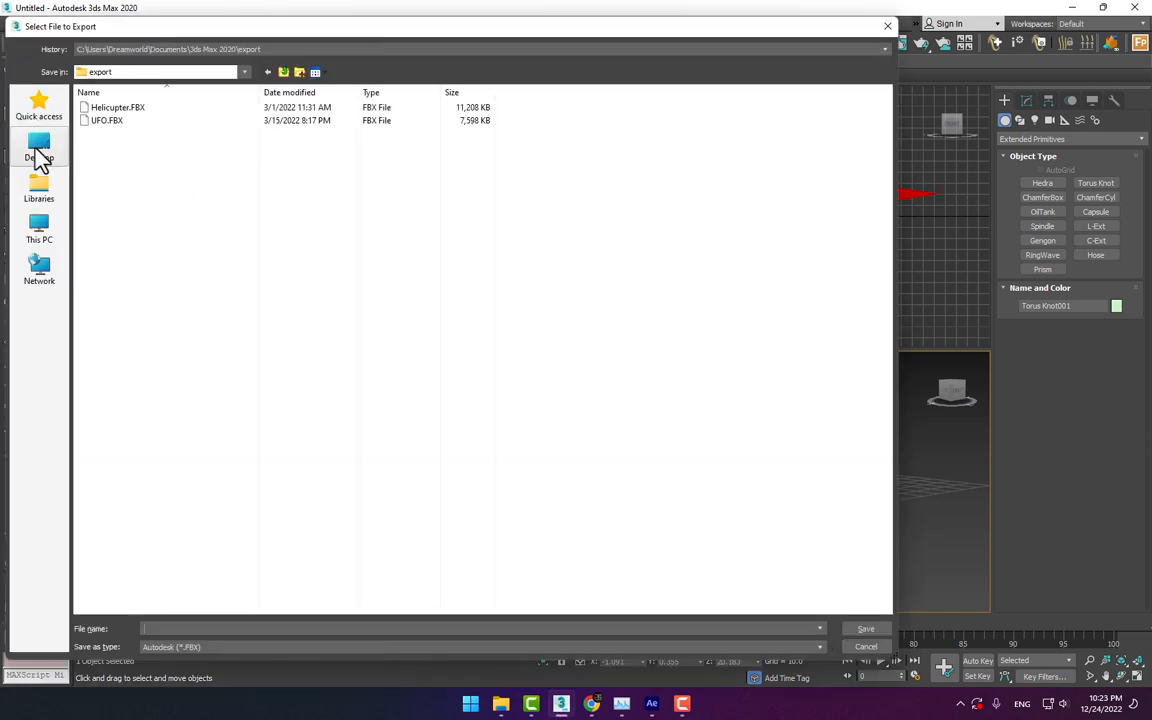
pyautogui.click(38, 158)
pyautogui.click(210, 648)
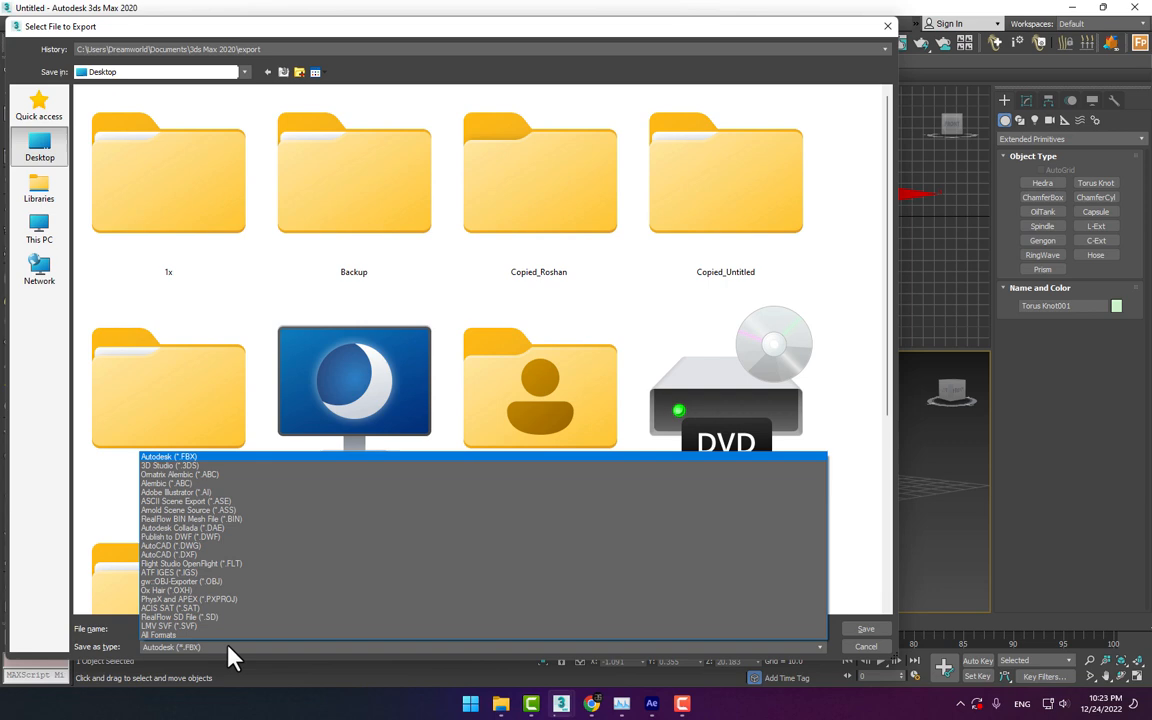
pyautogui.click(236, 581)
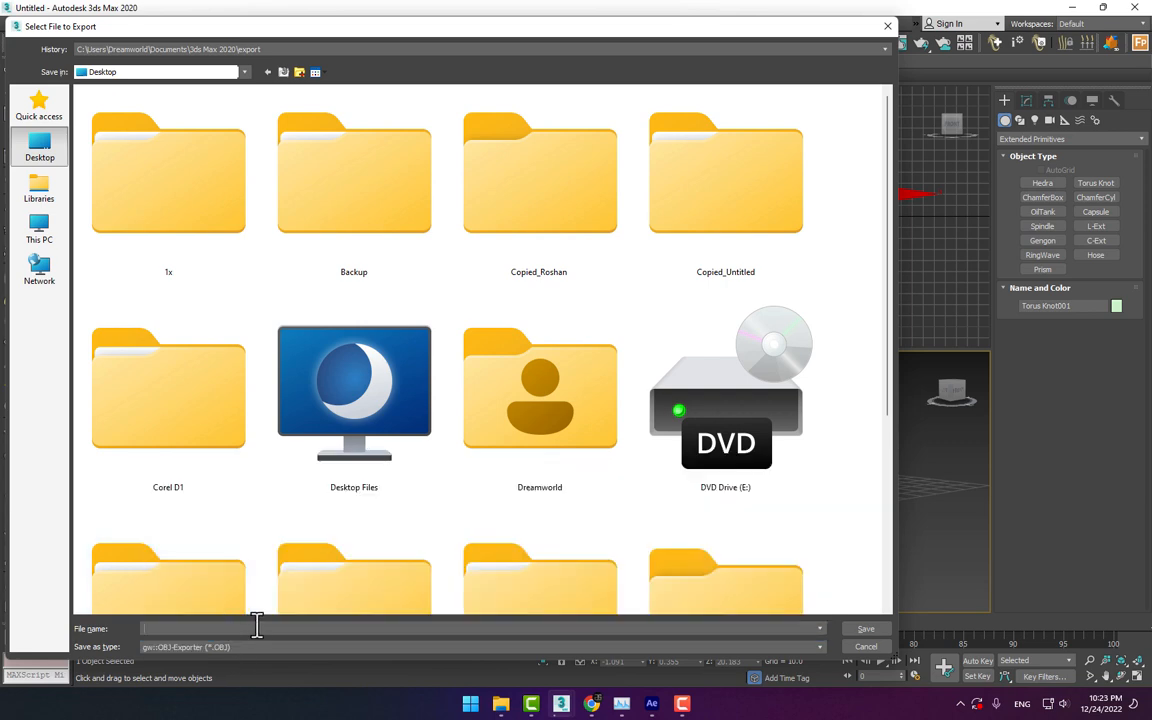
pyautogui.write('1')
pyautogui.press('Return')
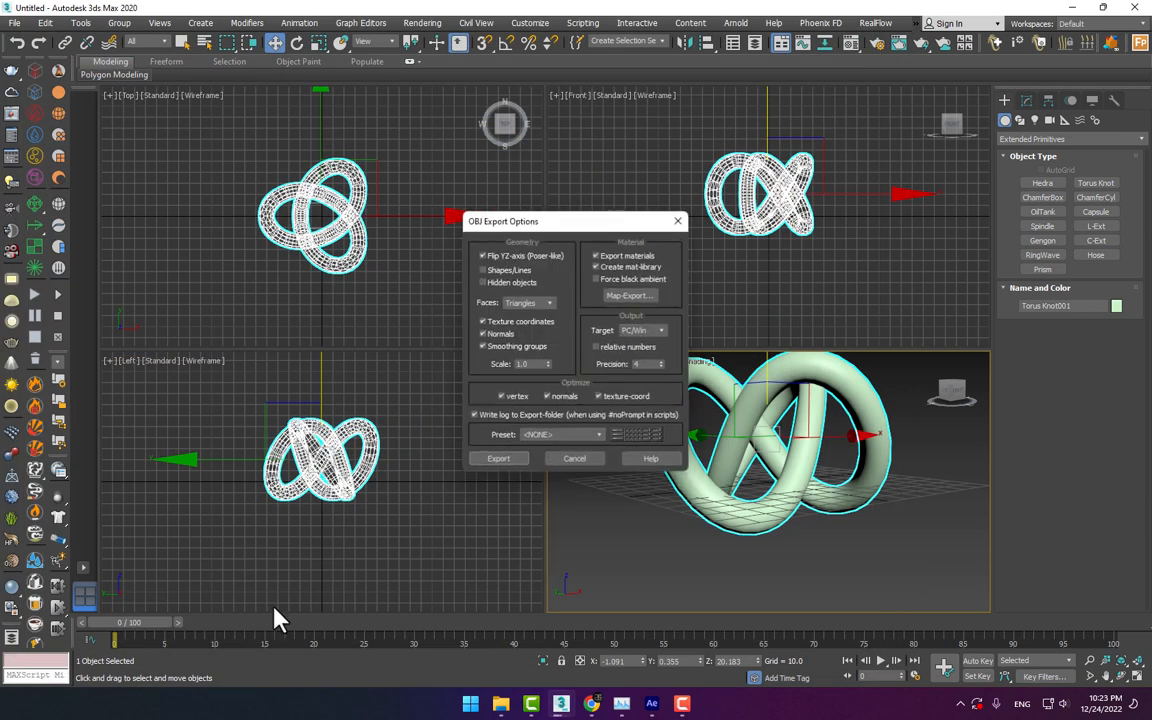
pyautogui.click(490, 461)
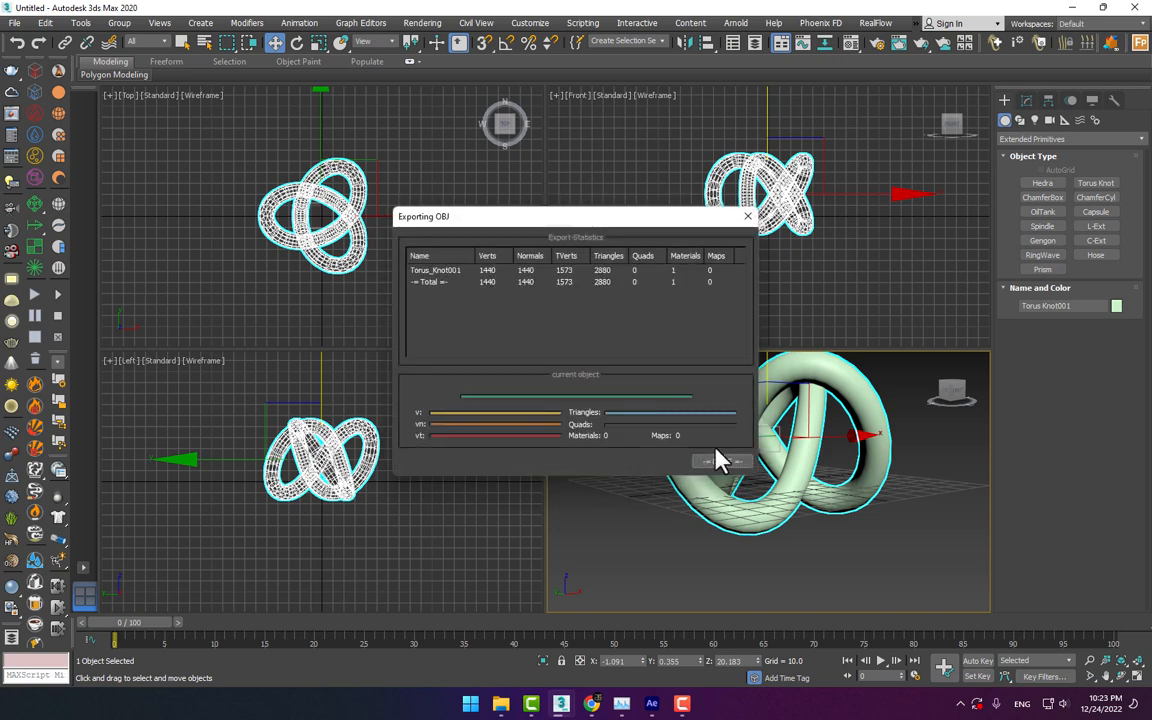
pyautogui.click(724, 459)
# Switch back to After Effects and delete the JAE text layer from the Plexus composition
pyautogui.click(651, 704)
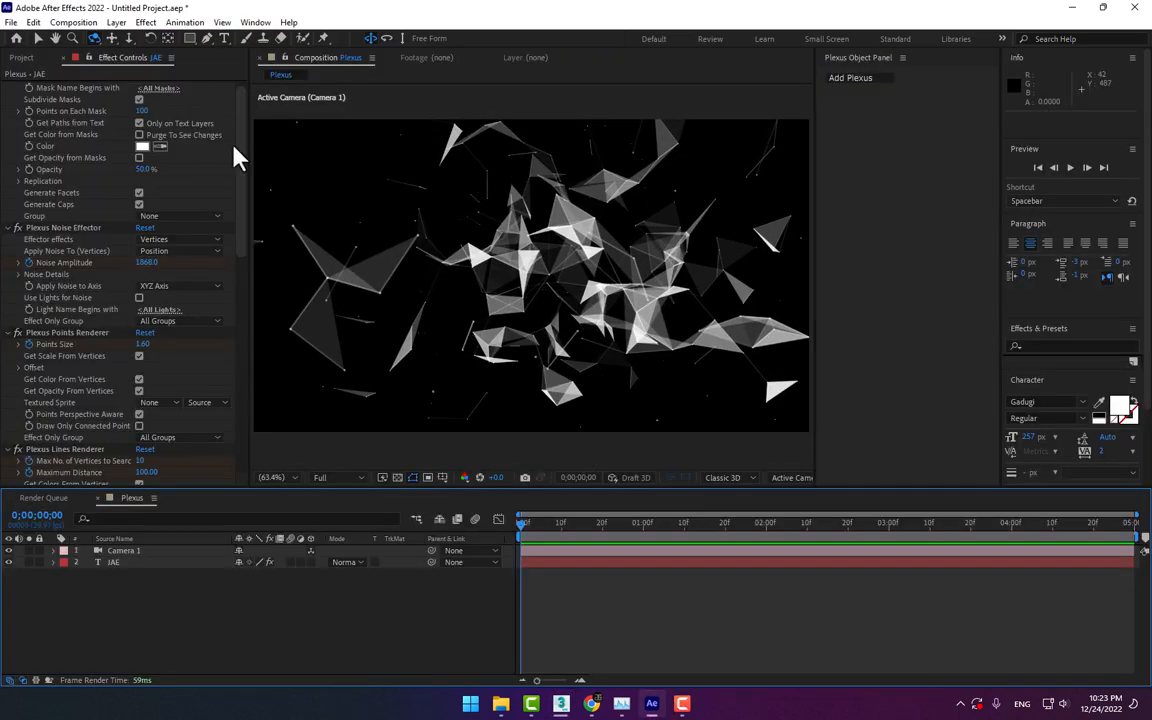
pyautogui.scroll(1, 214, 112)
pyautogui.click(148, 97)
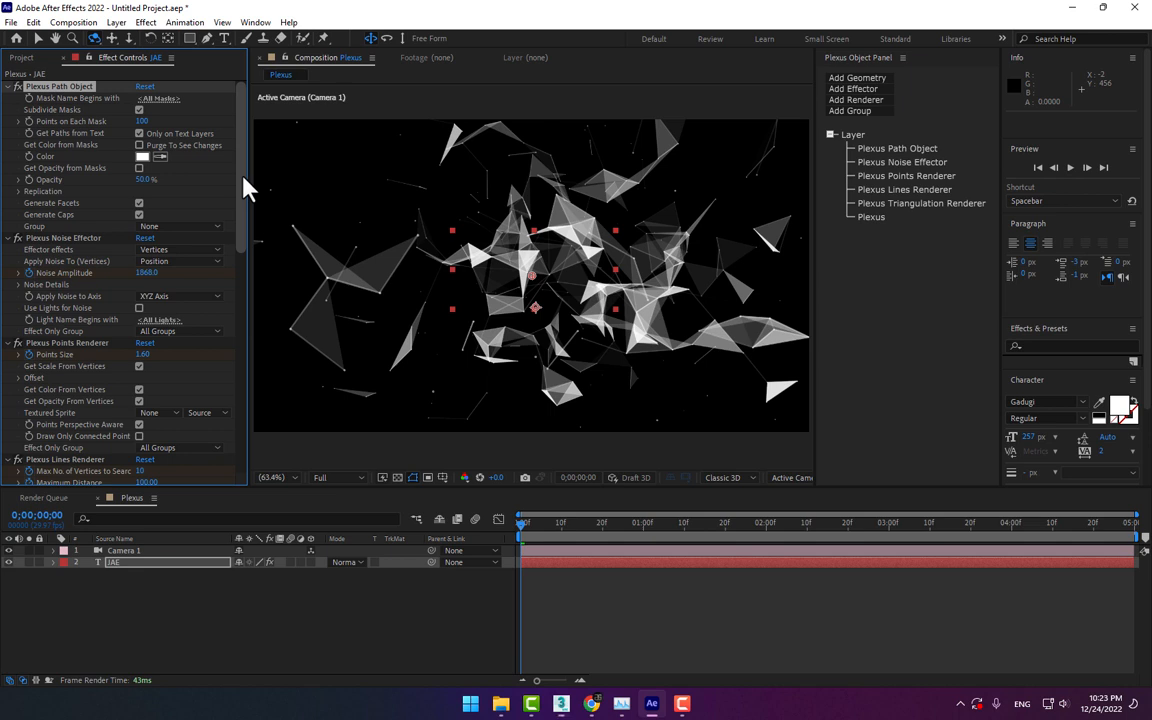
pyautogui.click(30, 57)
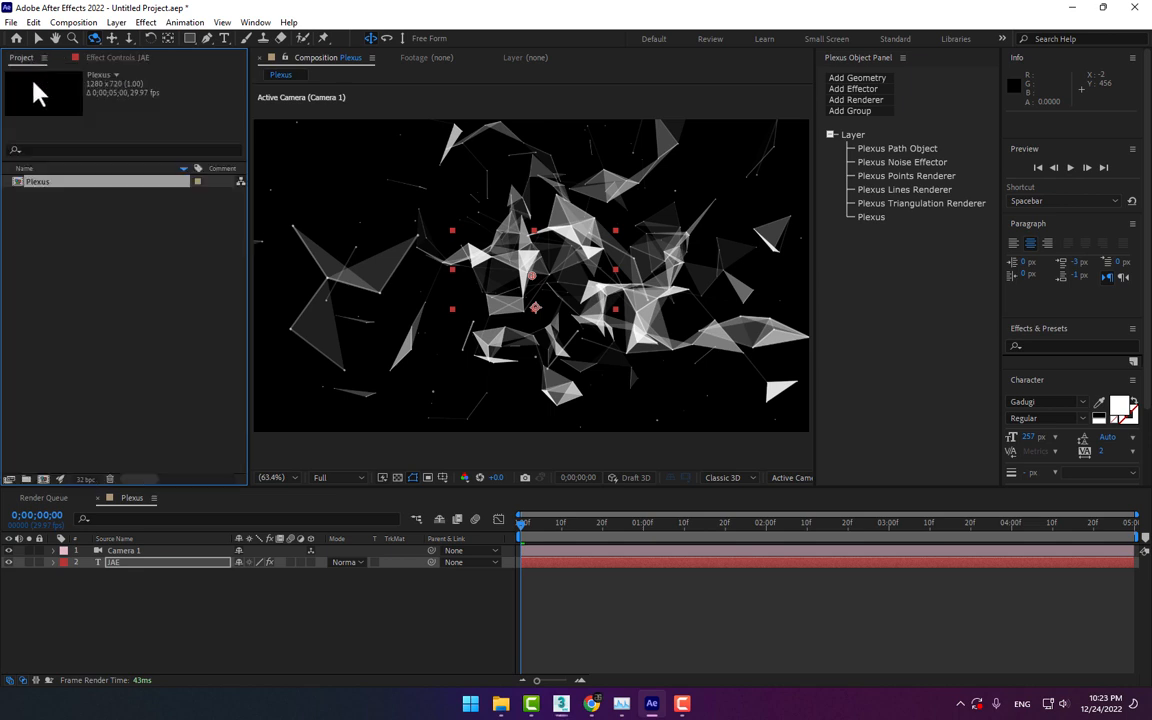
pyautogui.click(116, 60)
pyautogui.click(120, 568)
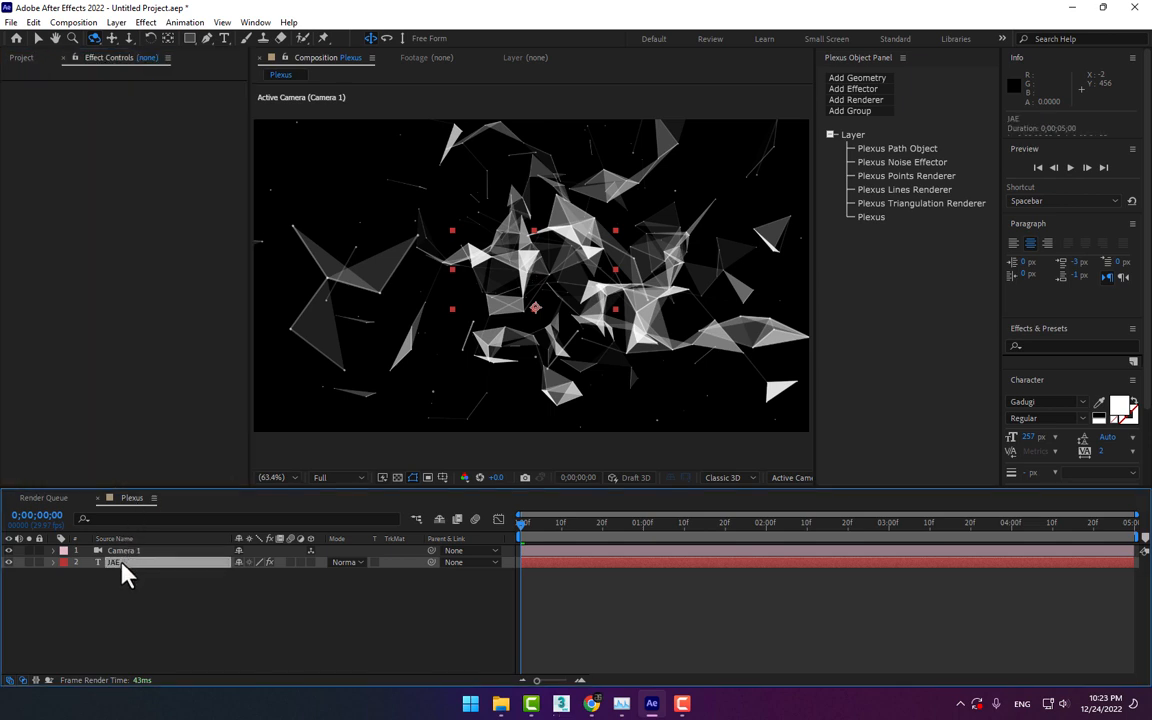
pyautogui.press('Delete')
# Add a composition-sized solid named 3D to the Plexus composition
pyautogui.rightClick(225, 612)
pyautogui.moveTo(262, 442)
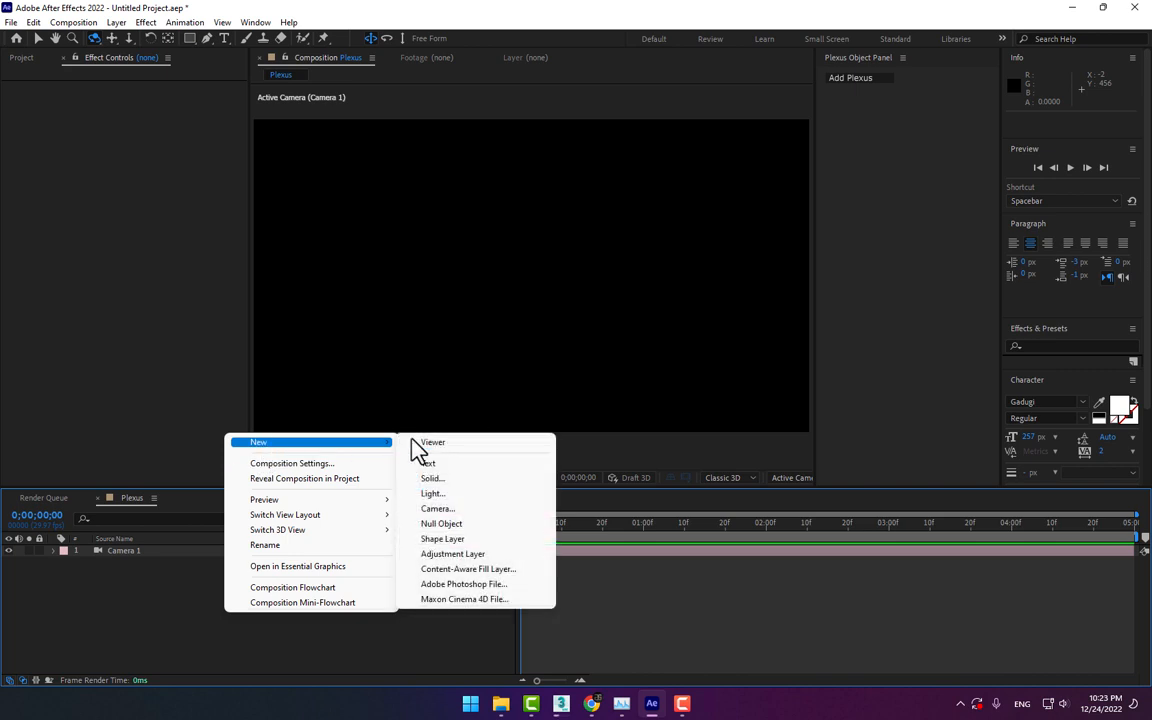
pyautogui.click(459, 479)
pyautogui.write('3D')
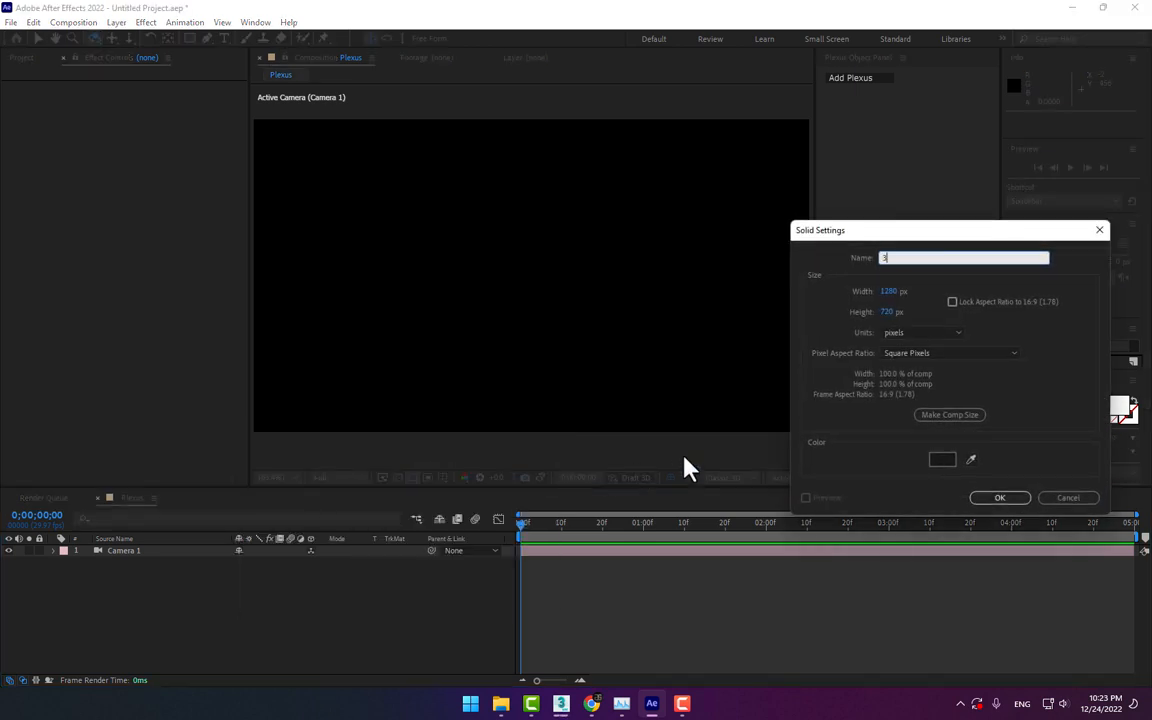
pyautogui.press('Return')
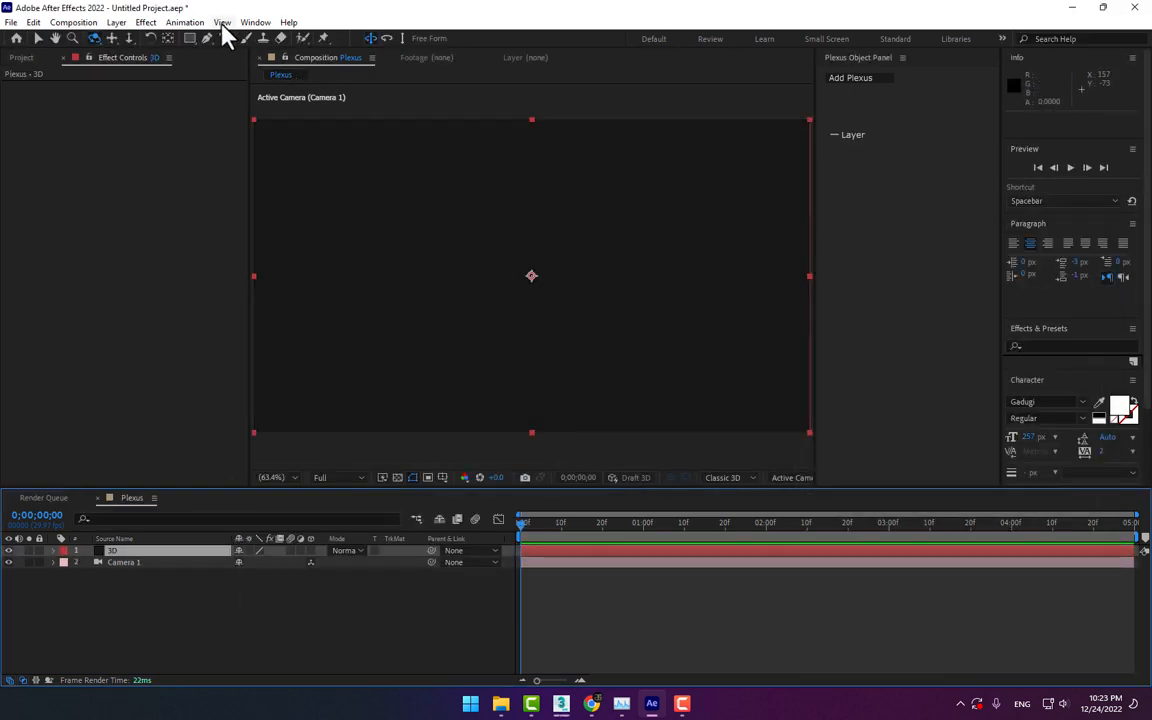
# Apply the Rowbyte Plexus effect to the 3D solid and reveal its effect properties in the timeline
pyautogui.click(145, 22)
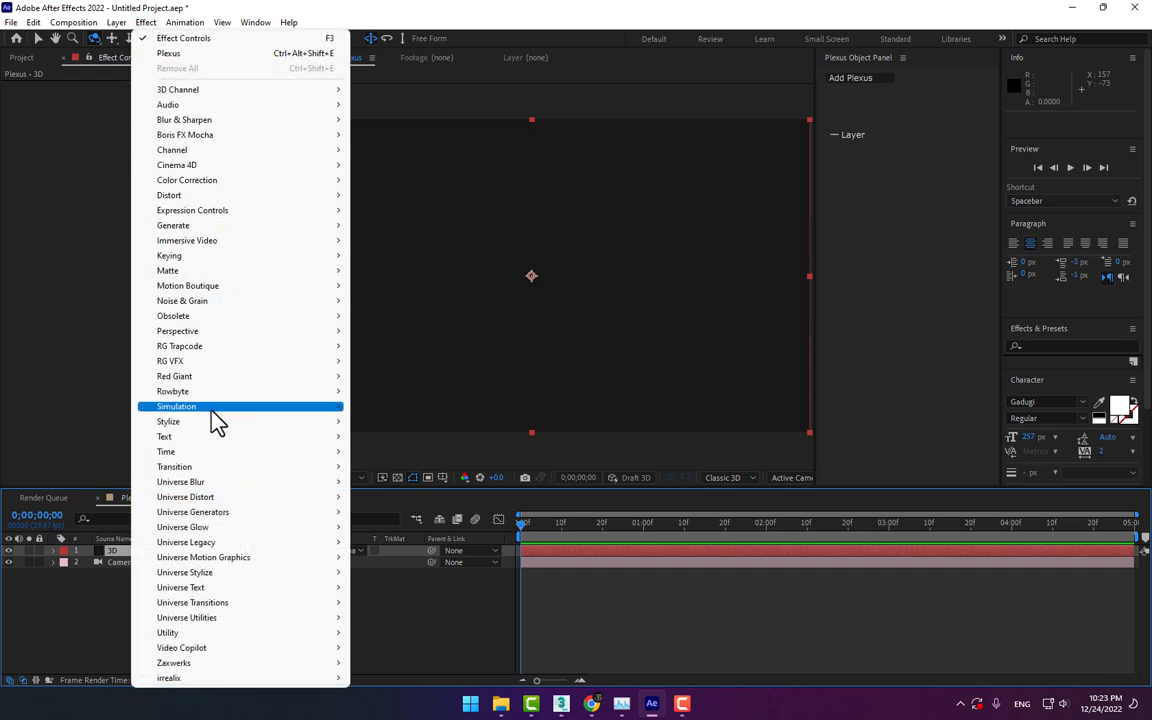
pyautogui.moveTo(204, 396)
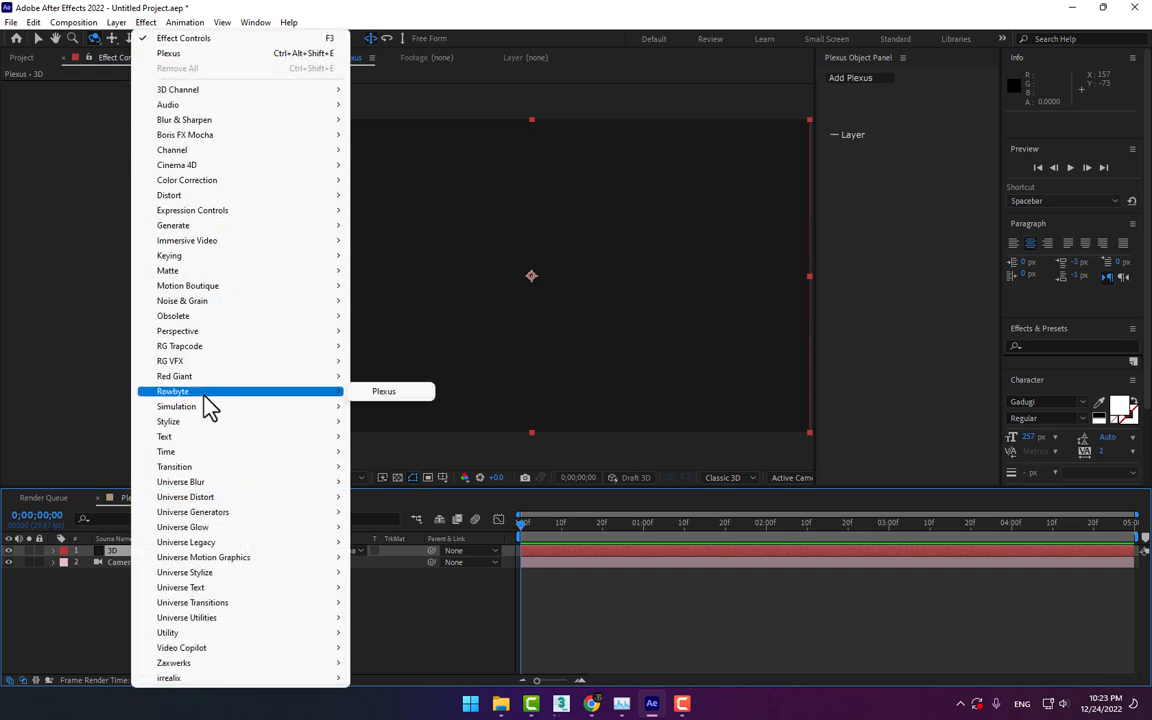
pyautogui.click(383, 395)
pyautogui.press('e')
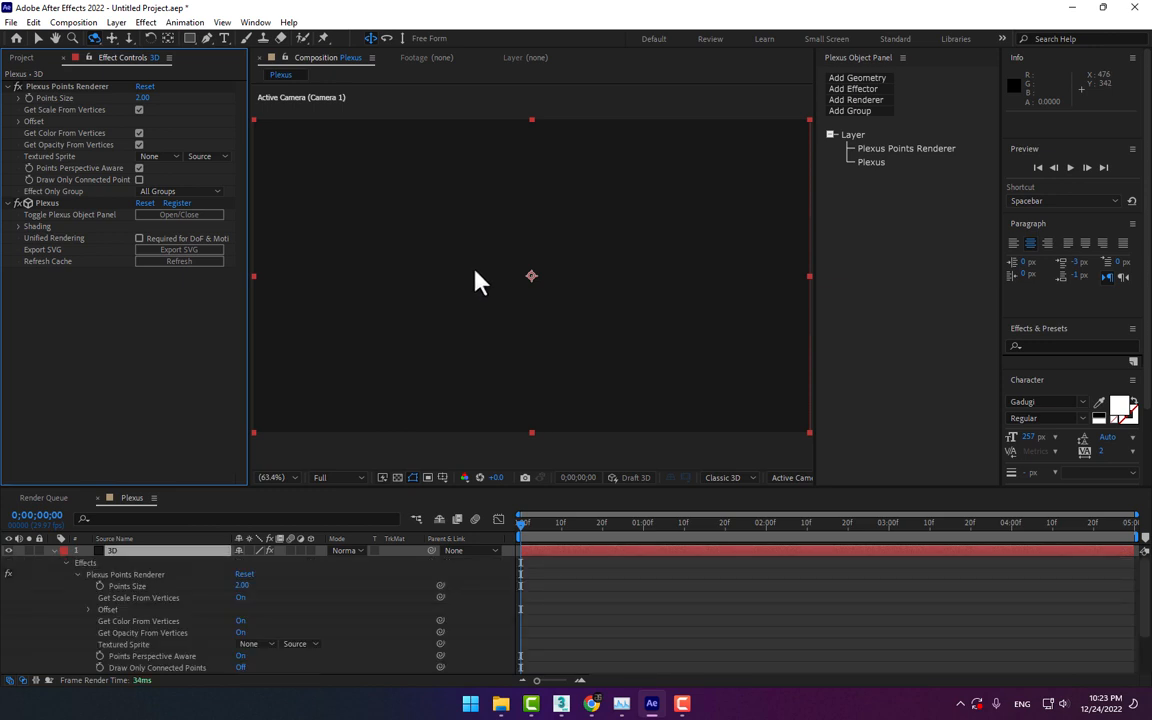
# Add an OBJ geometry object to the Plexus effect on the 3D solid
pyautogui.press('v')
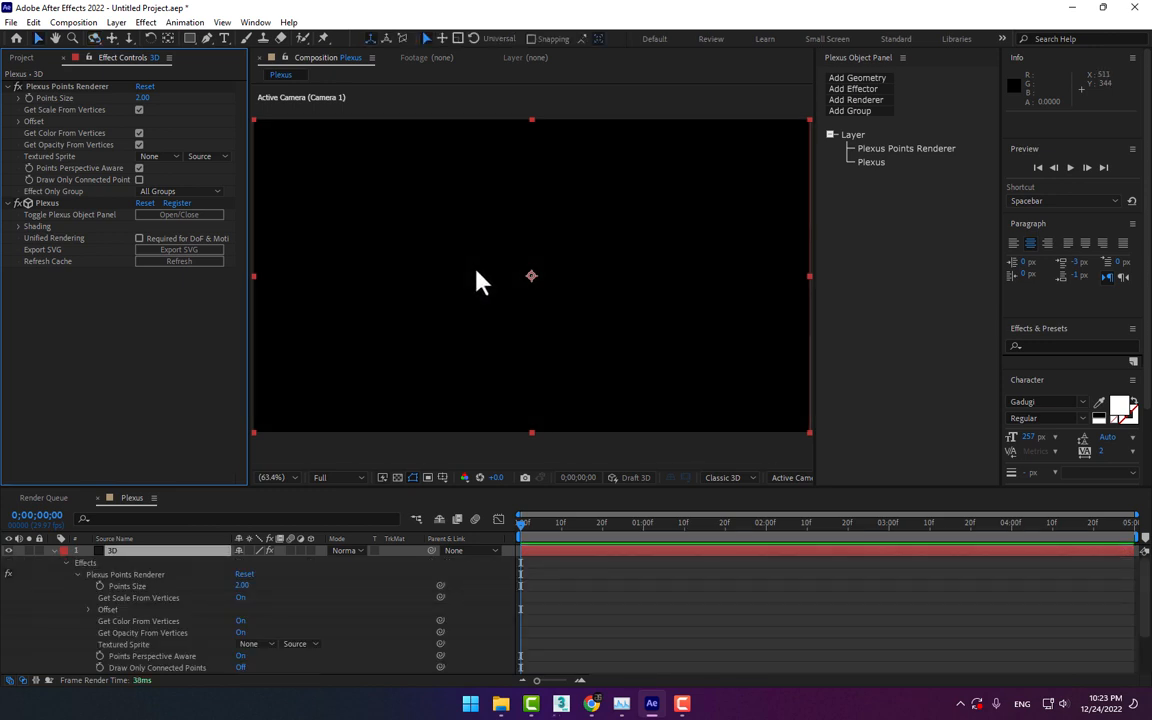
pyautogui.click(857, 79)
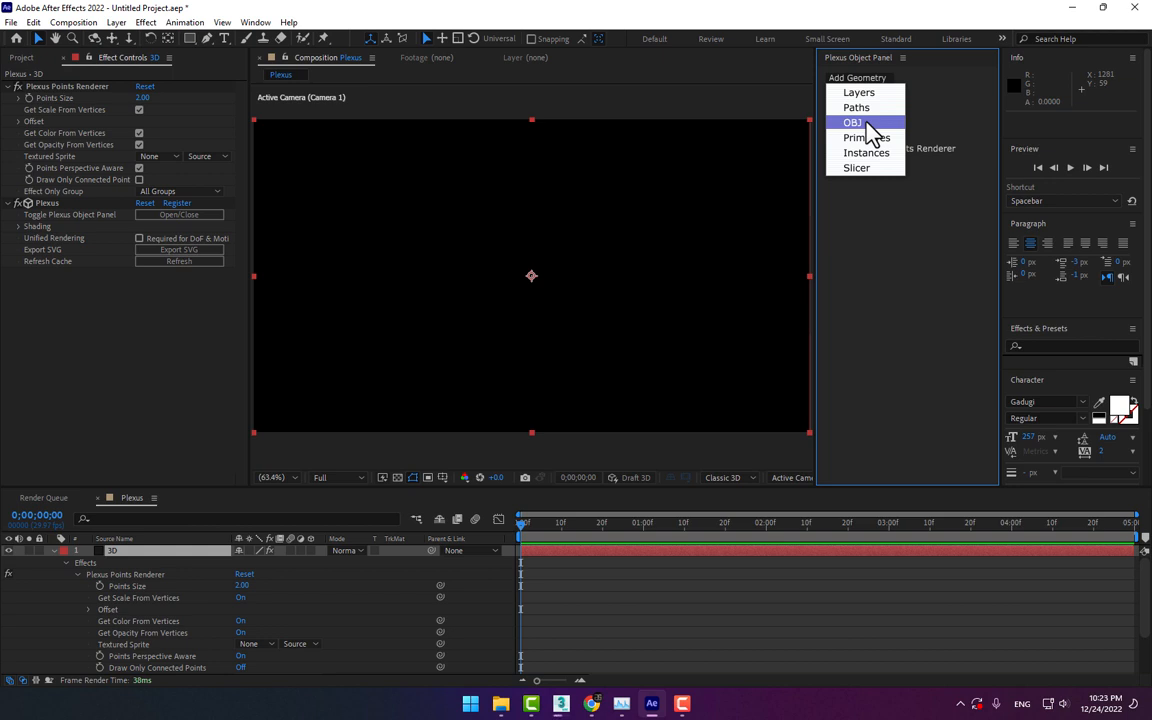
pyautogui.click(866, 124)
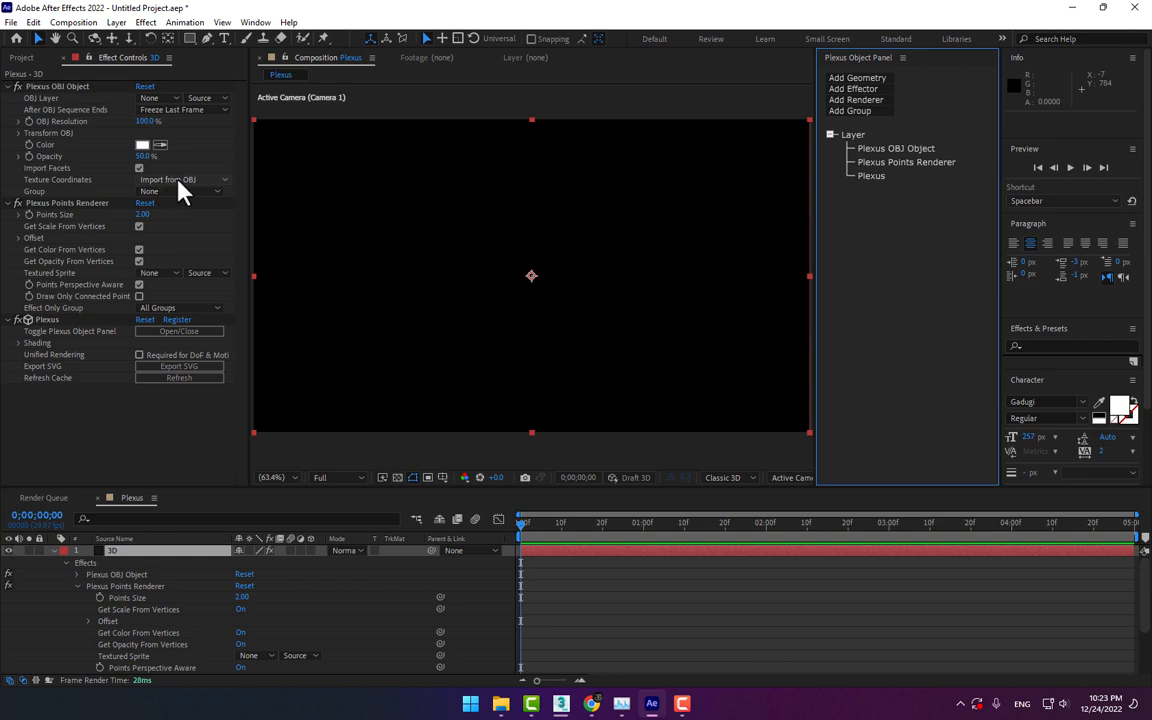
pyautogui.click(204, 143)
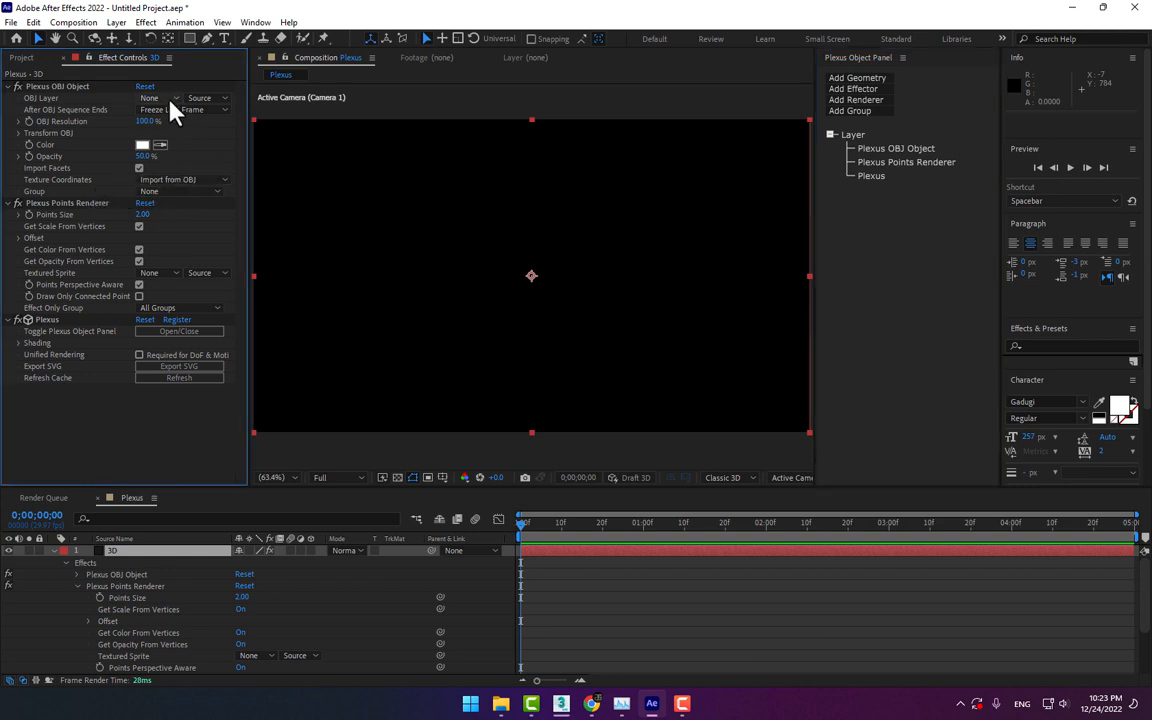
# Import A.obj from the Desktop and place it as the lowest layer of the Plexus composition
pyautogui.click(171, 103)
pyautogui.click(231, 150)
pyautogui.click(21, 57)
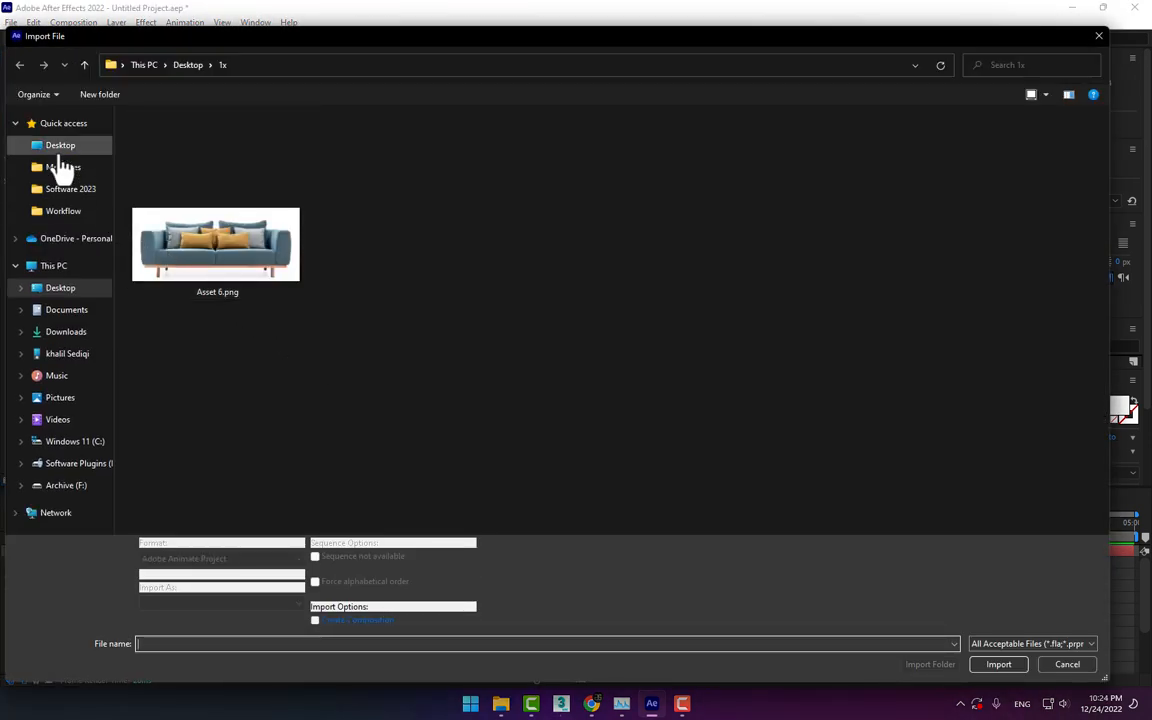
pyautogui.click(58, 146)
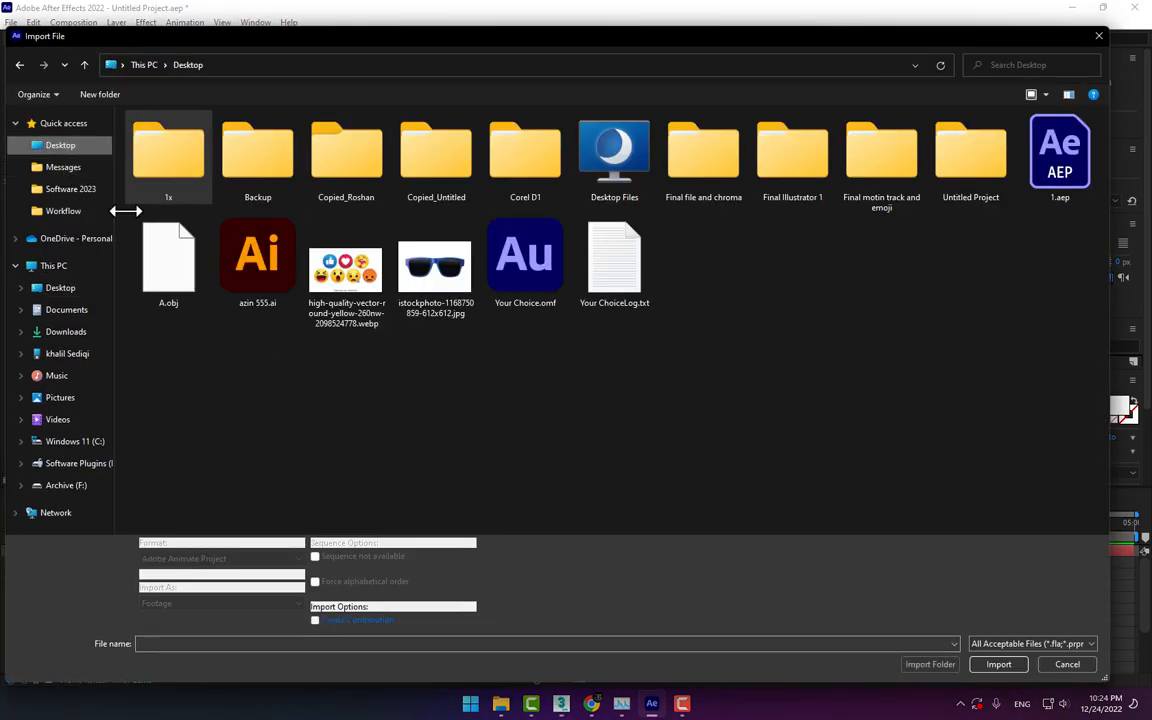
pyautogui.doubleClick(160, 250)
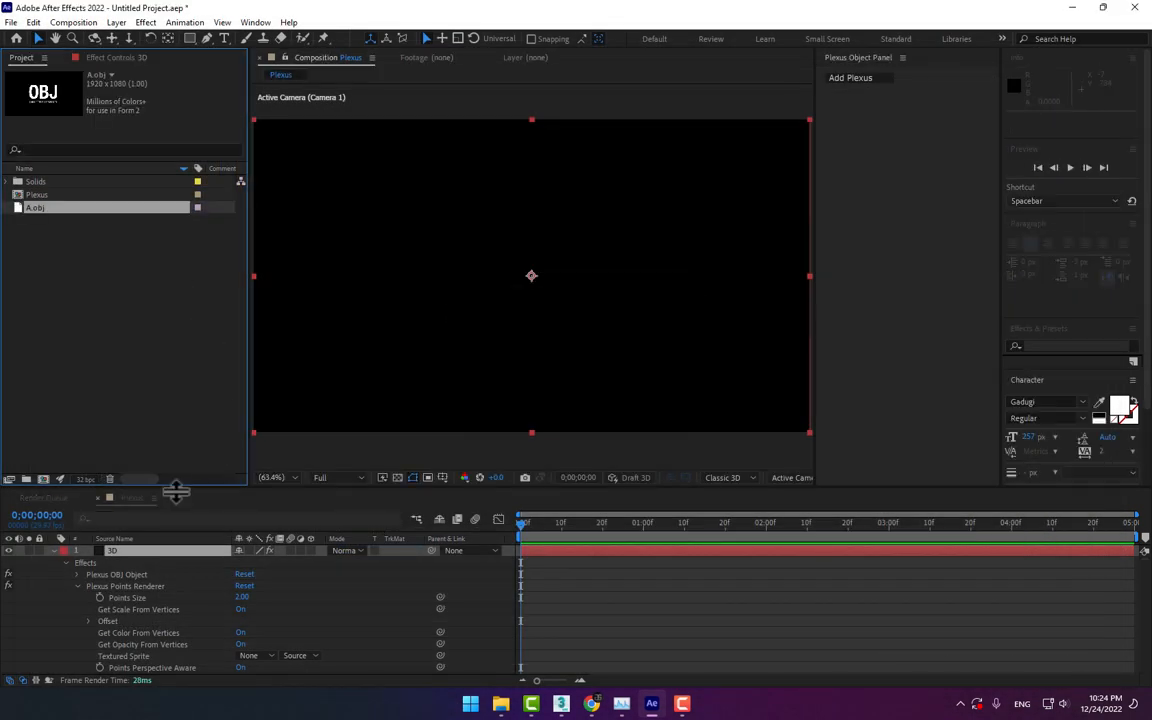
pyautogui.click(54, 551)
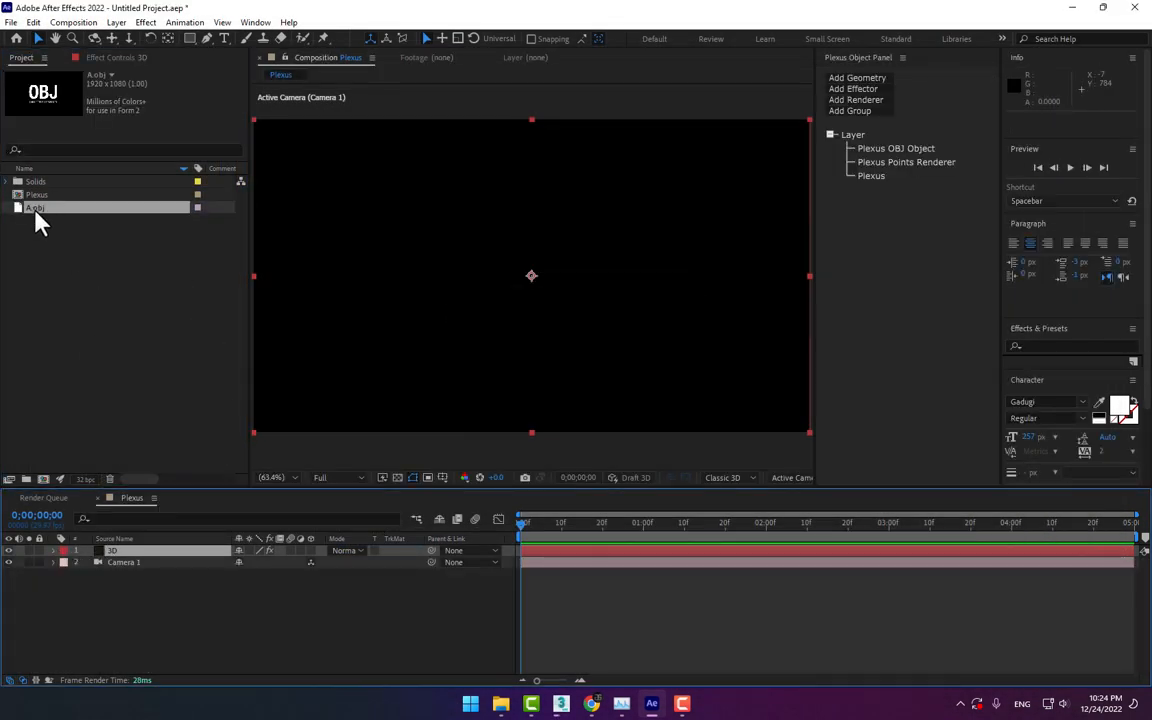
pyautogui.moveTo(35, 213); pyautogui.dragTo(118, 607)
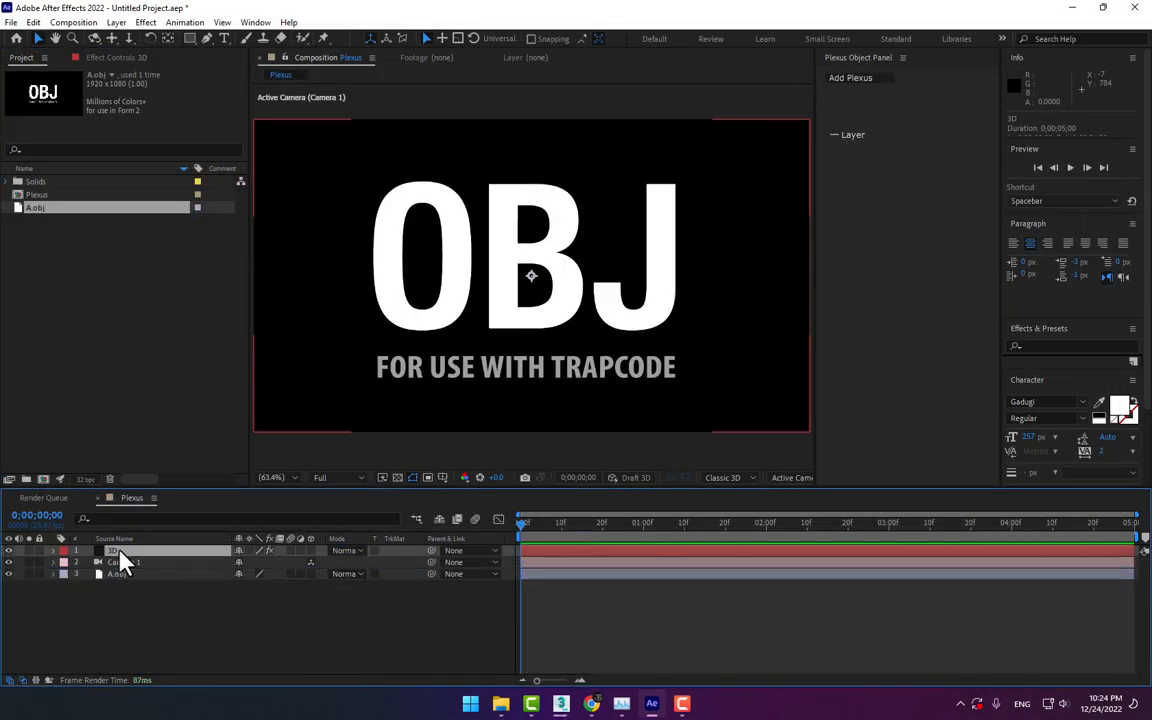
# Set the OBJ Layer of the 3D solid's Plexus OBJ Object to A.obj and hide the A.obj layer
pyautogui.click(124, 551)
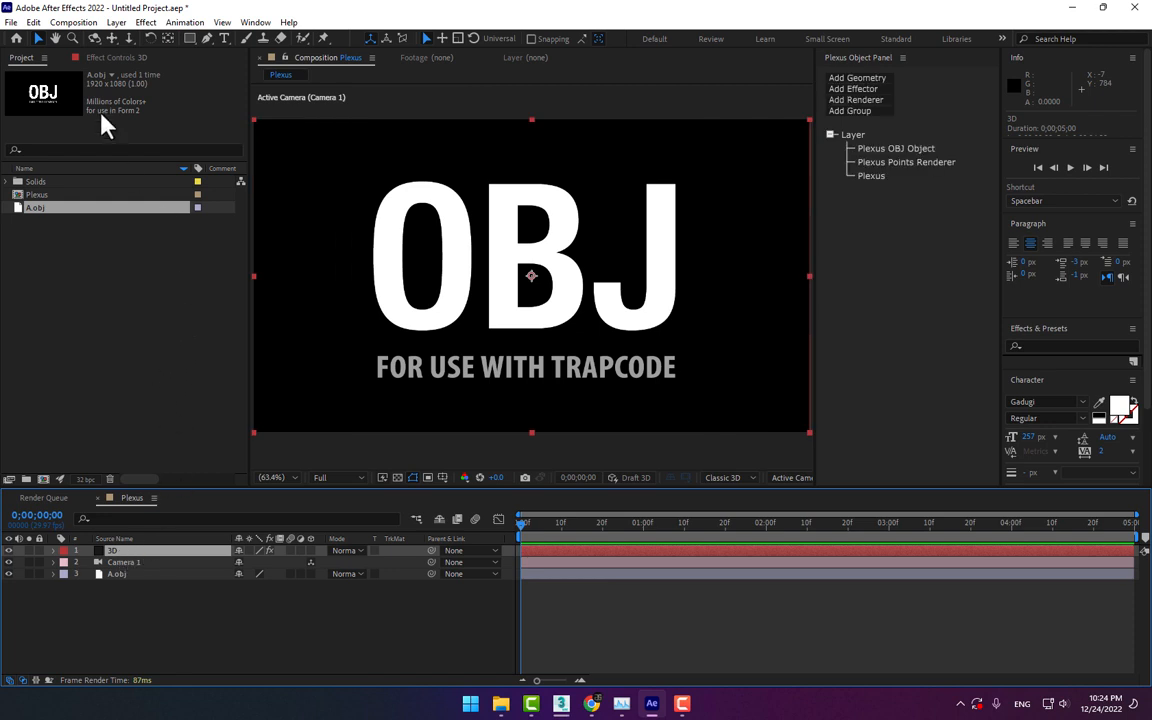
pyautogui.click(116, 58)
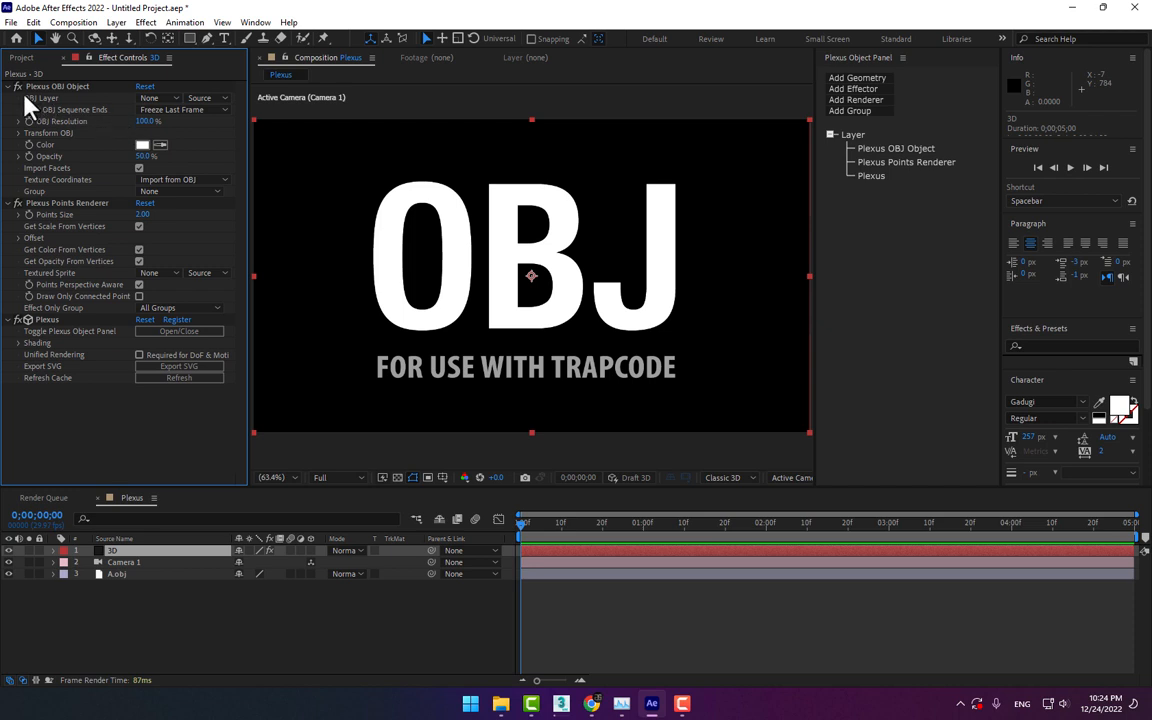
pyautogui.click(148, 98)
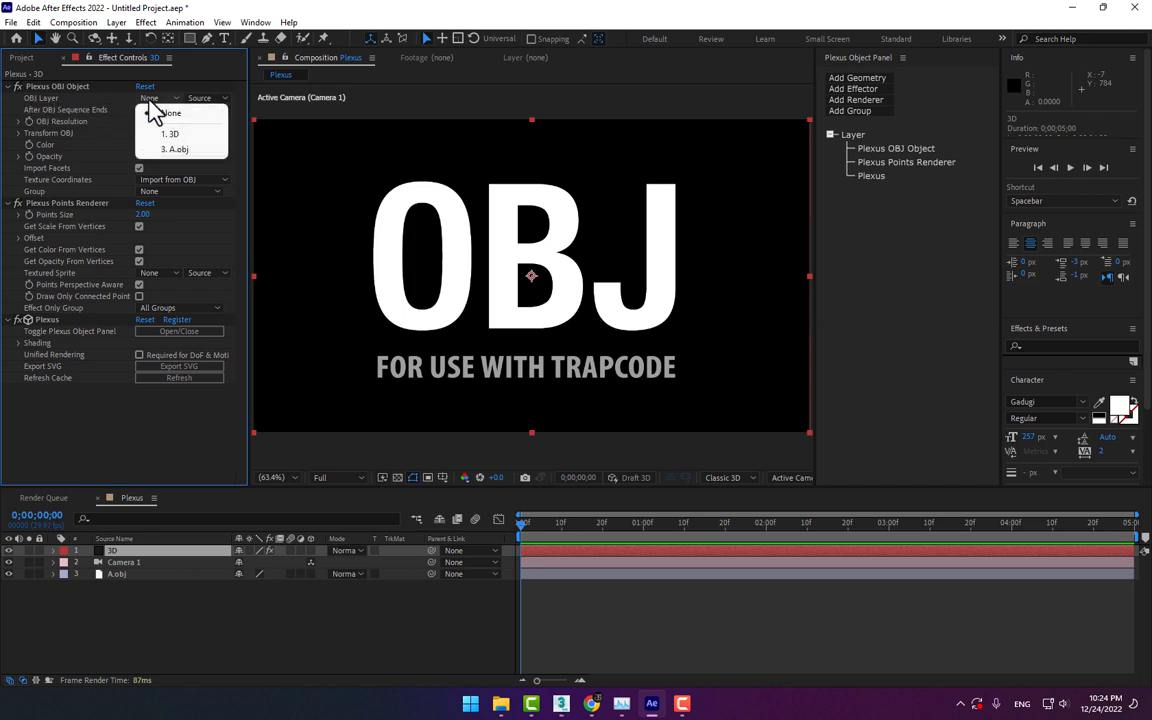
pyautogui.click(190, 150)
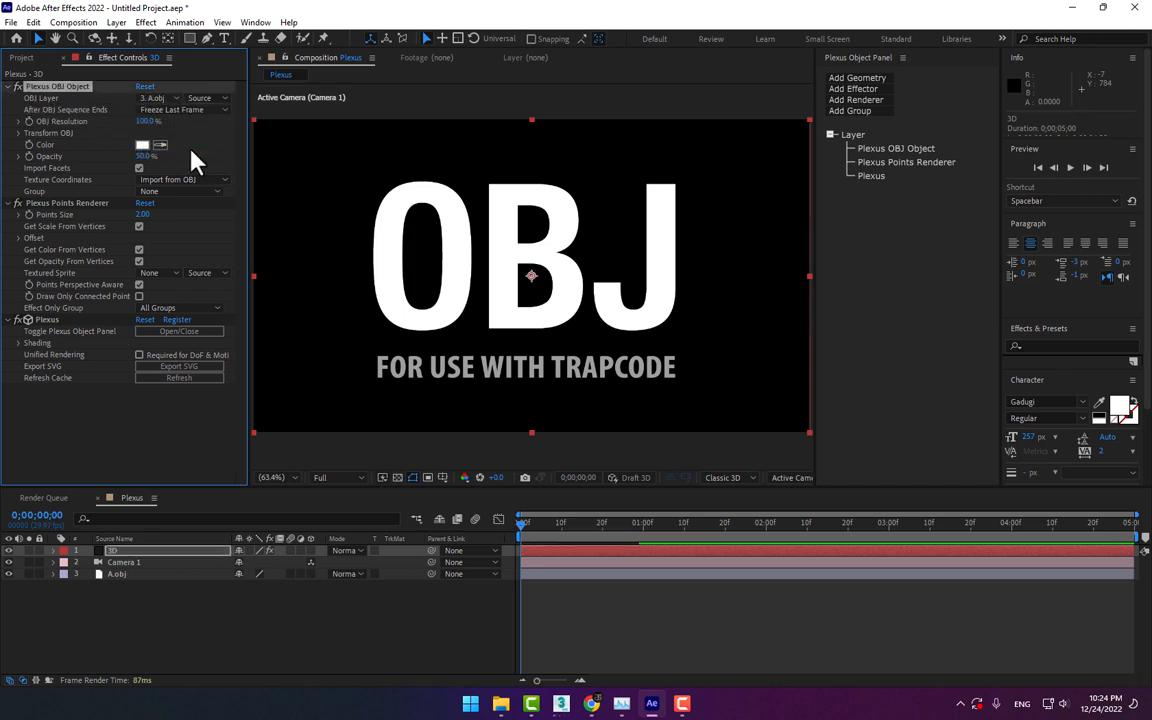
pyautogui.click(9, 574)
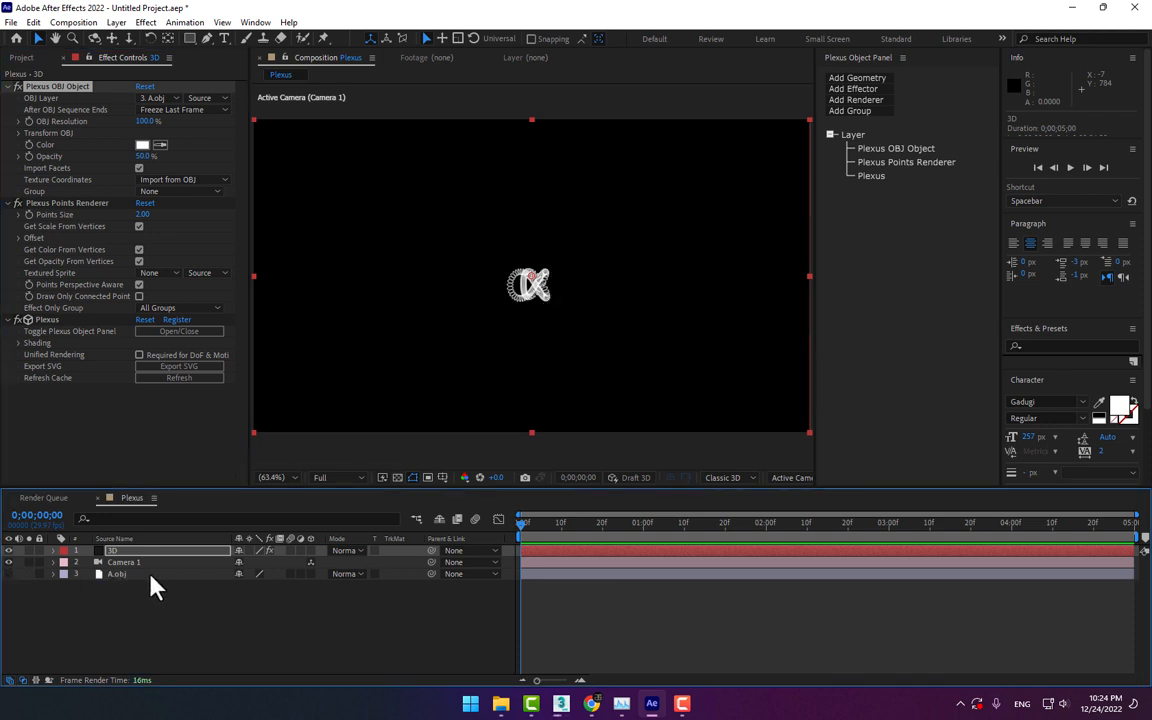
# Add a Transform effector to the 3D layer's Plexus effect and set its Scale to 498%
pyautogui.click(123, 550)
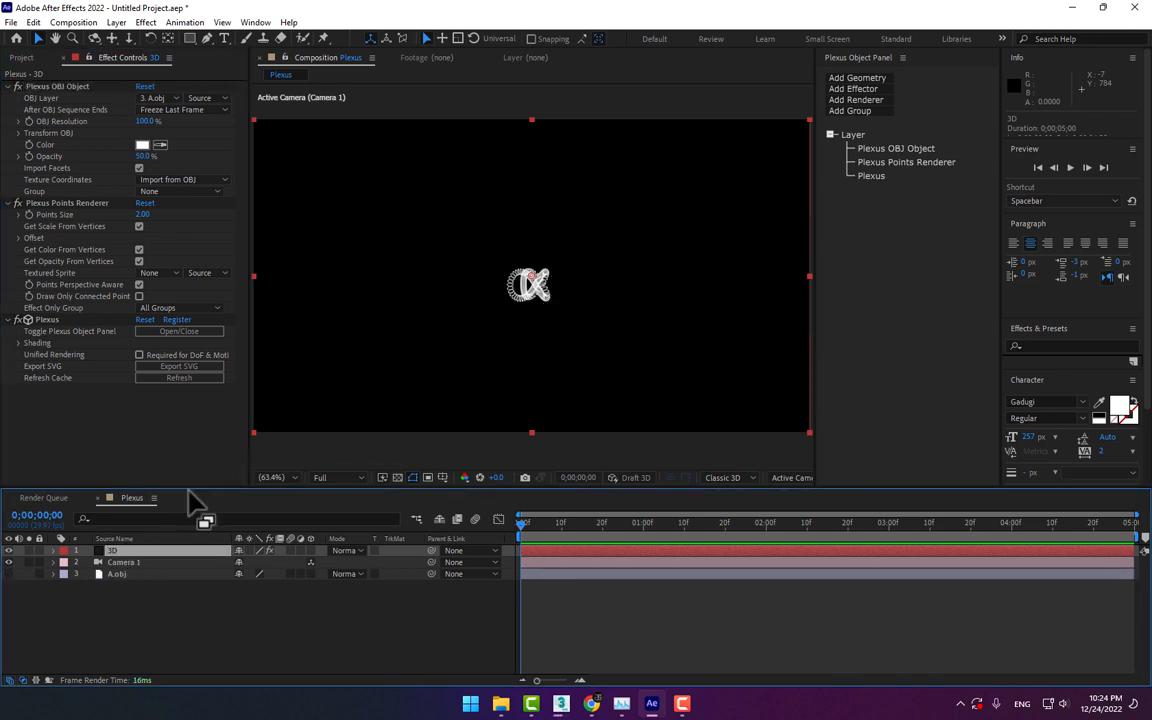
pyautogui.click(866, 92)
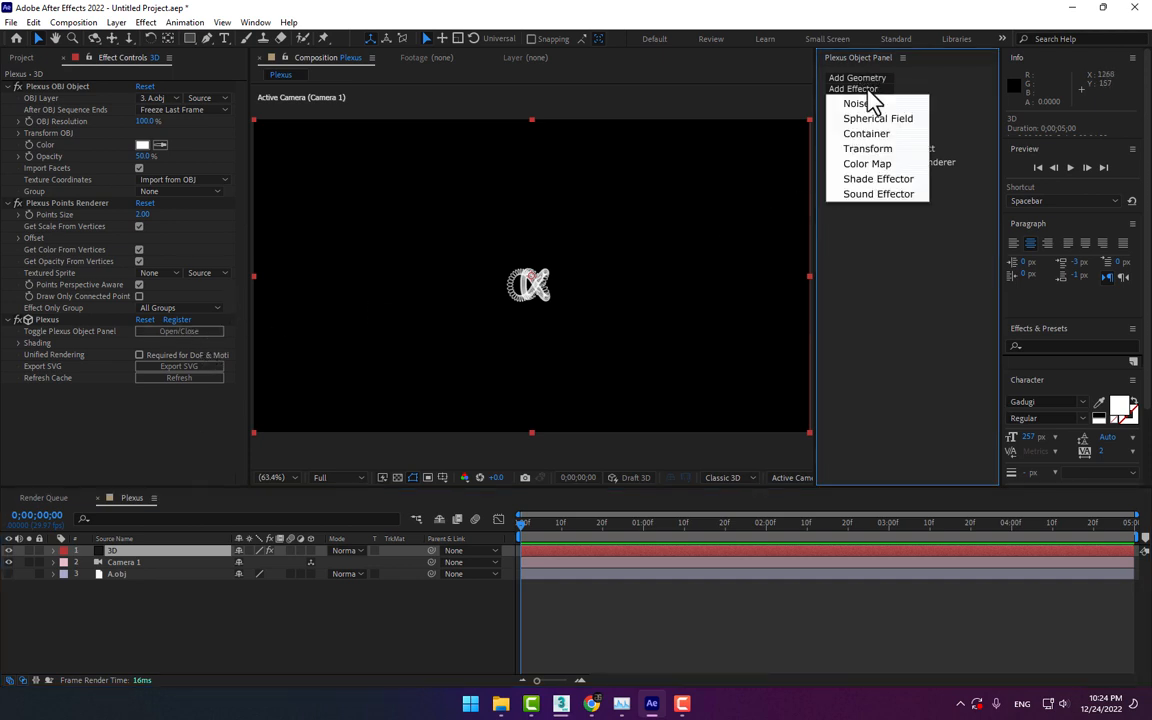
pyautogui.click(884, 152)
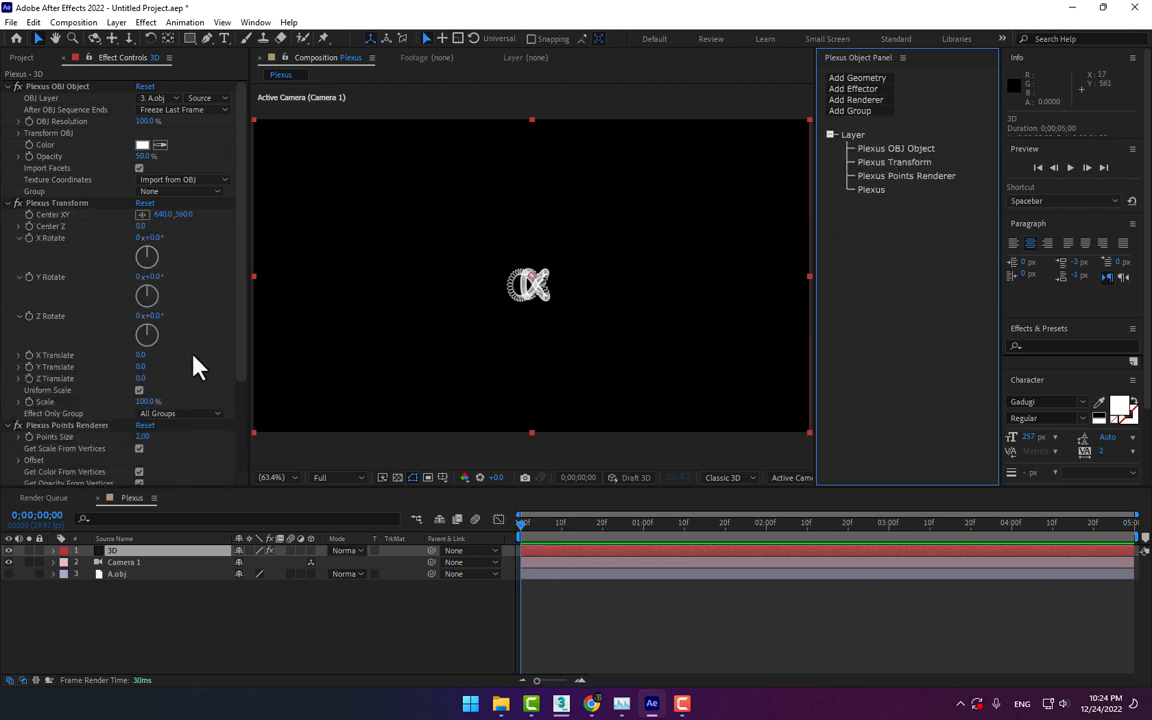
pyautogui.moveTo(144, 404); pyautogui.dragTo(391, 383)
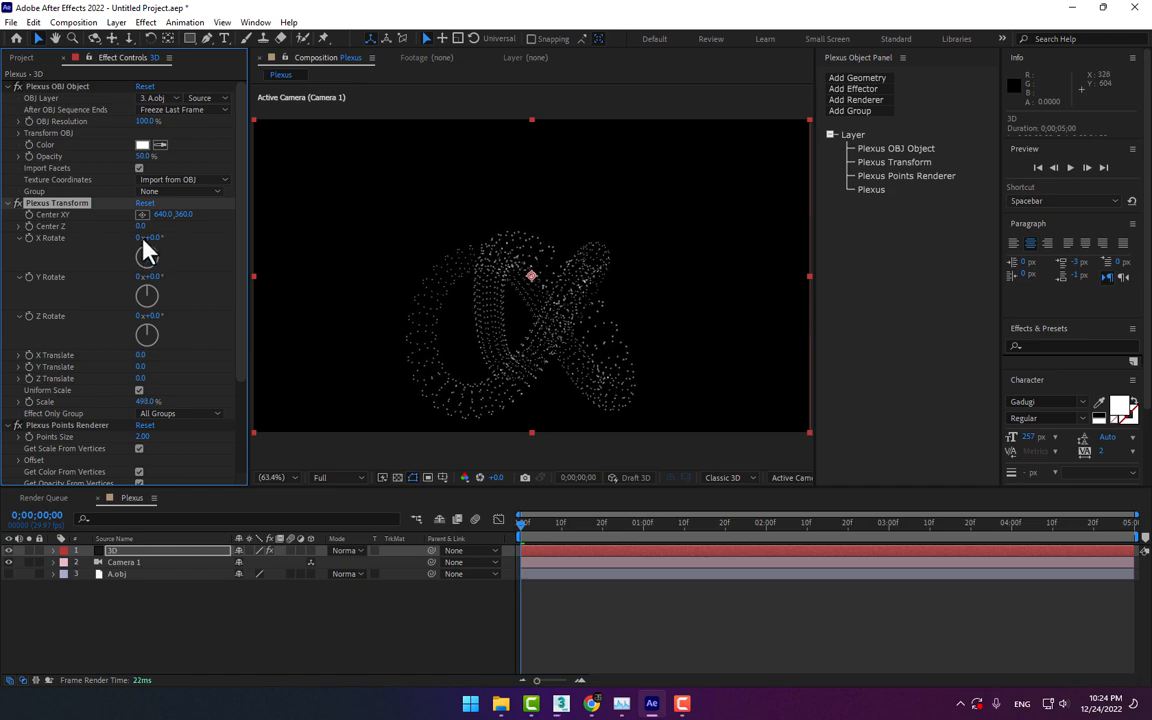
# In Plexus Transform, set X Rotate to 180° and shift the knot with X Translate 8 and Y Translate 111
pyautogui.moveTo(150, 237); pyautogui.dragTo(265, 229)
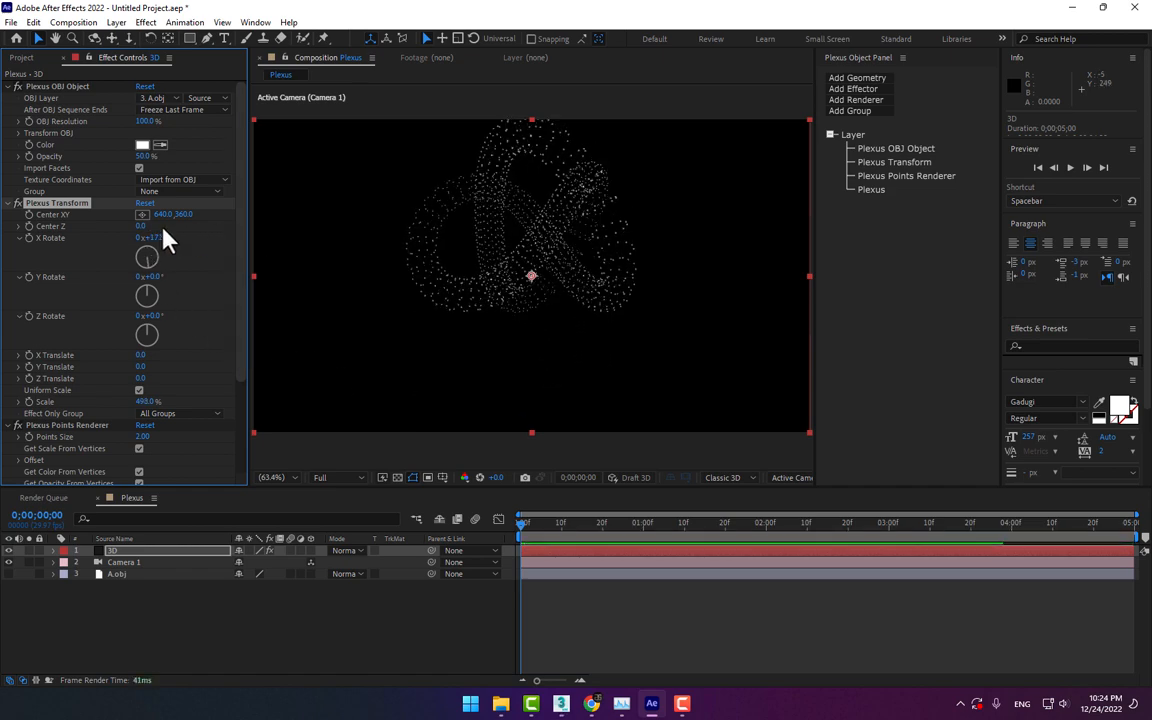
pyautogui.click(155, 238)
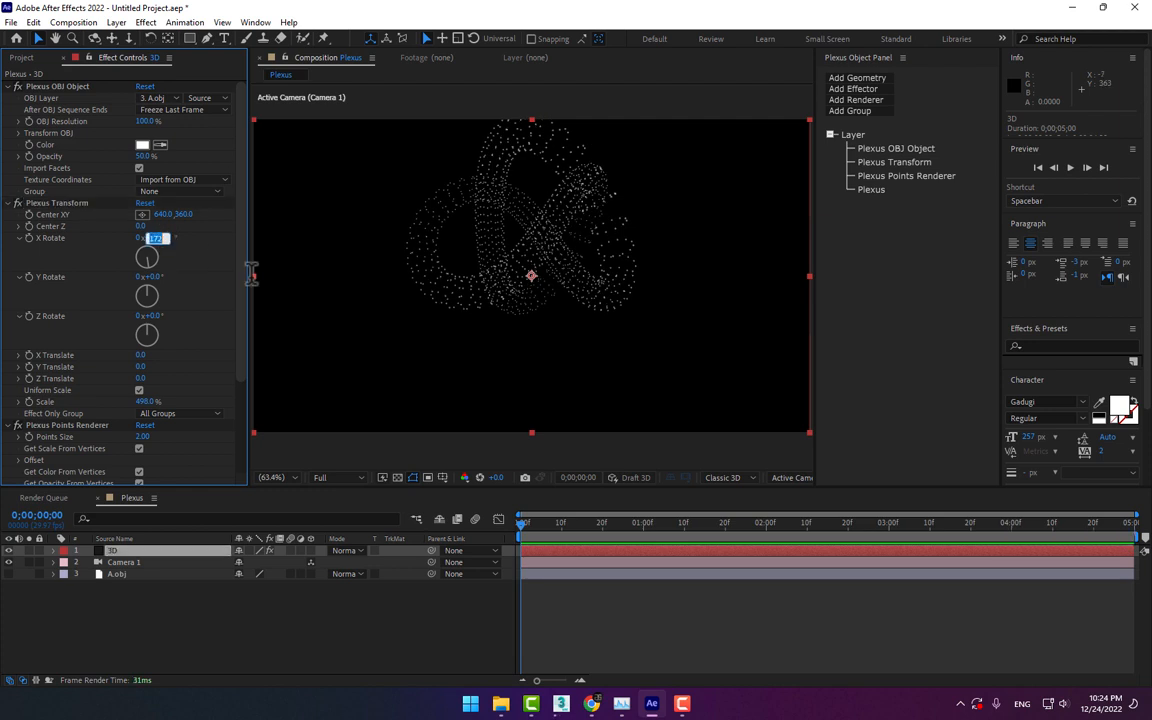
pyautogui.write('180')
pyautogui.press('Return')
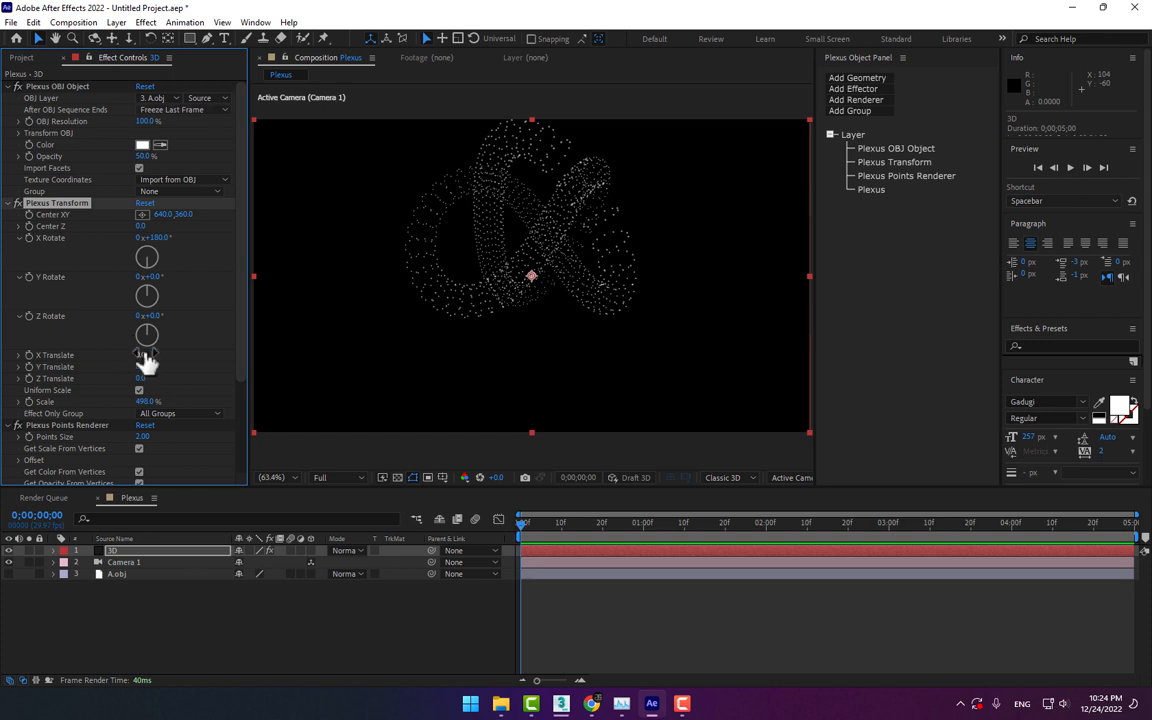
pyautogui.moveTo(141, 358); pyautogui.dragTo(220, 361)
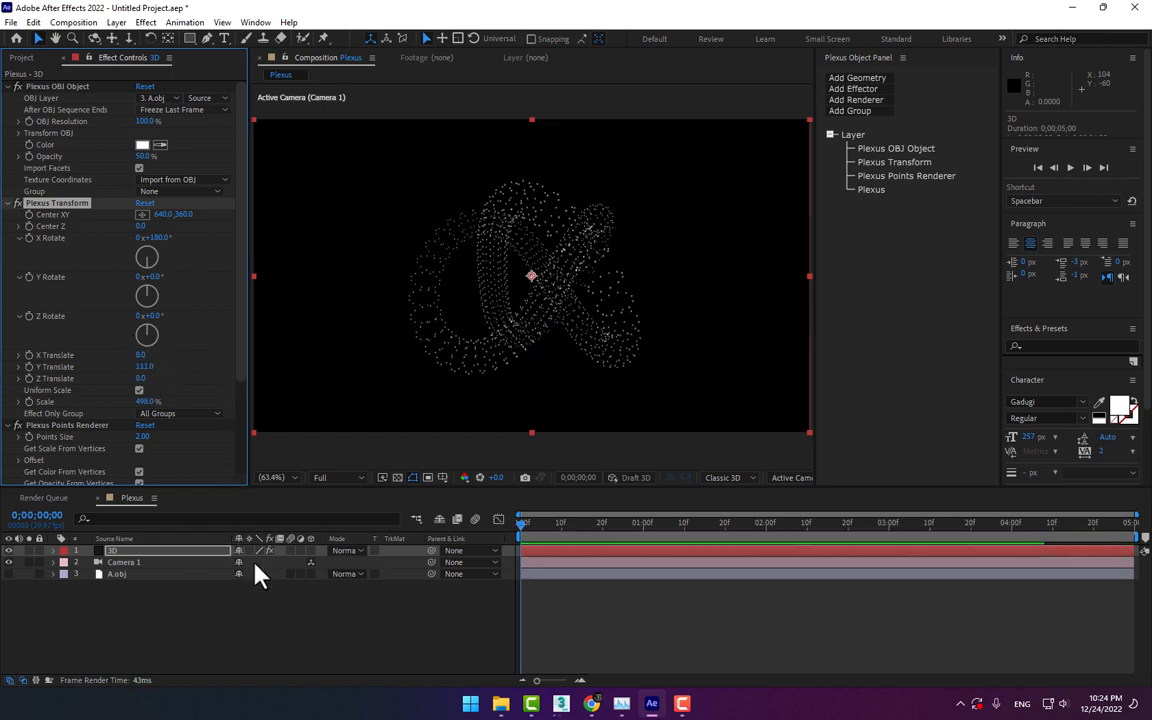
# Add a null object to the Plexus composition and parent Camera 1 to it
pyautogui.click(128, 562)
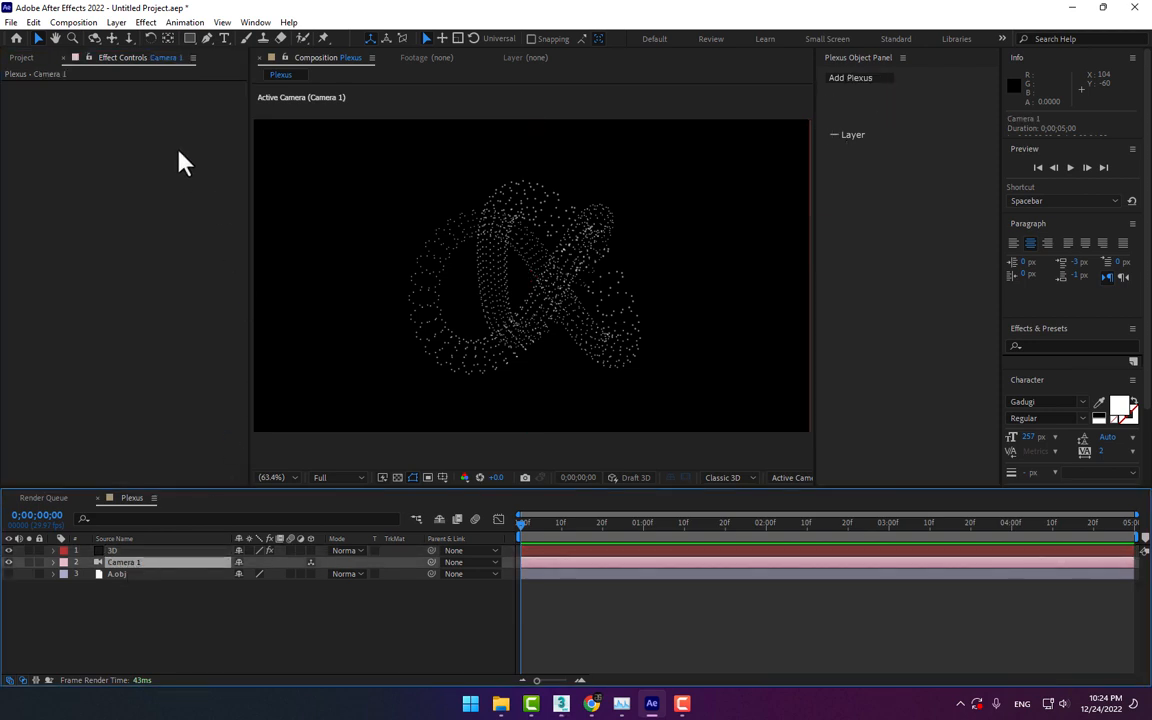
pyautogui.rightClick(307, 643)
pyautogui.moveTo(362, 466)
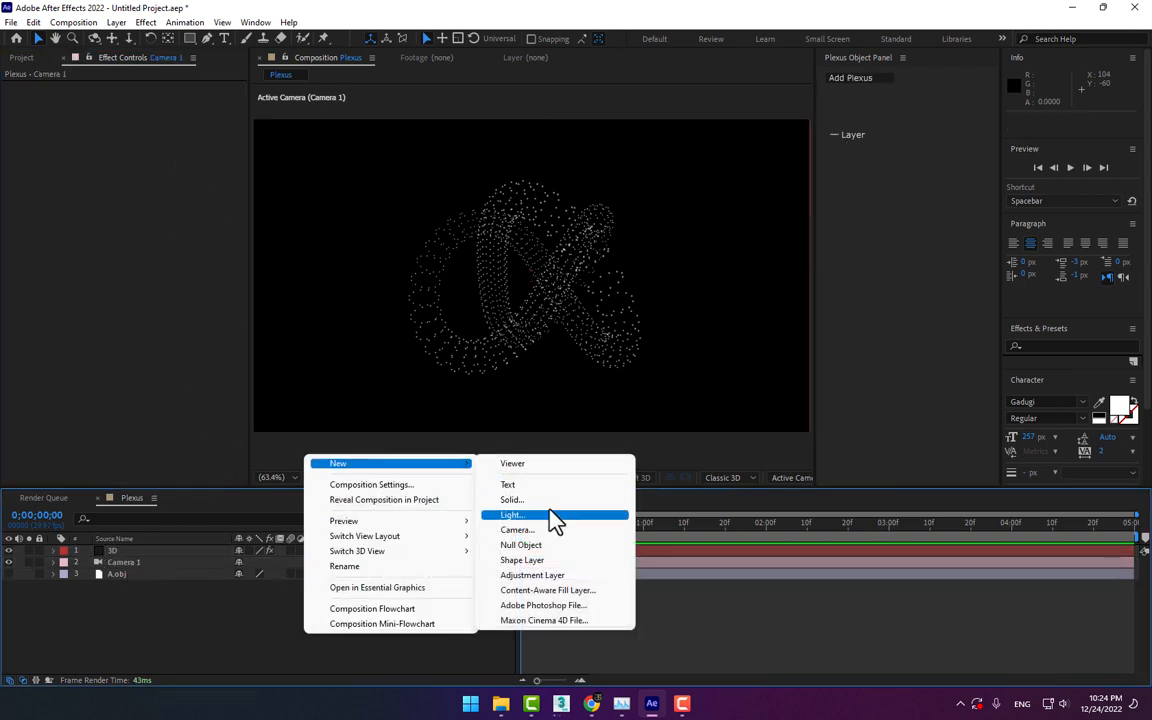
pyautogui.click(537, 545)
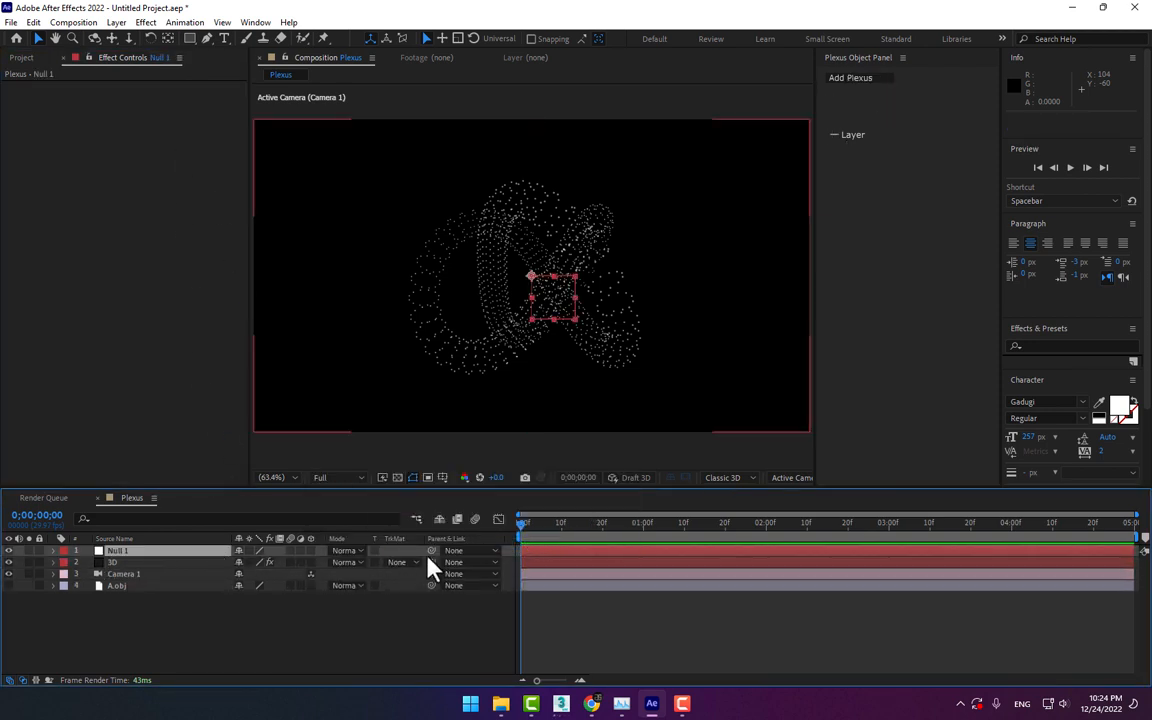
pyautogui.moveTo(431, 574); pyautogui.dragTo(108, 553)
pyautogui.moveTo(573, 301); pyautogui.dragTo(540, 325)
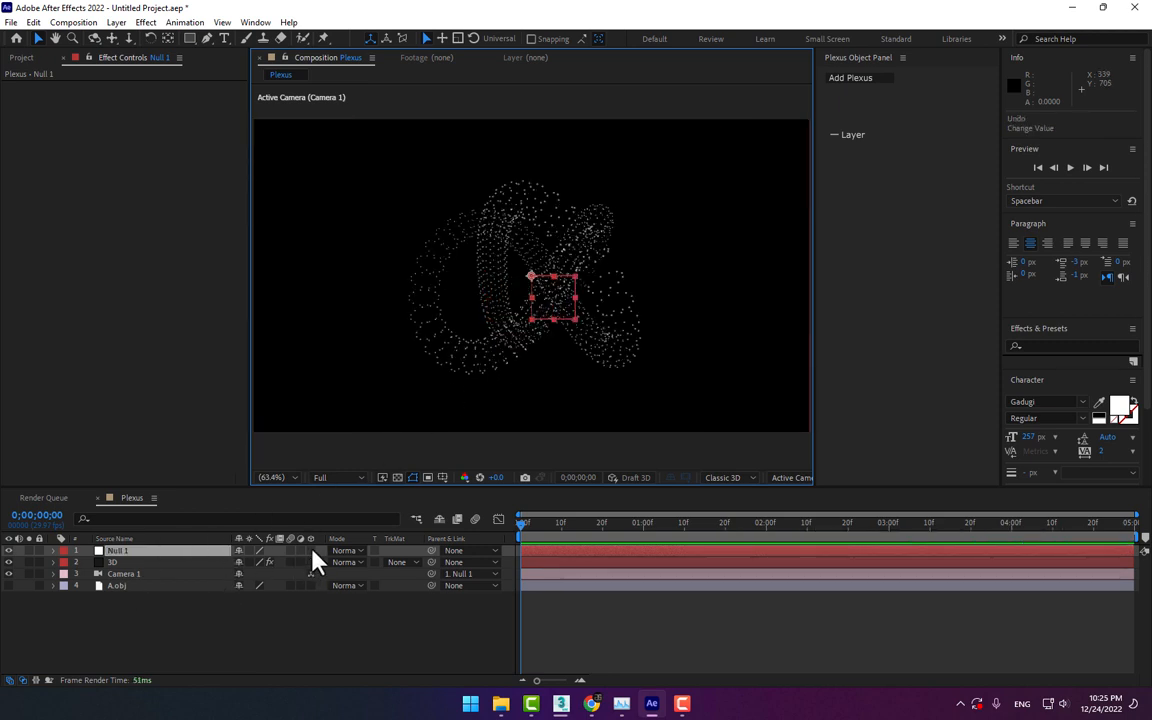
# Make the null a 3D layer and keyframe its Y Rotation from 0° at the start to one full turn at 3 seconds
pyautogui.click(311, 550)
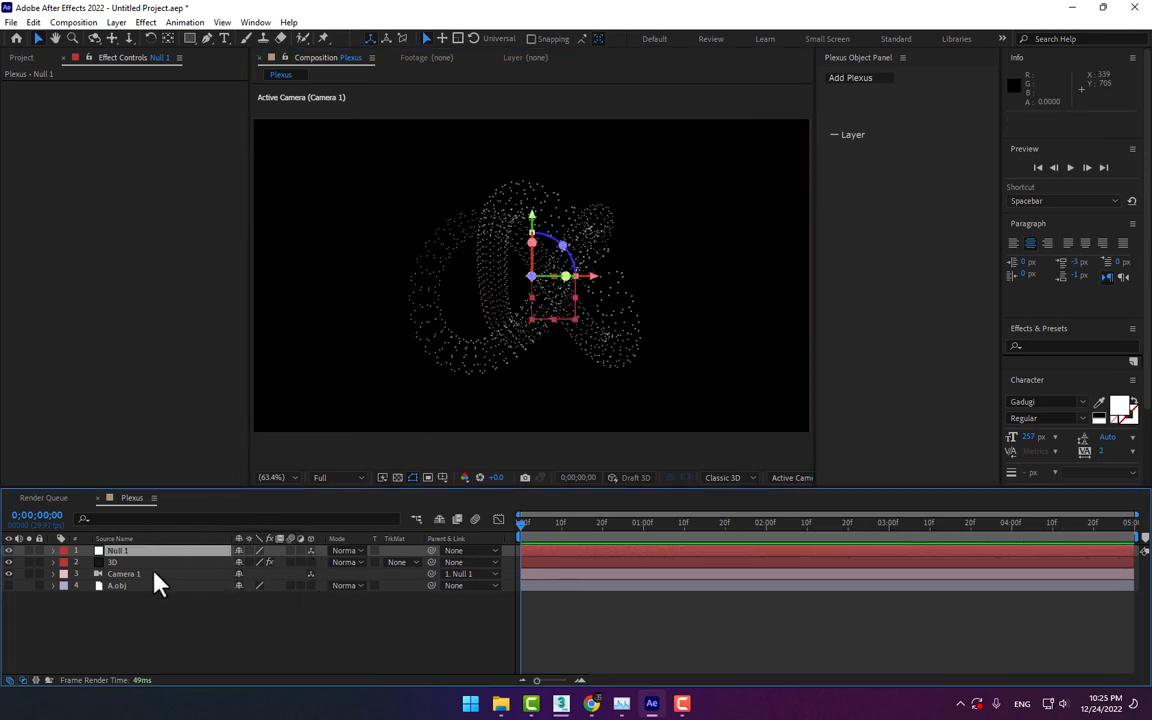
pyautogui.press('r')
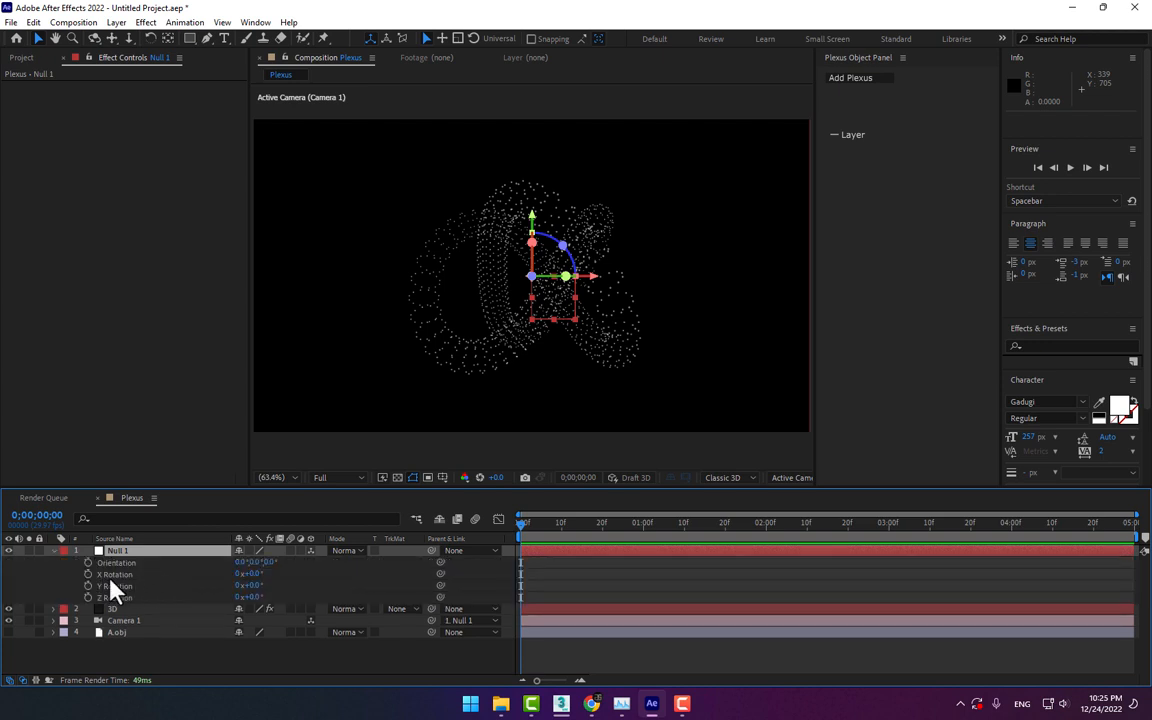
pyautogui.click(89, 586)
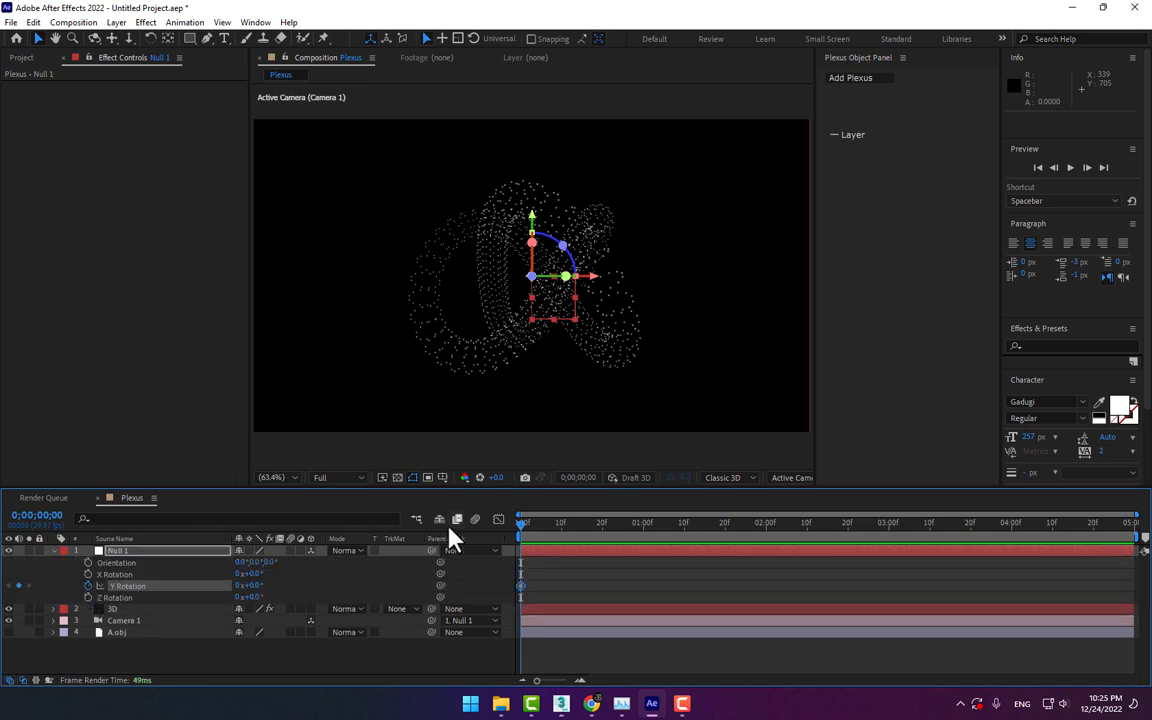
pyautogui.click(890, 530)
pyautogui.click(239, 586)
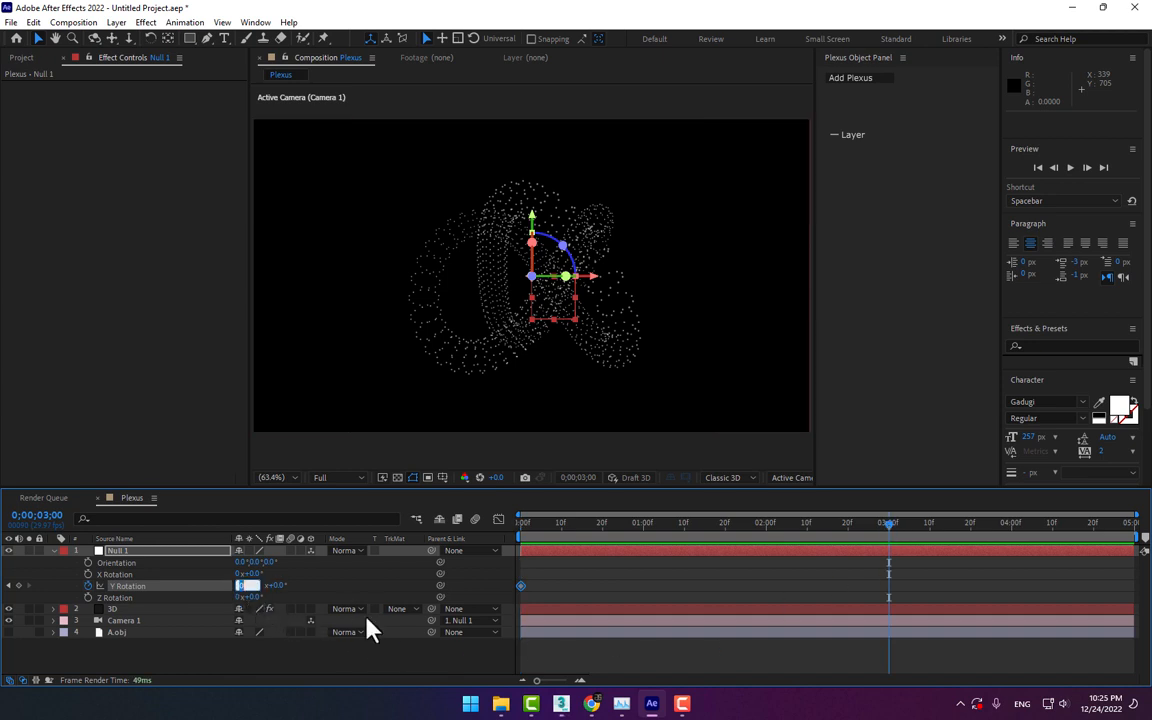
pyautogui.write('1')
pyautogui.press('Return')
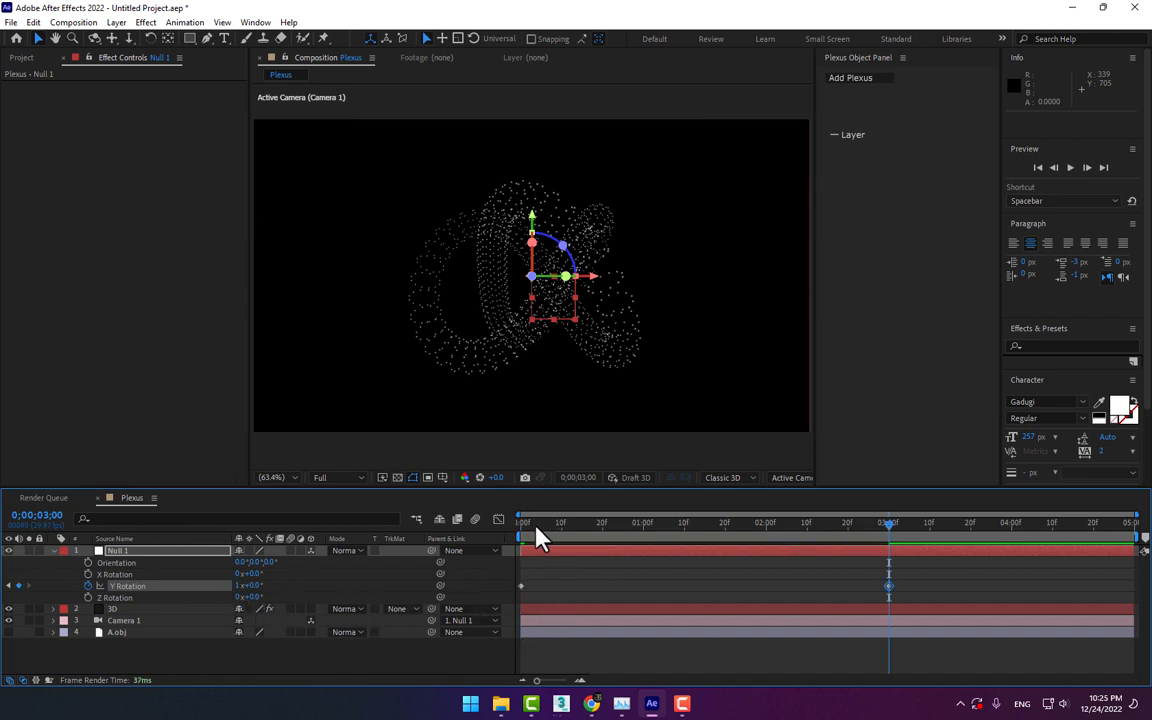
pyautogui.moveTo(532, 524); pyautogui.dragTo(614, 548)
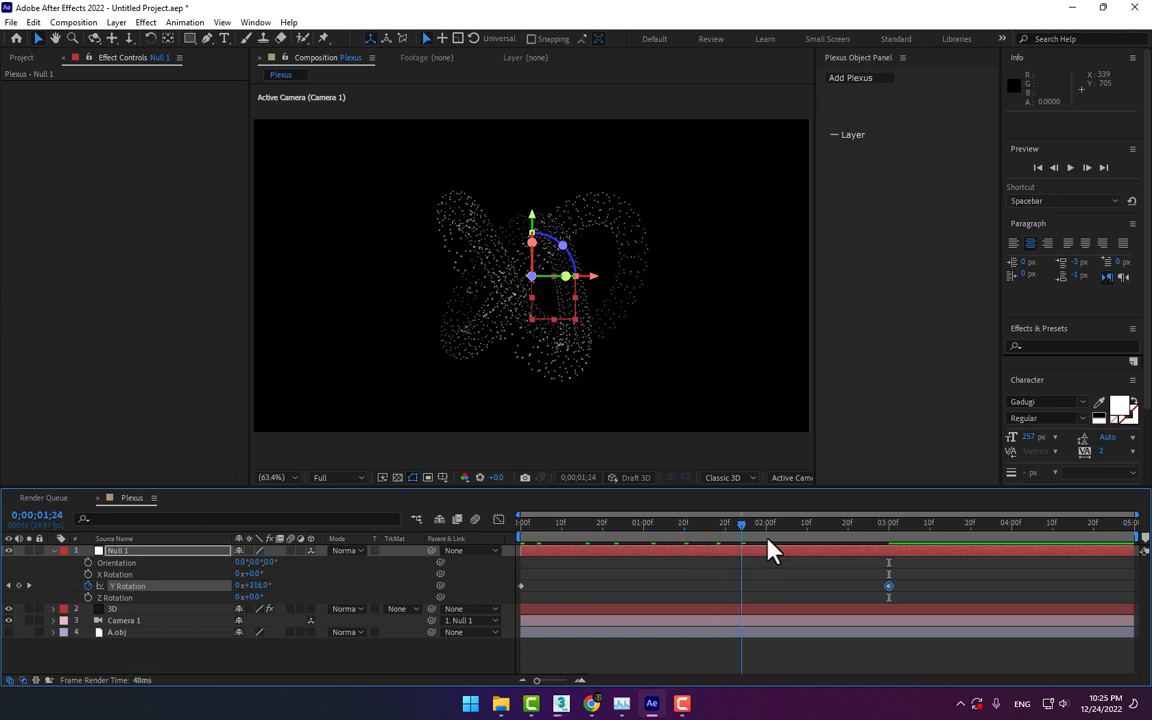
pyautogui.moveTo(808, 528); pyautogui.dragTo(472, 571)
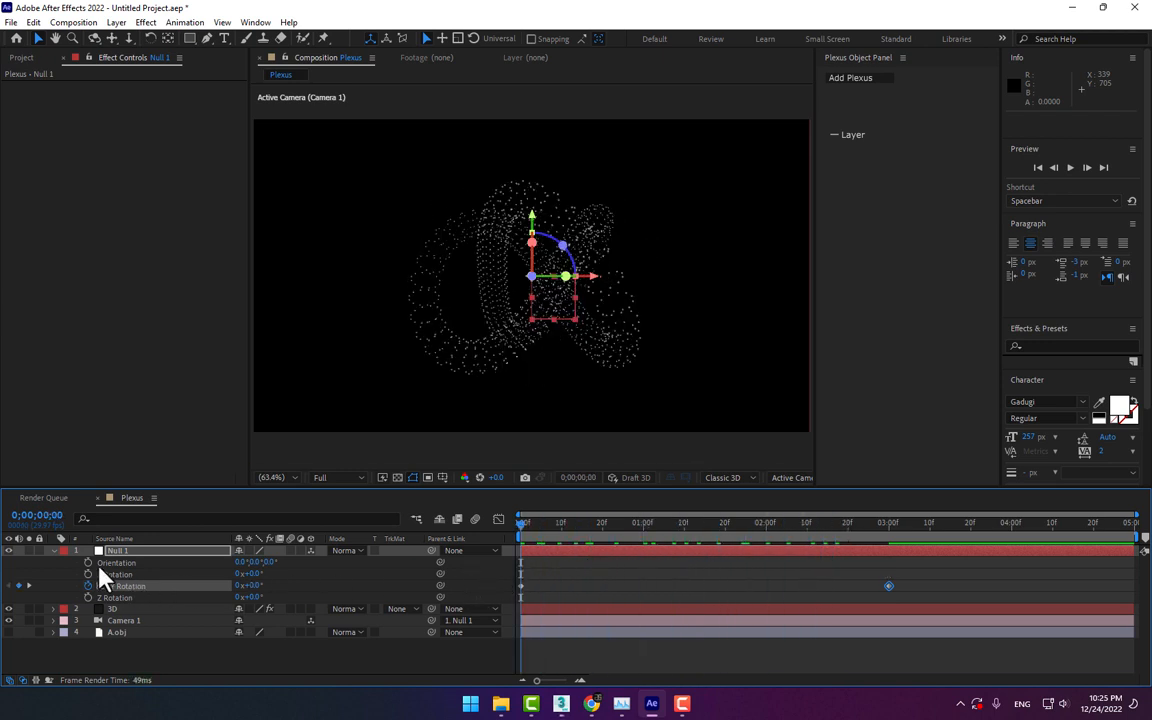
# Add a Lines renderer to the Plexus effect on the 3D layer
pyautogui.click(136, 607)
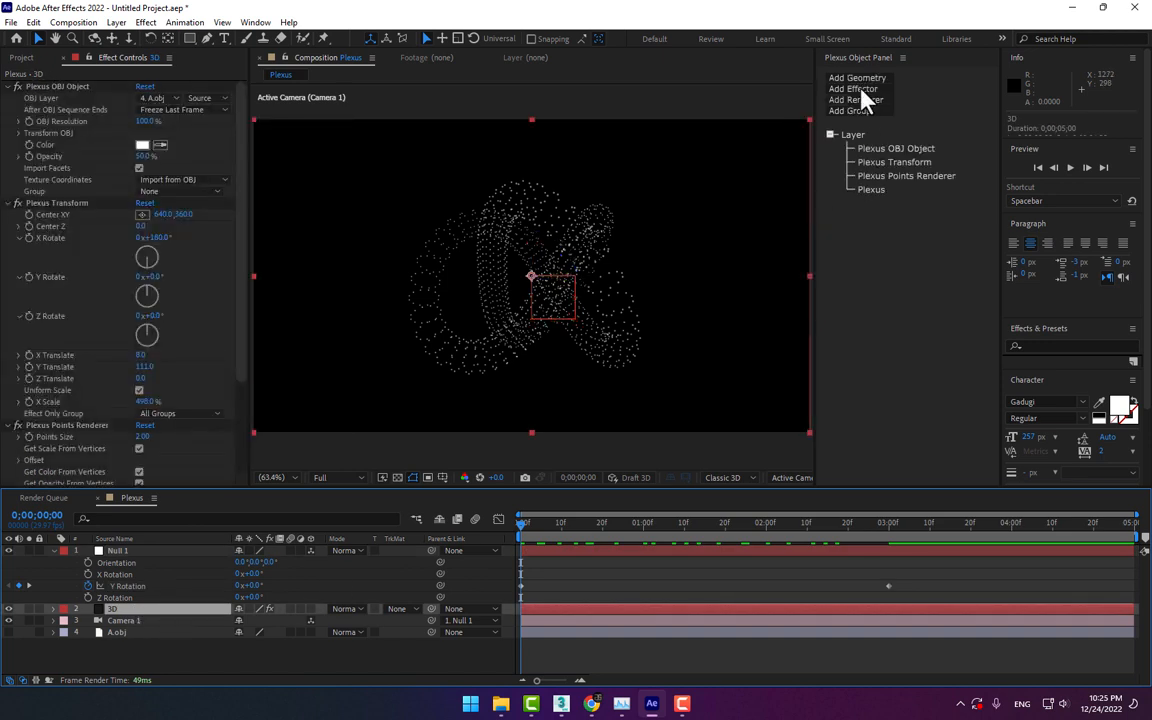
pyautogui.click(858, 100)
pyautogui.click(858, 125)
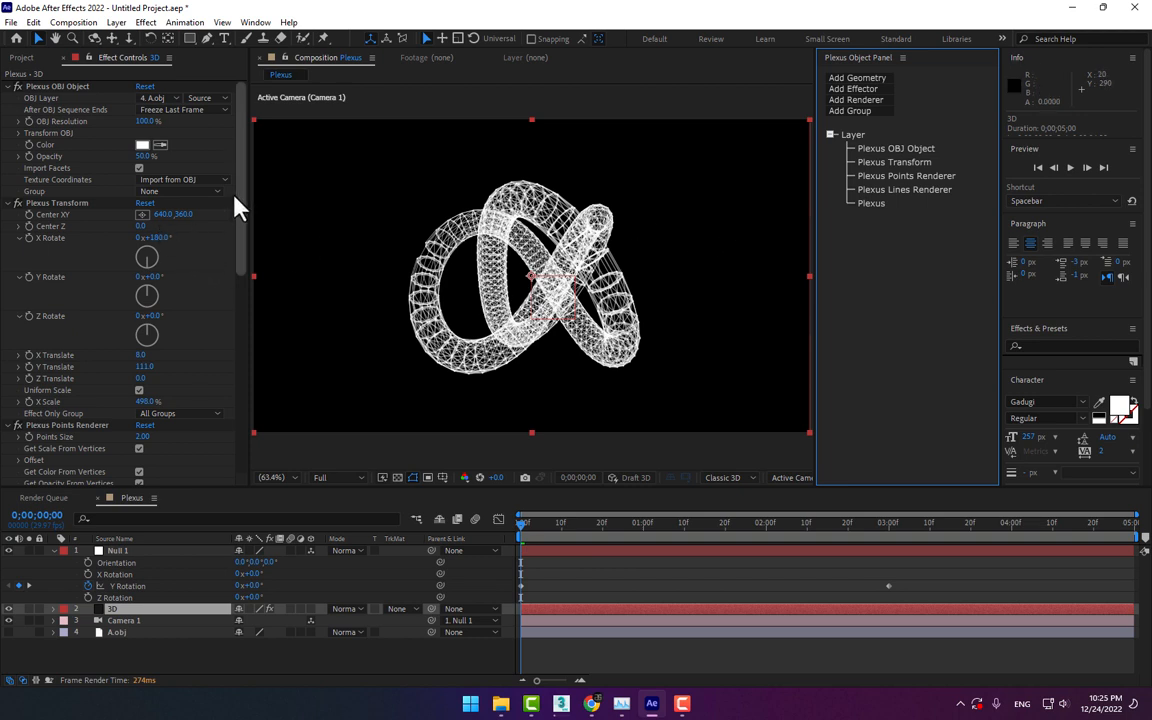
# Set the Line Thickness of the Plexus Lines Renderer to 0.3
pyautogui.scroll(-5, 230, 240)
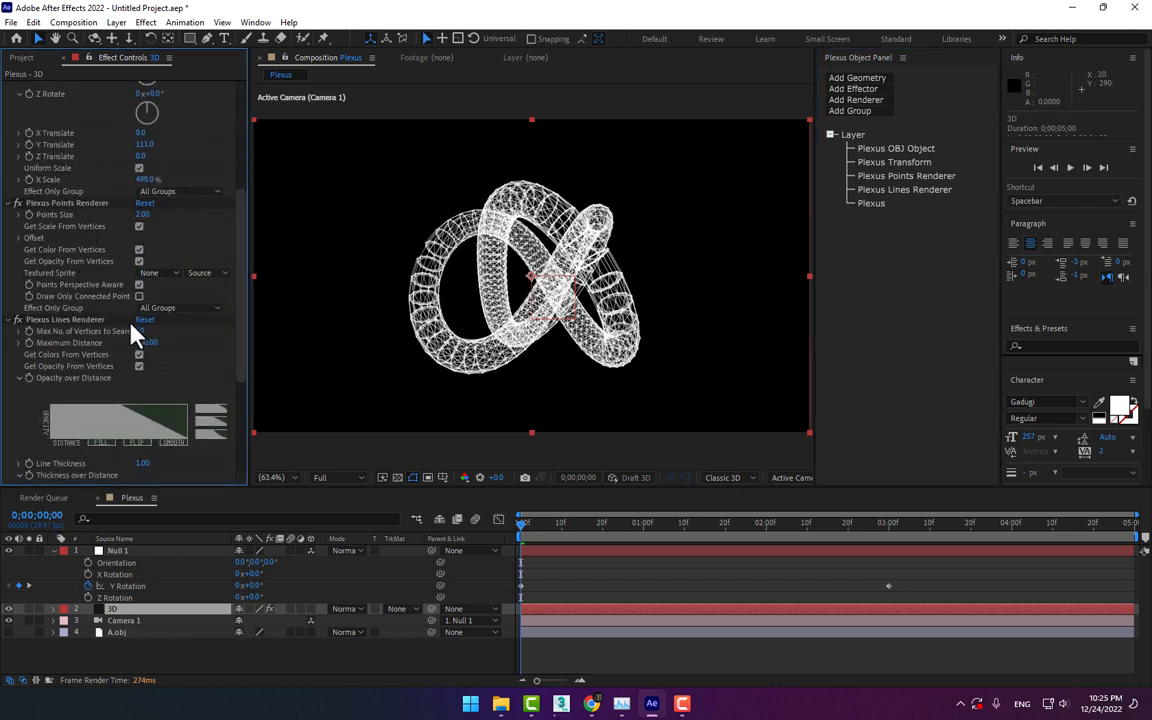
pyautogui.click(142, 463)
pyautogui.write('0.3')
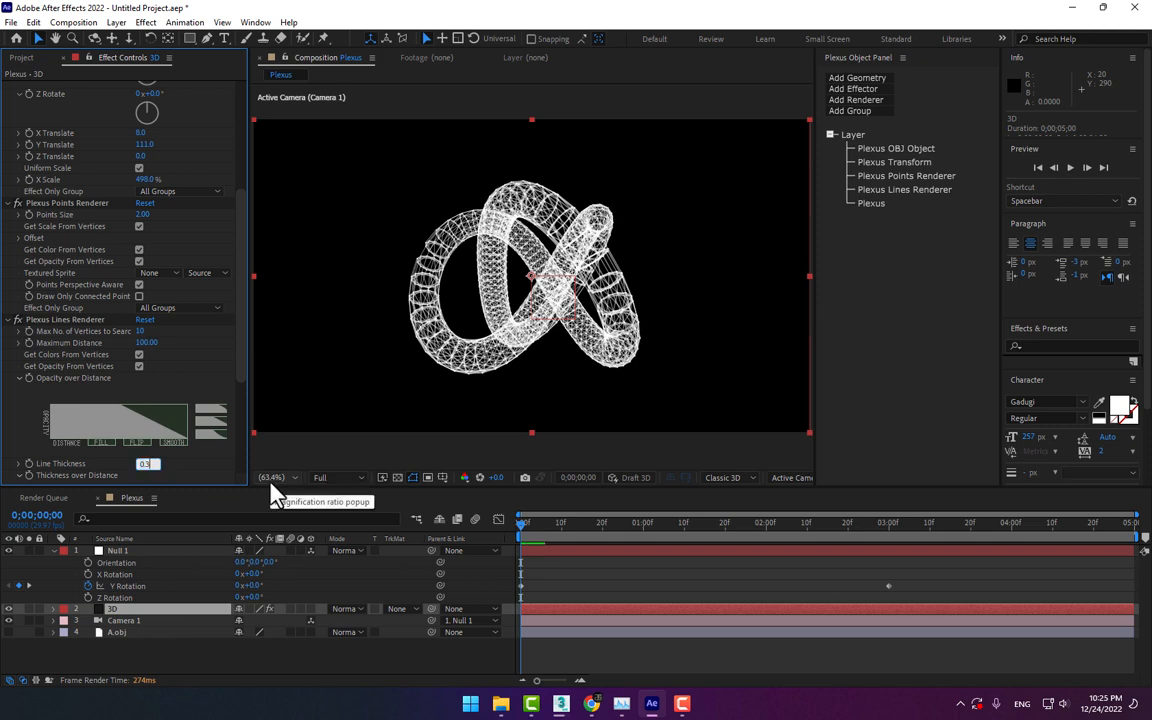
pyautogui.press('Return')
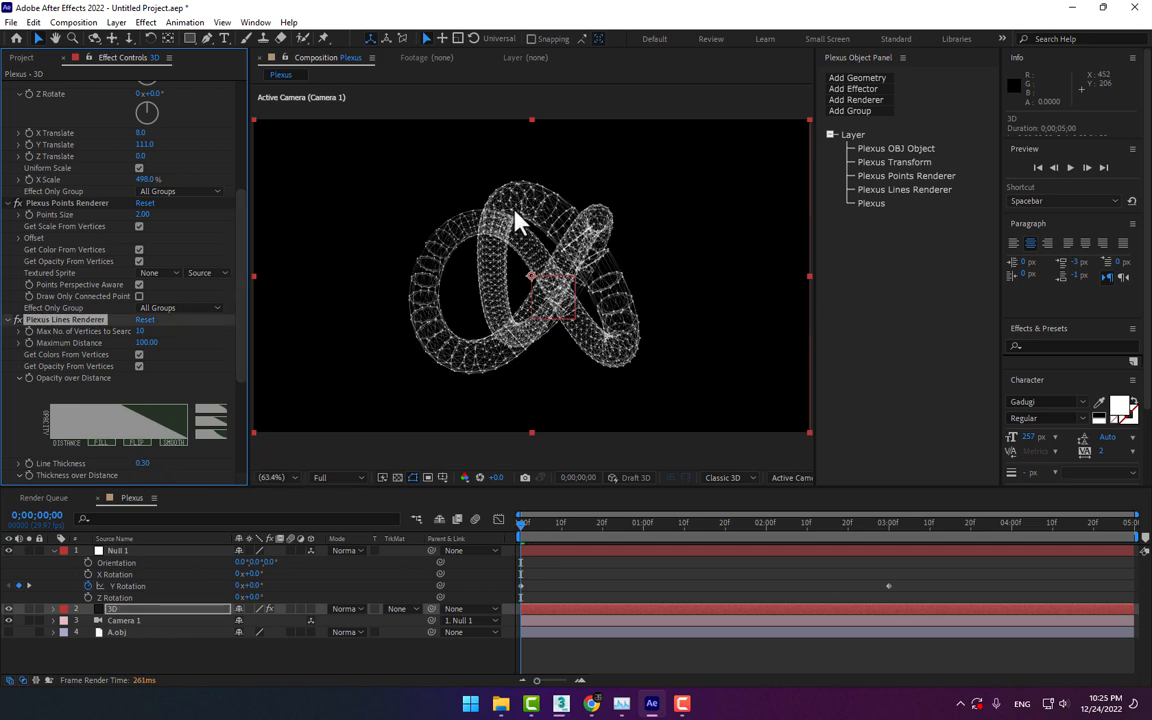
pyautogui.click(882, 87)
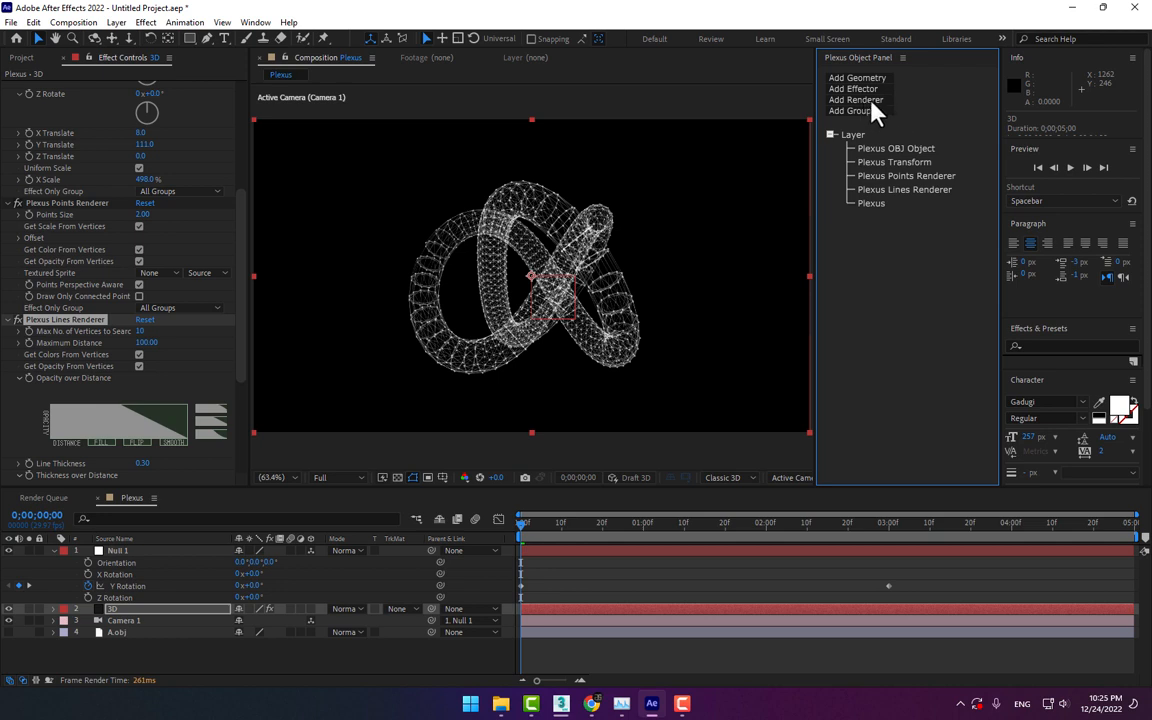
pyautogui.click(872, 101)
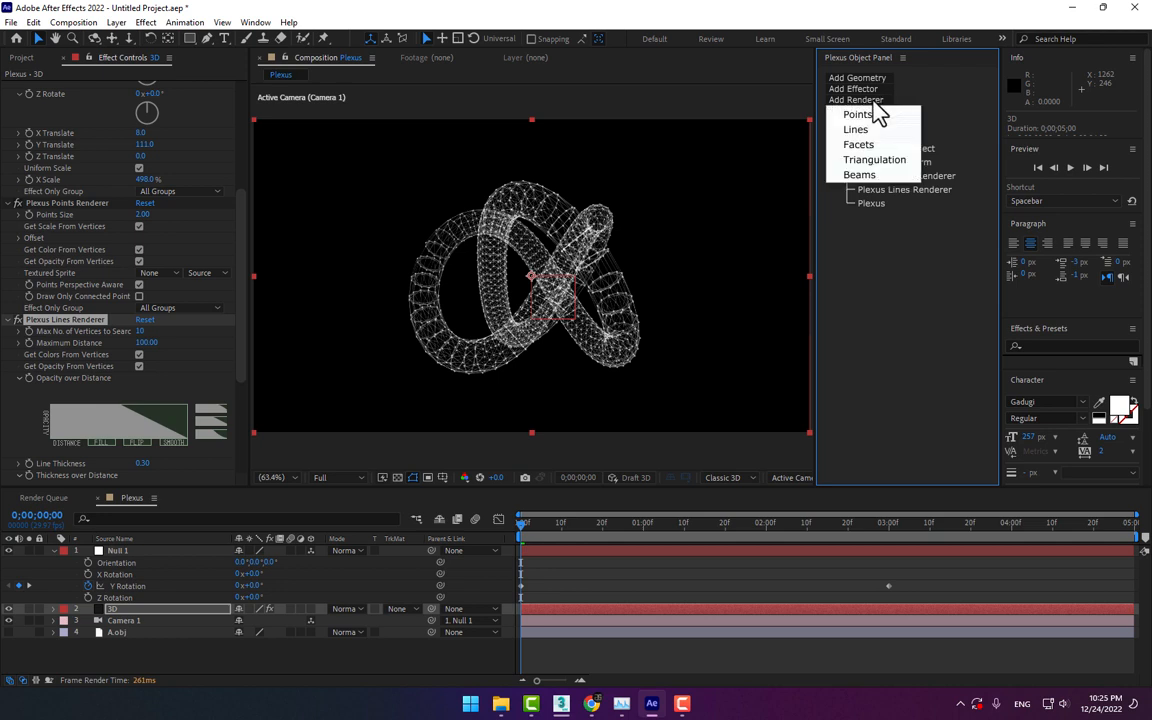
pyautogui.click(878, 132)
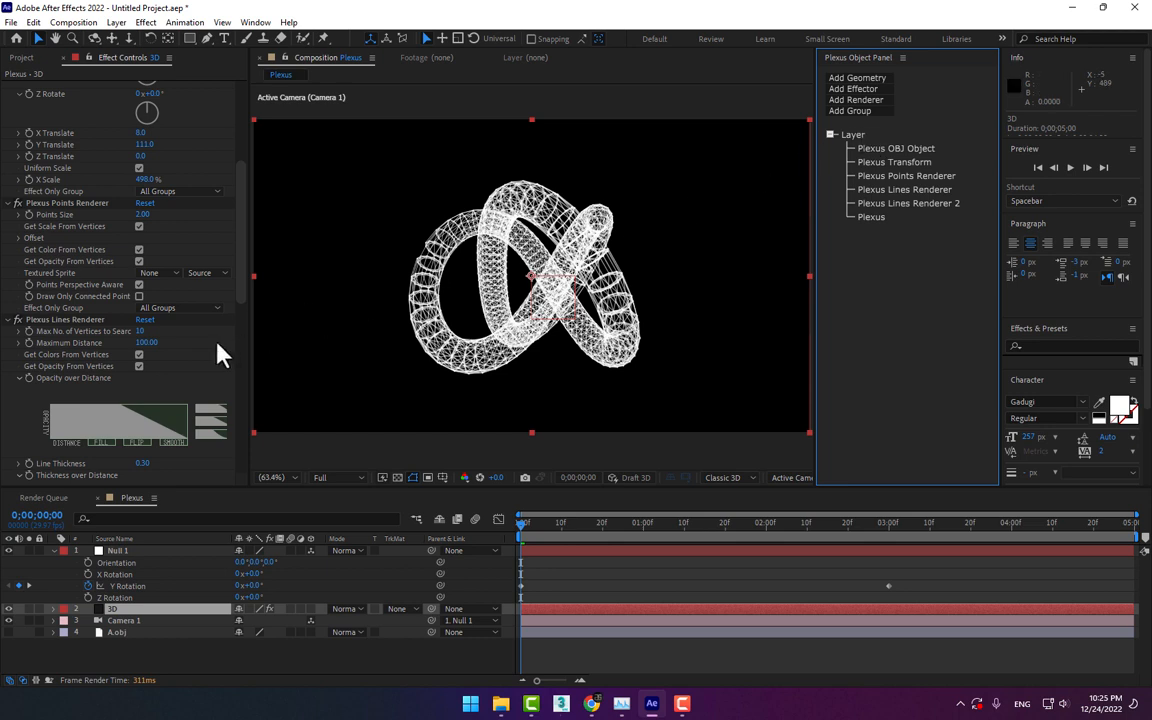
pyautogui.scroll(-4, 205, 357)
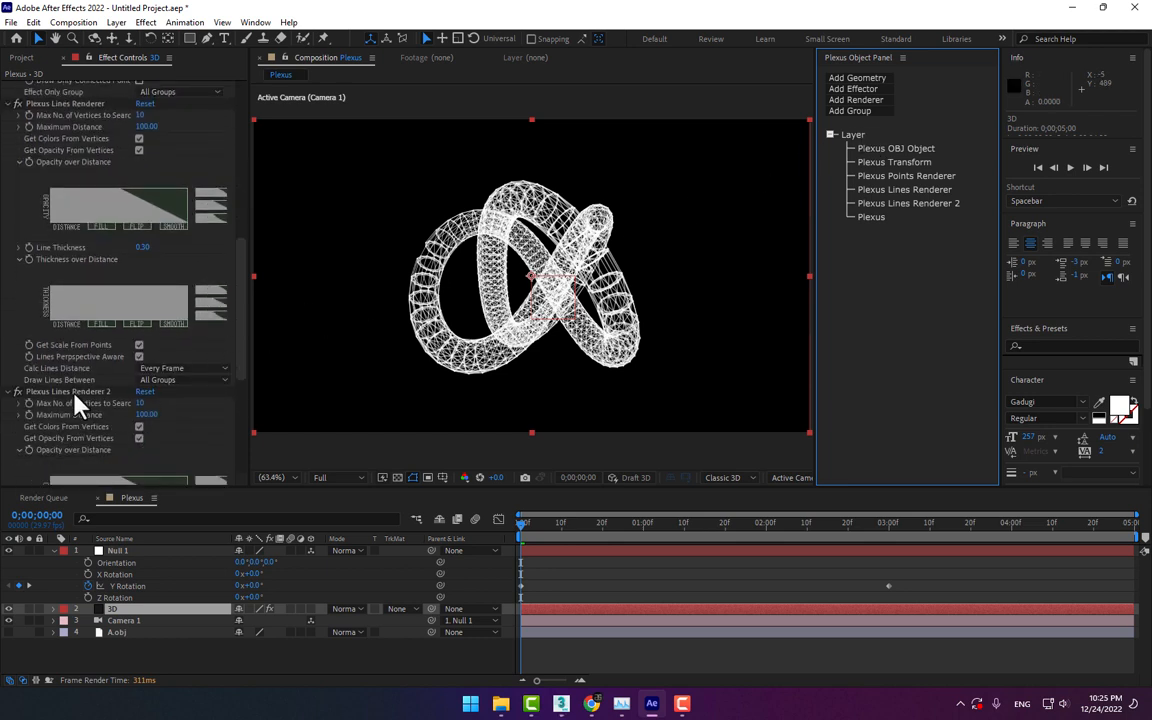
pyautogui.press('Delete')
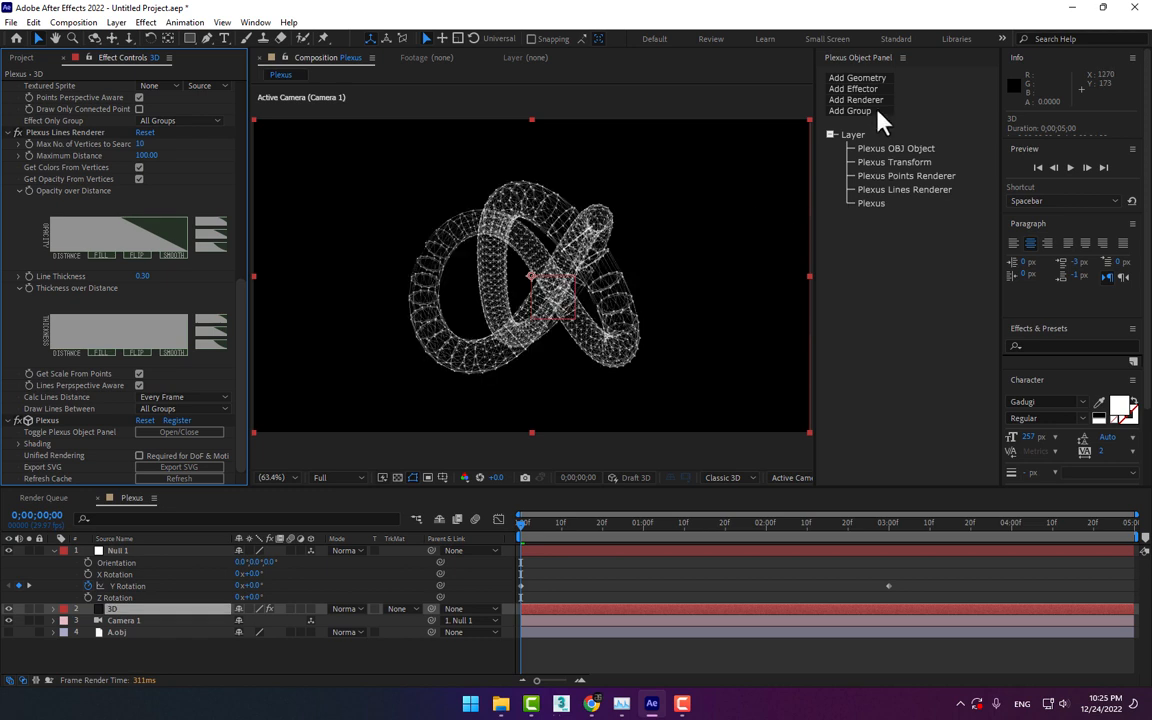
# Add a Triangulation renderer and a Noise effector to the Plexus effect on the 3D layer
pyautogui.click(871, 100)
pyautogui.click(869, 157)
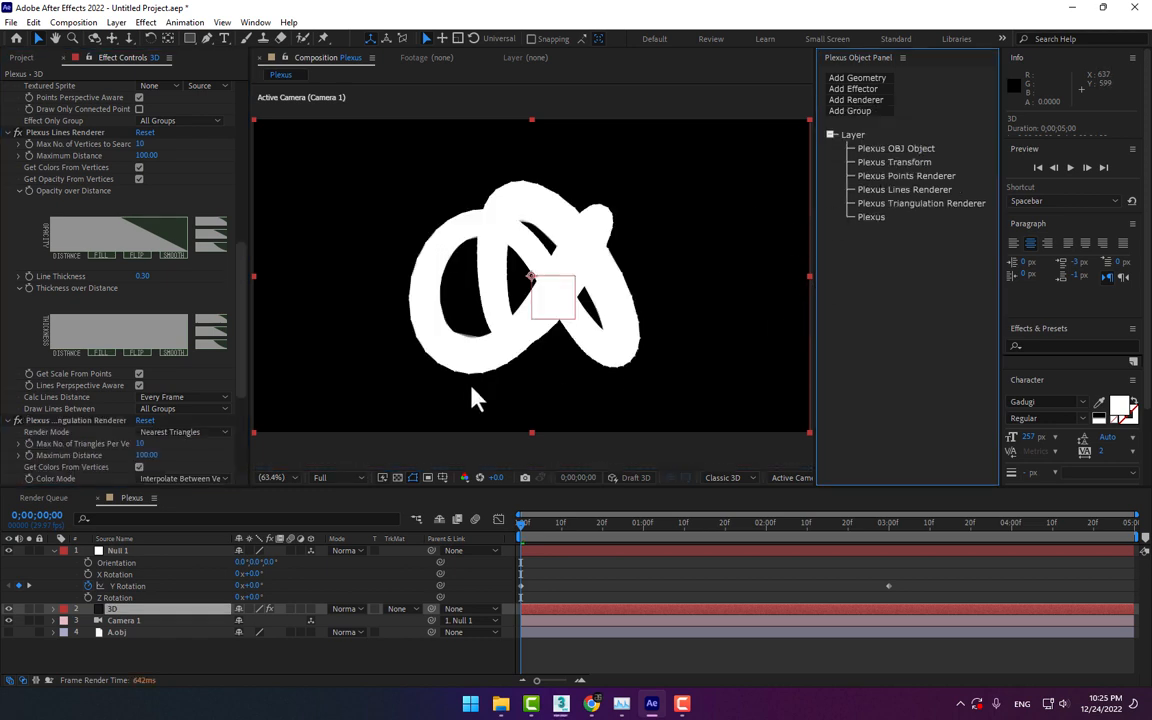
pyautogui.click(861, 92)
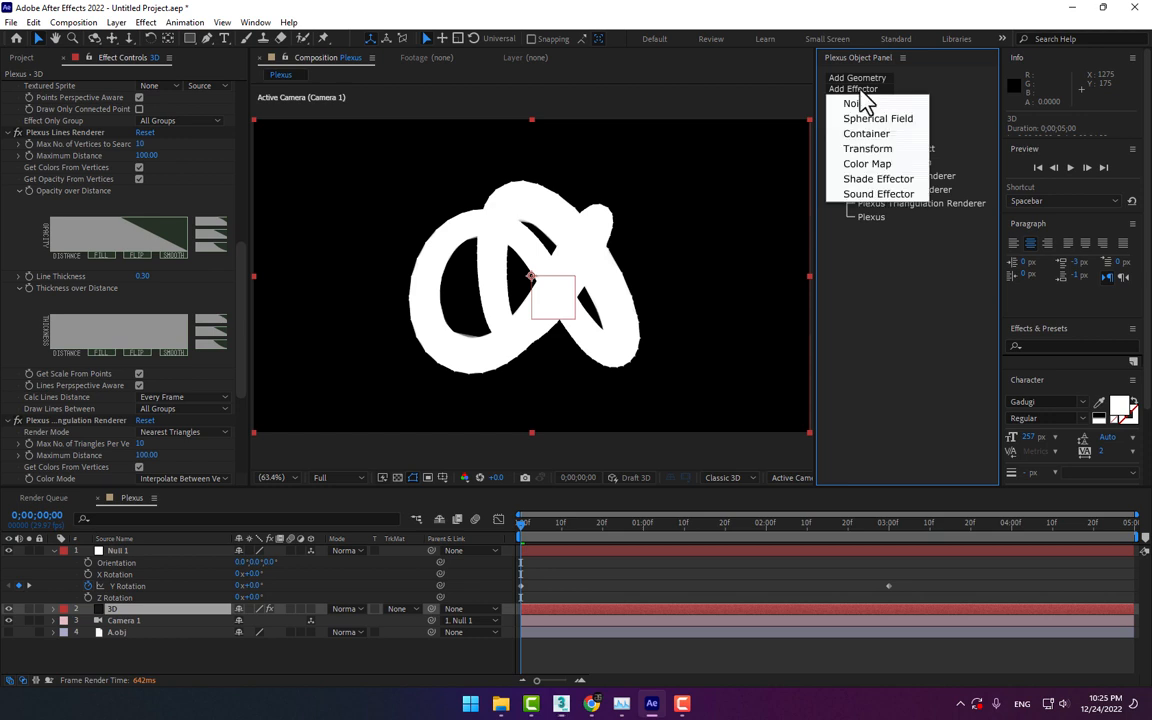
pyautogui.click(868, 108)
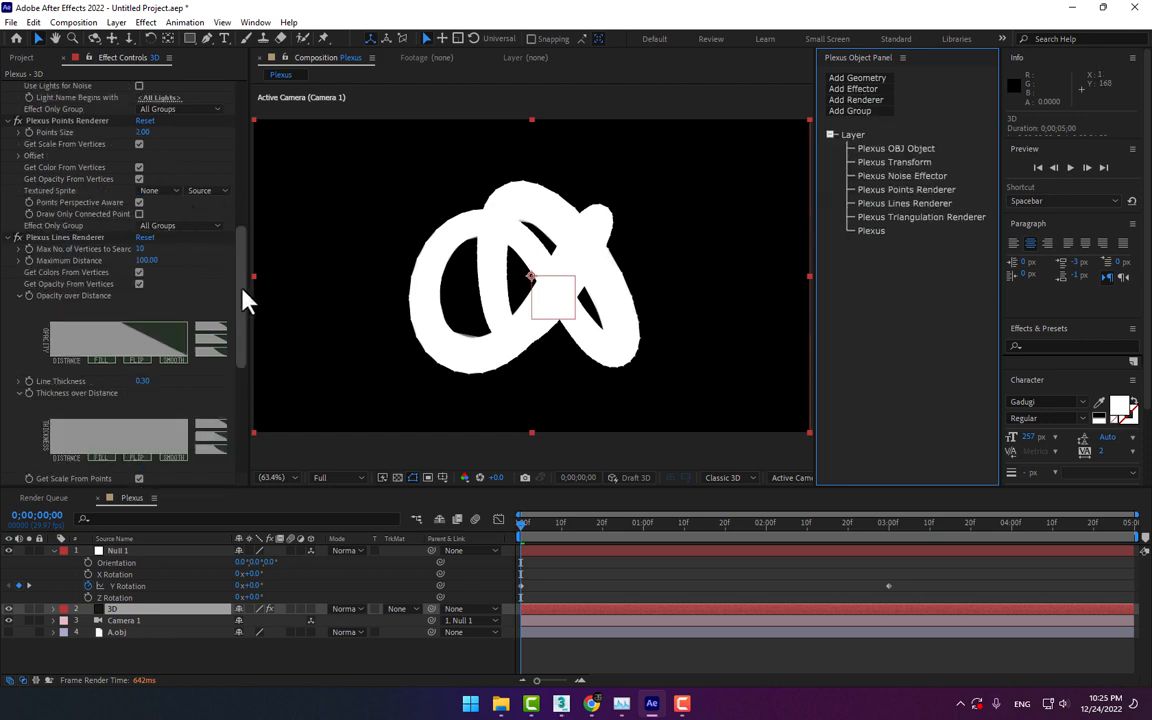
# Raise the Noise Amplitude of the Plexus Noise Effector to about 3632 to scatter the knot's vertices
pyautogui.moveTo(244, 300); pyautogui.dragTo(245, 191)
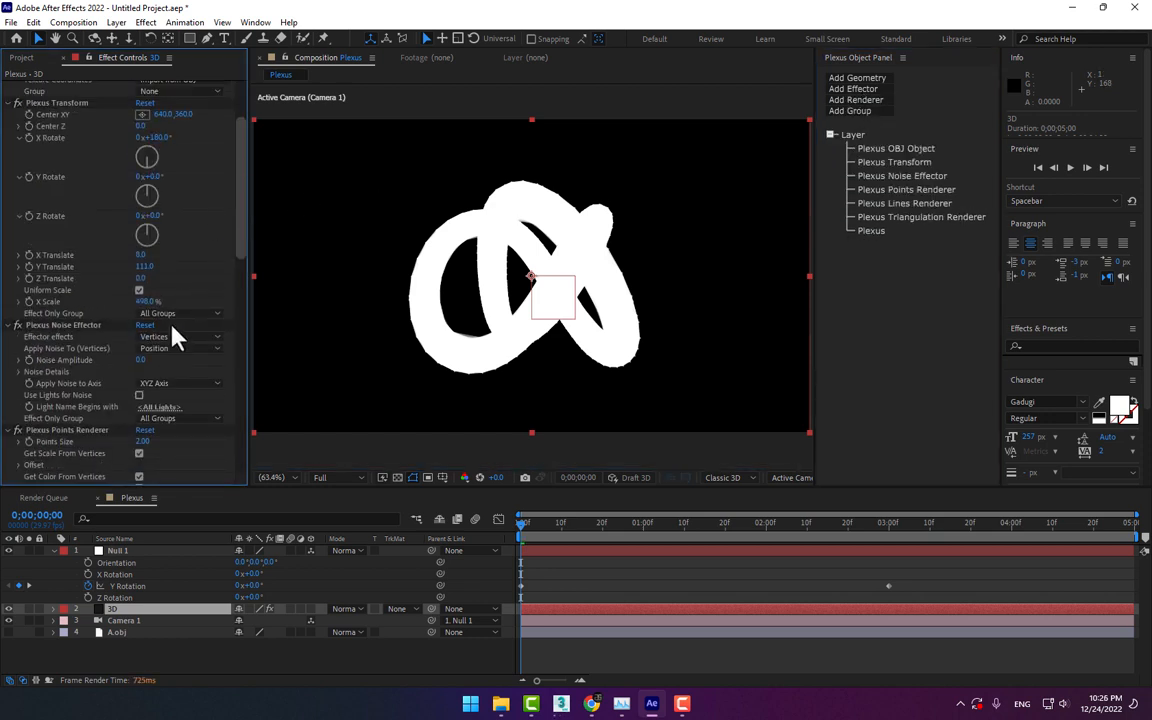
pyautogui.moveTo(143, 361); pyautogui.dragTo(1150, 190)
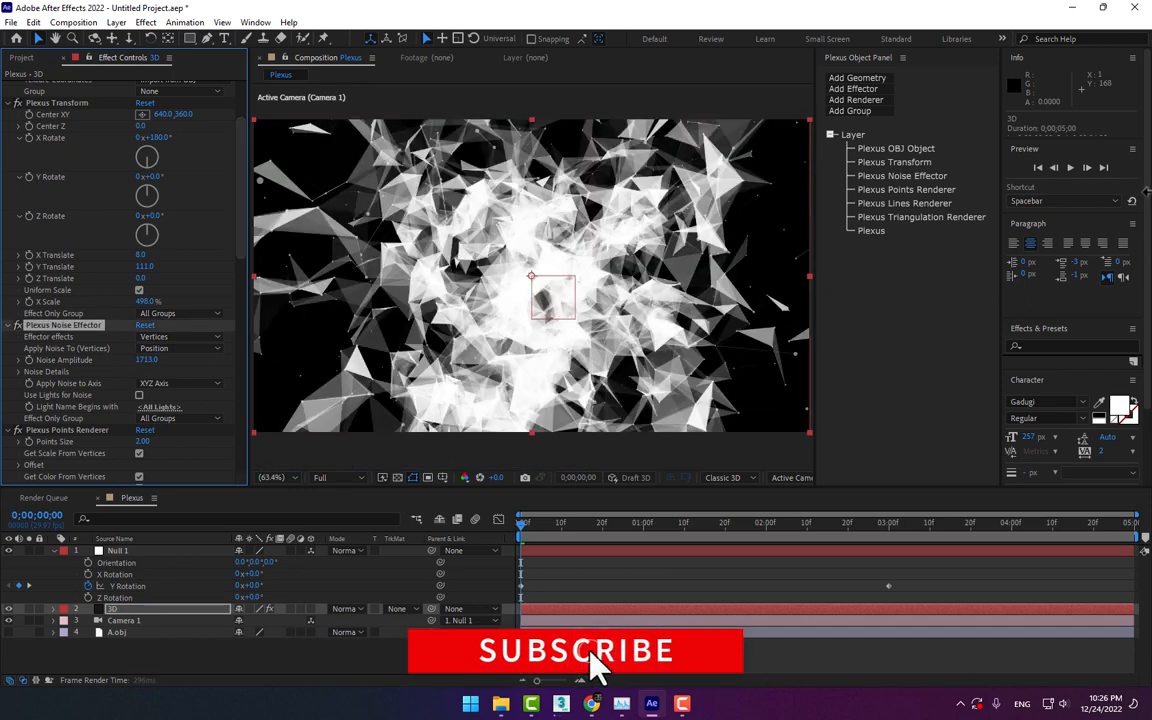
pyautogui.moveTo(145, 360); pyautogui.dragTo(1144, 28)
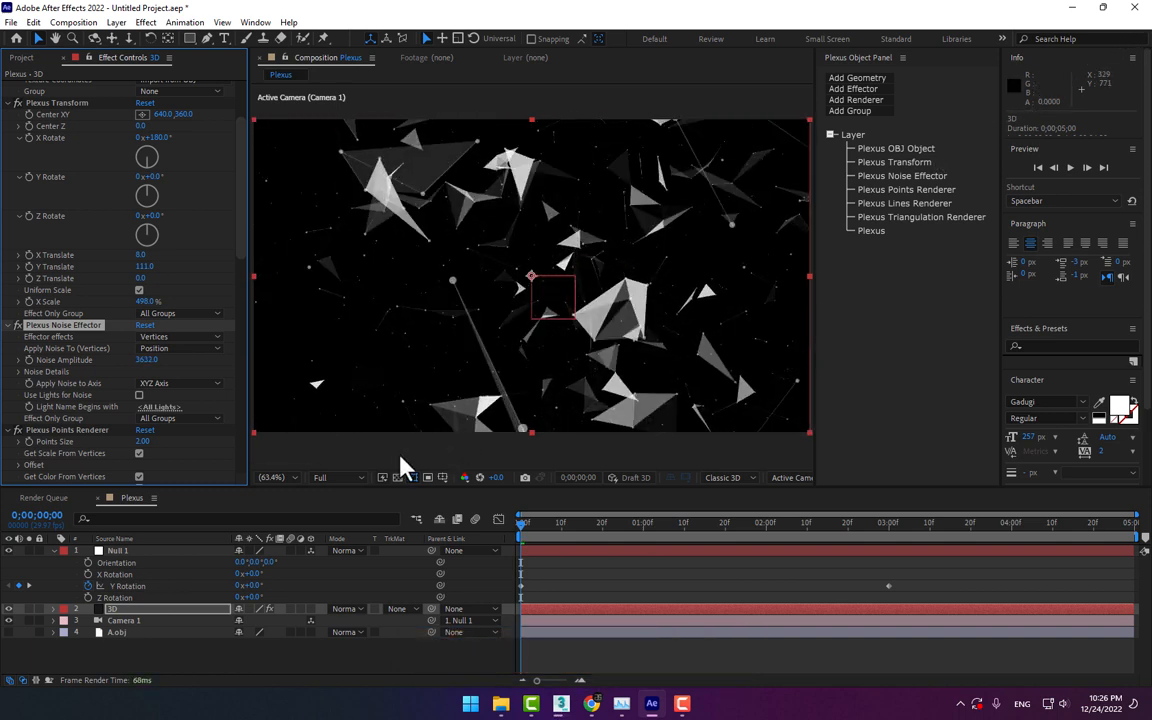
# Create a new 1280 x 720 composition named Light with a 5-second duration
pyautogui.click(247, 662)
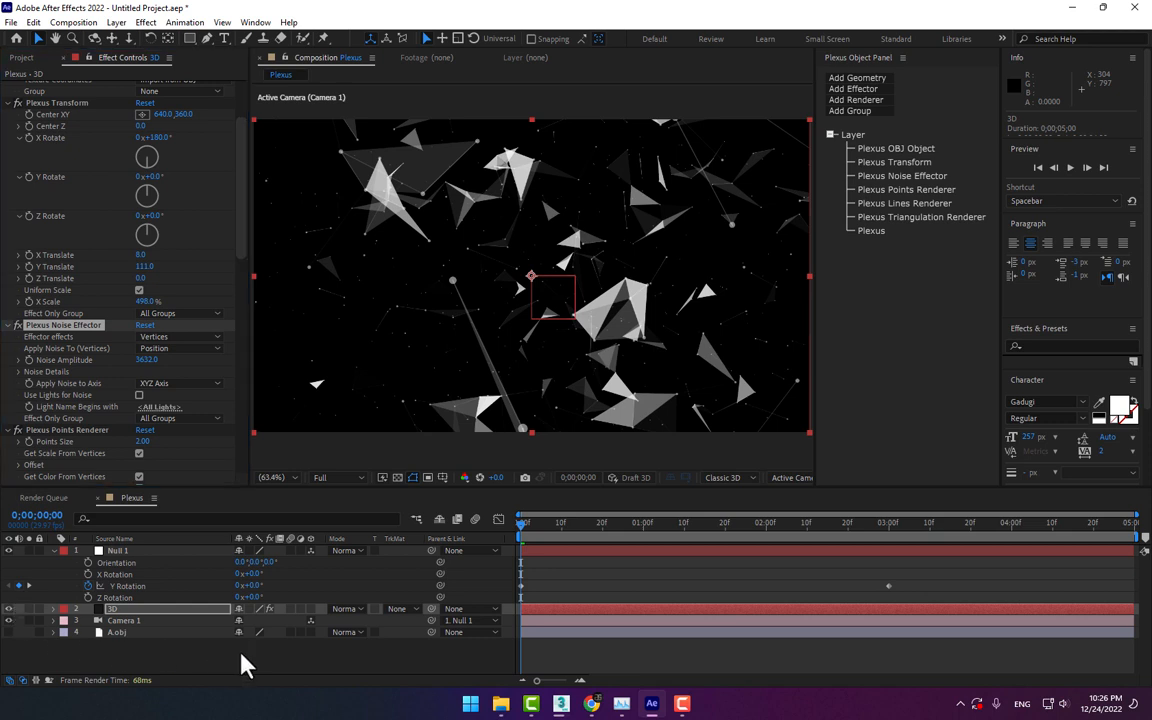
pyautogui.rightClick(244, 653)
pyautogui.click(226, 674)
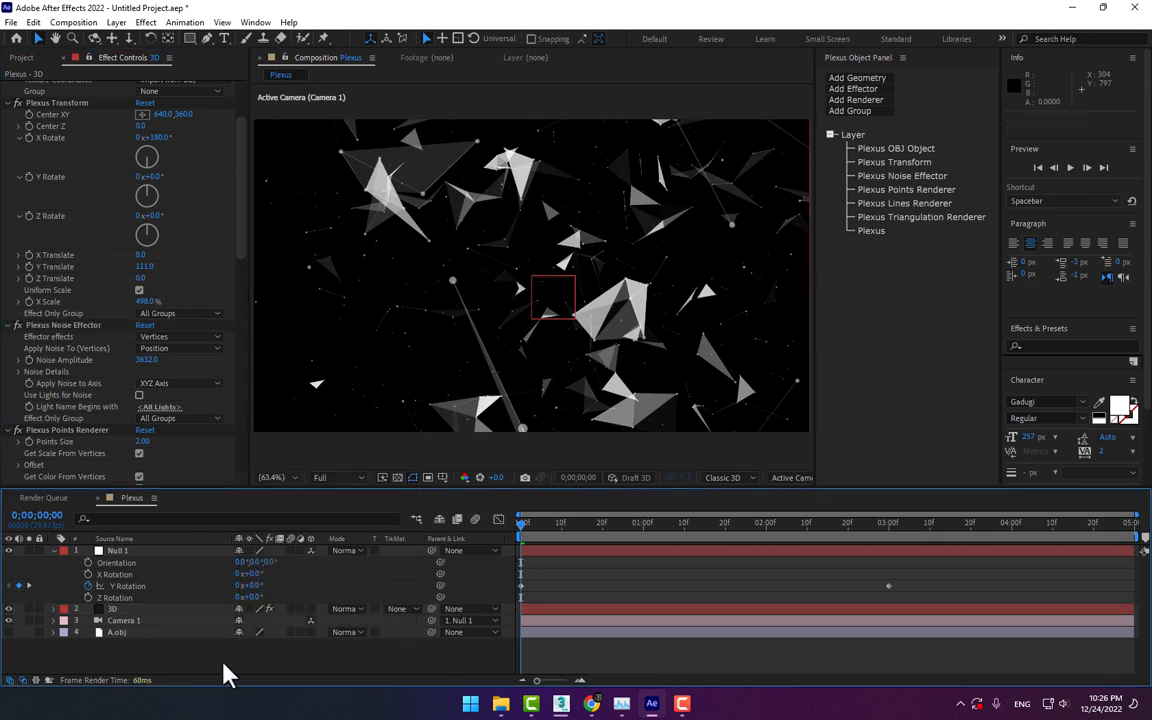
pyautogui.hotkey('ctrl', 'k')
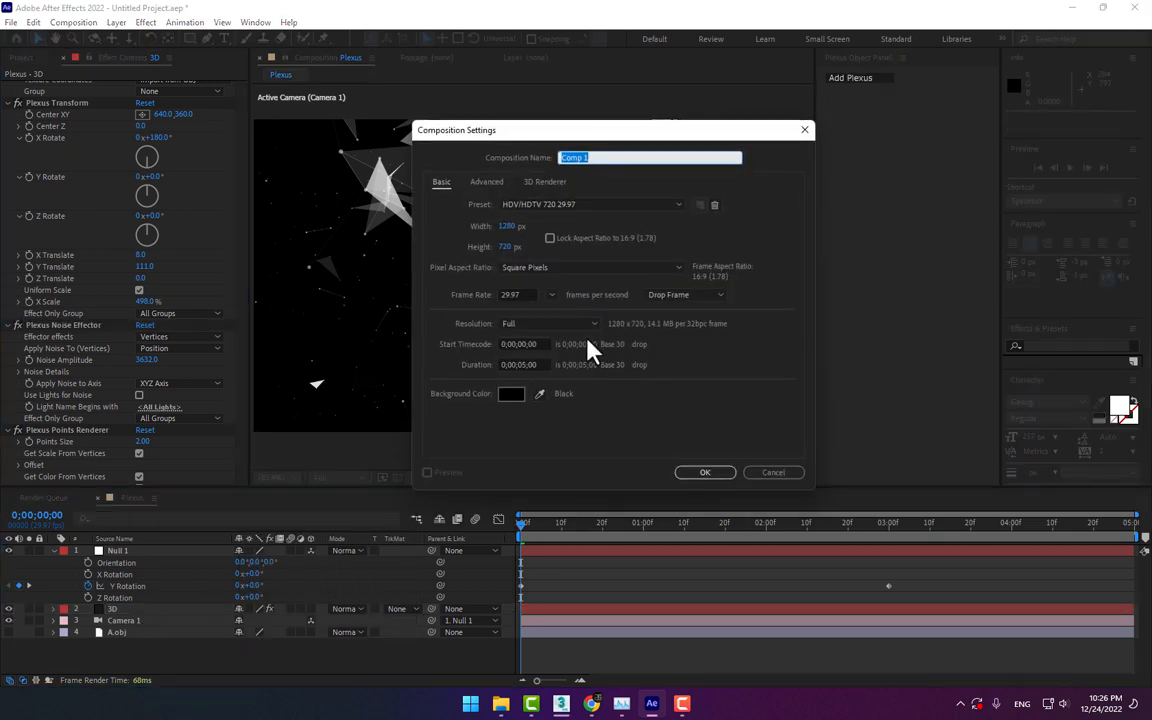
pyautogui.write('Light')
pyautogui.press('Return')
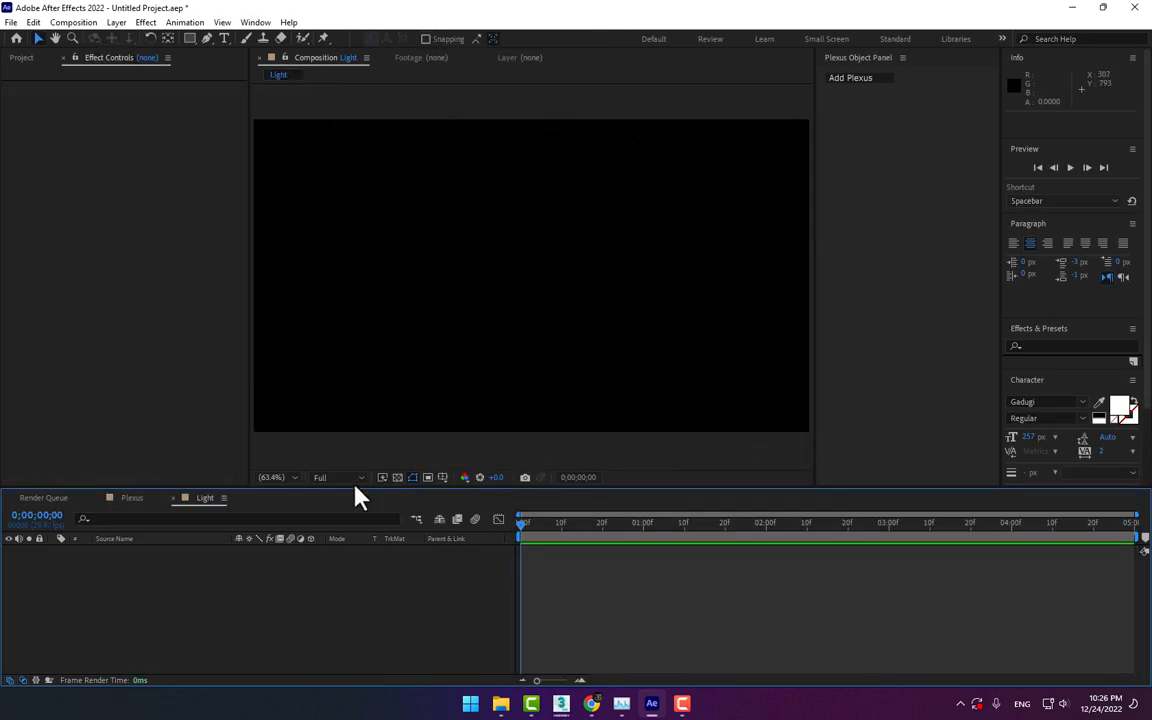
# Add a Point light to the Light composition with its color set to white (FFFFFF)
pyautogui.rightClick(248, 456)
pyautogui.moveTo(300, 468)
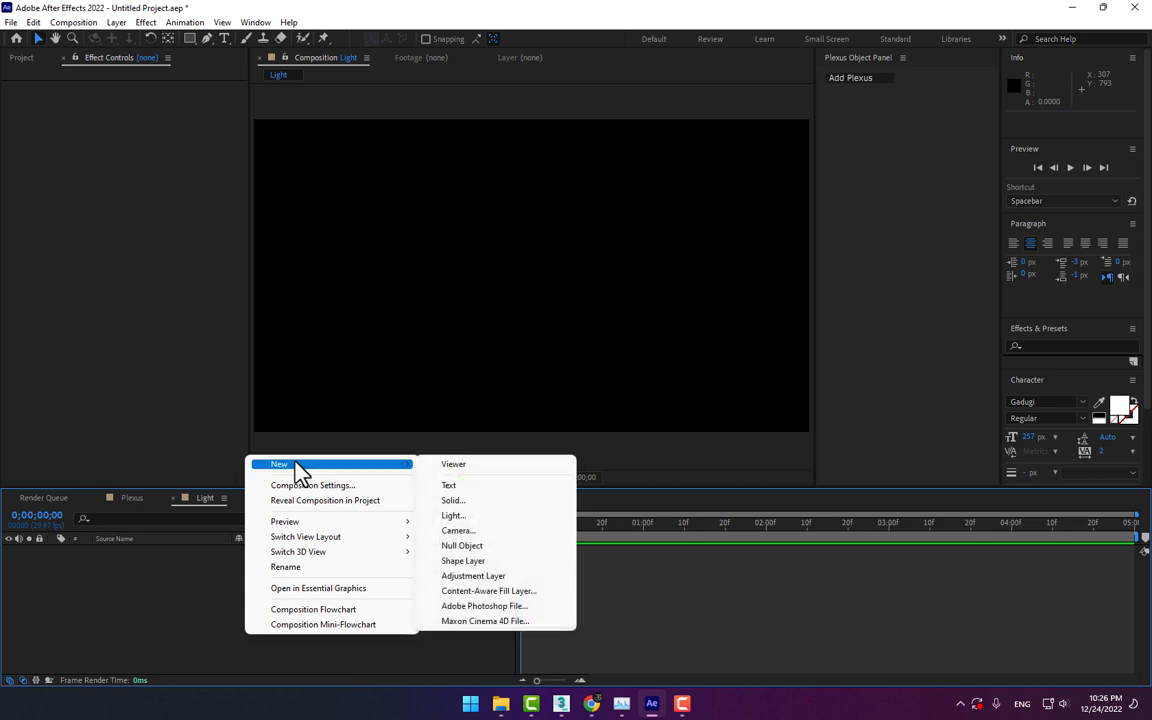
pyautogui.click(484, 518)
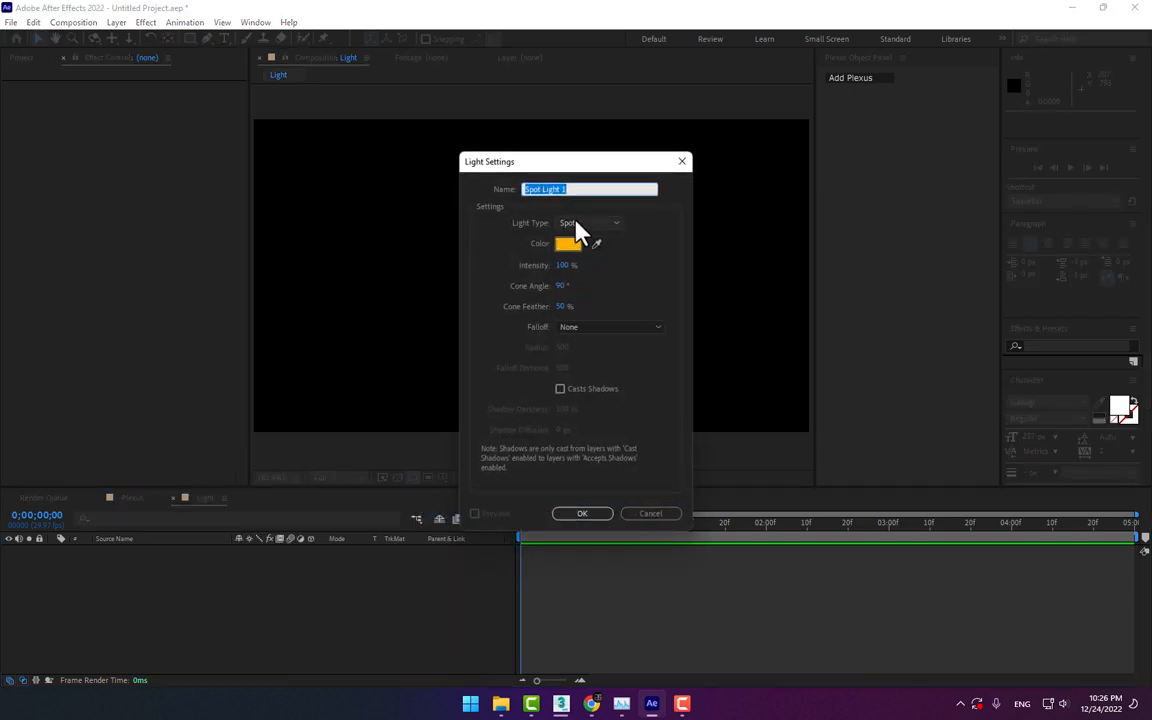
pyautogui.click(578, 224)
pyautogui.click(589, 267)
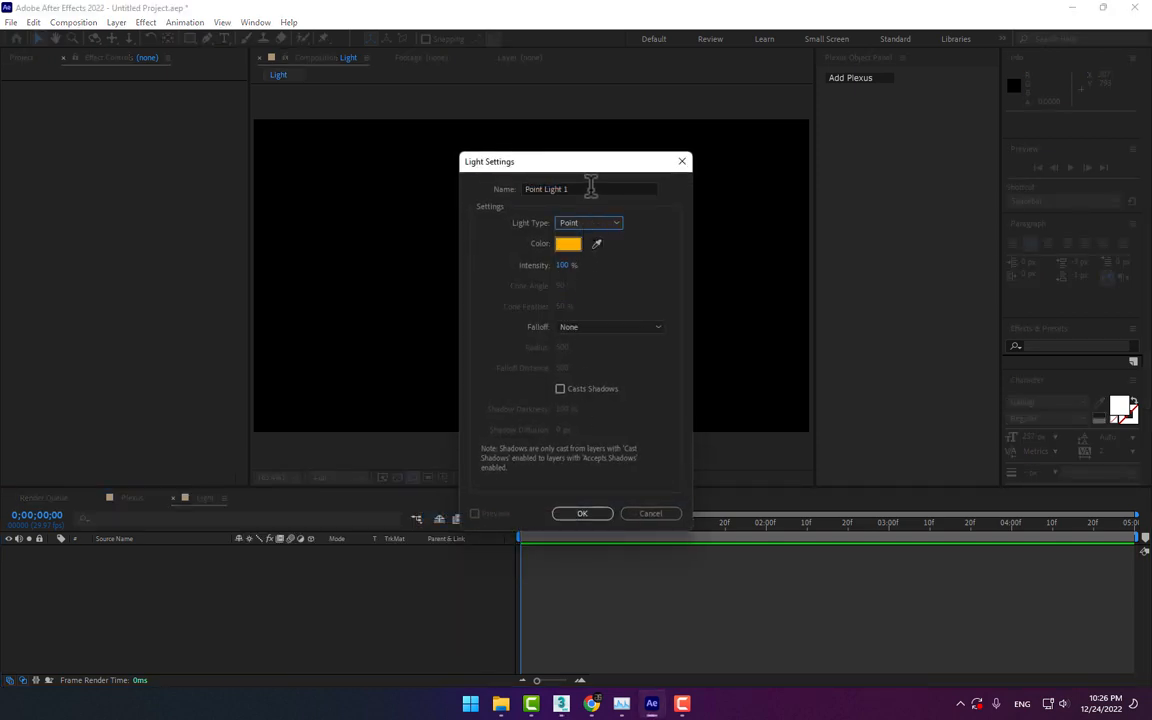
pyautogui.click(570, 246)
pyautogui.moveTo(640, 411); pyautogui.dragTo(643, 368)
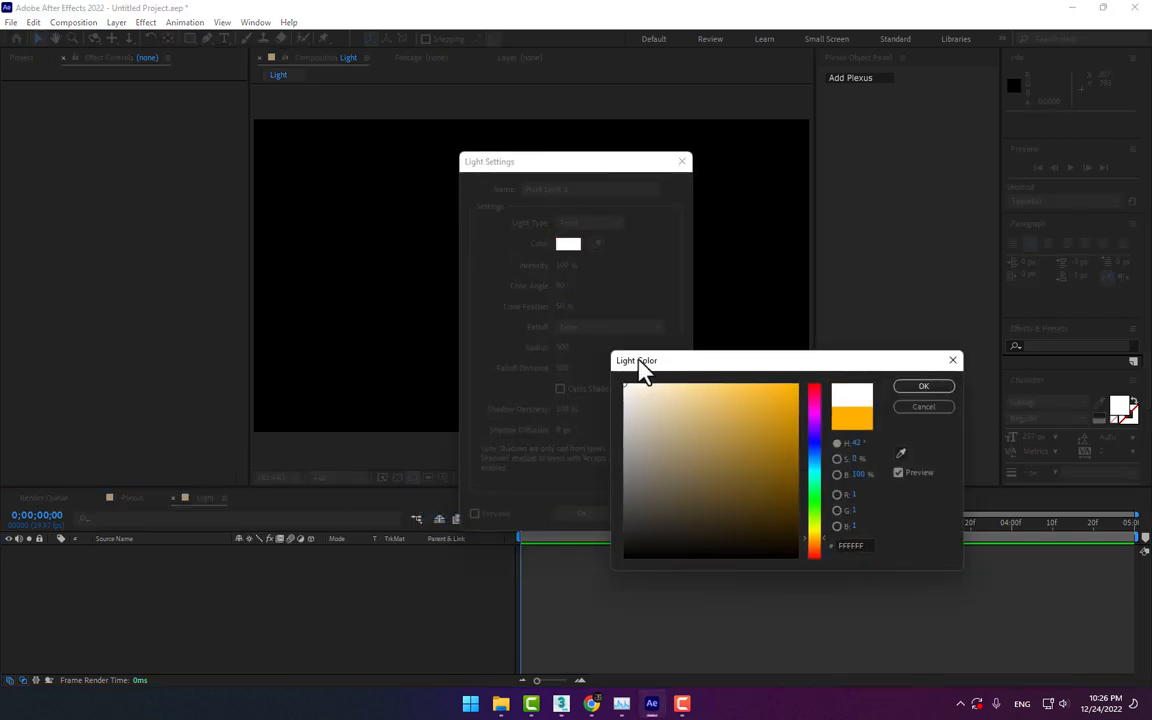
pyautogui.click(922, 388)
pyautogui.click(572, 513)
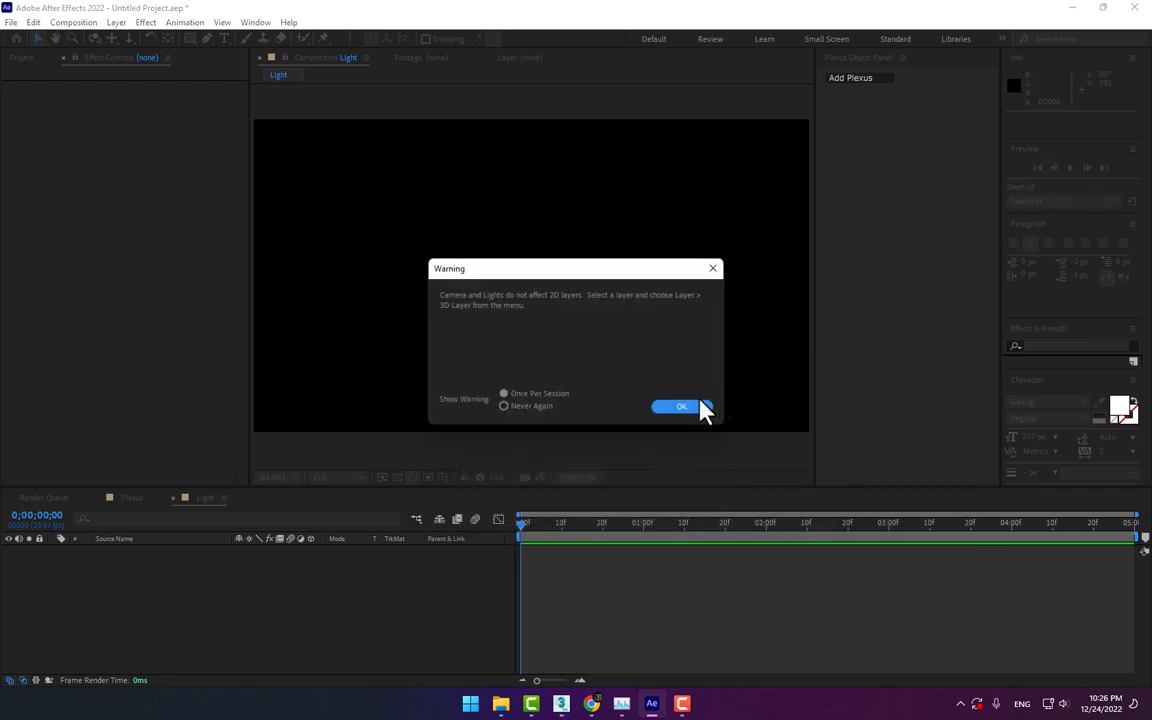
pyautogui.click(700, 410)
# Create a solid layer named Plexus at 1280 x 720 in the Light composition
pyautogui.rightClick(257, 632)
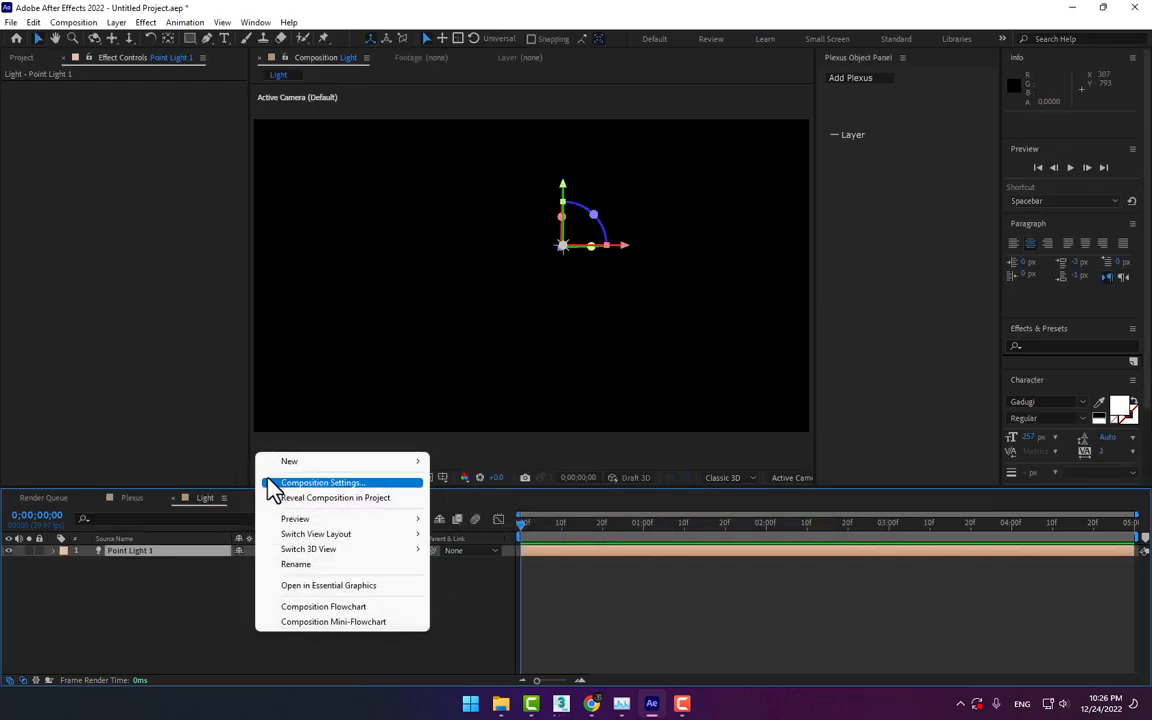
pyautogui.moveTo(292, 463)
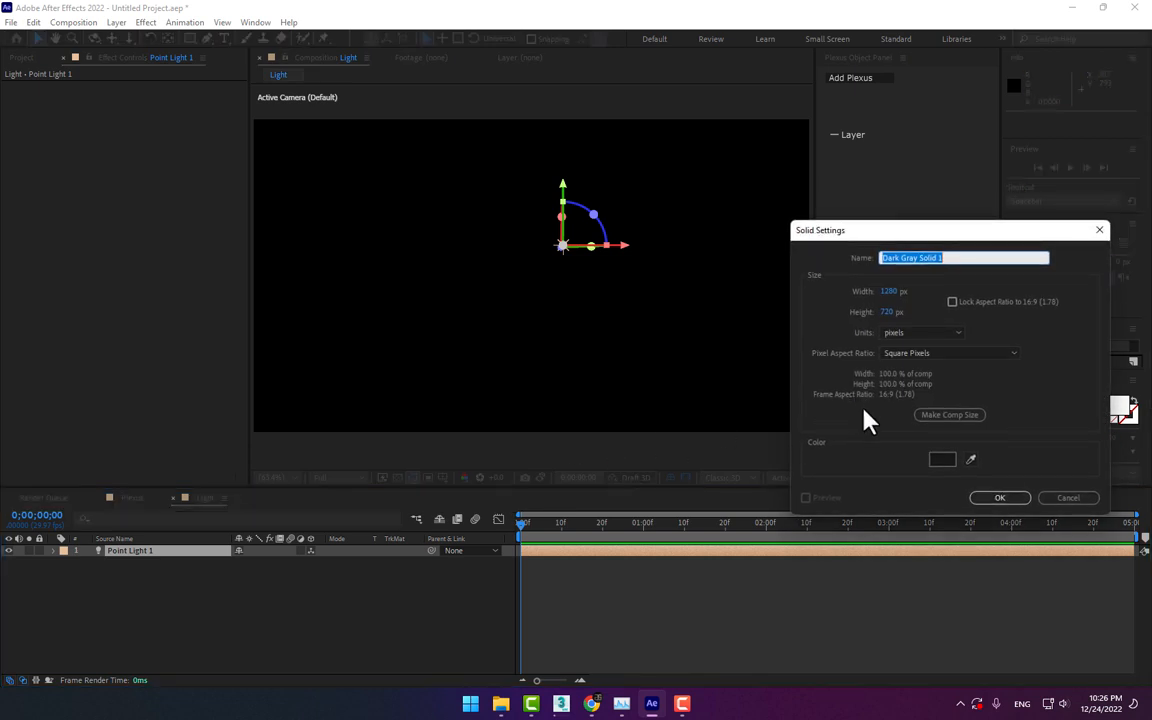
pyautogui.write('Plexus')
pyautogui.press('Return')
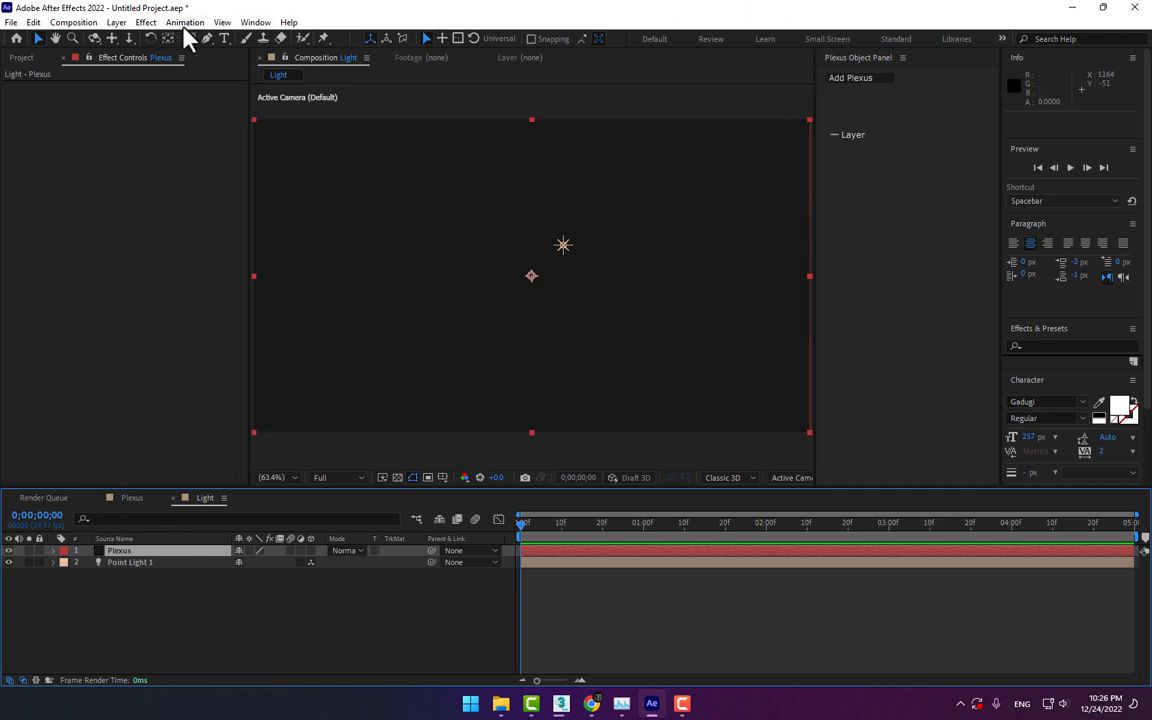
# Apply the Rowbyte Plexus effect to the Plexus solid and add a Layers geometry object to it
pyautogui.click(146, 23)
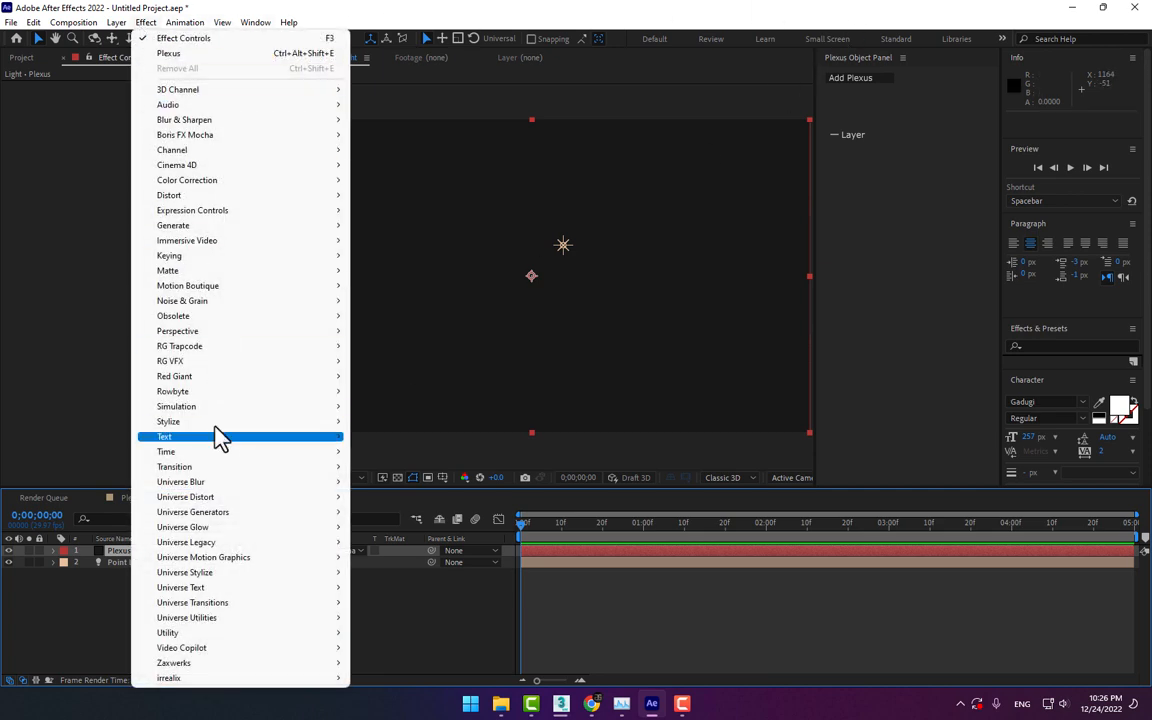
pyautogui.moveTo(217, 381)
pyautogui.moveTo(298, 396)
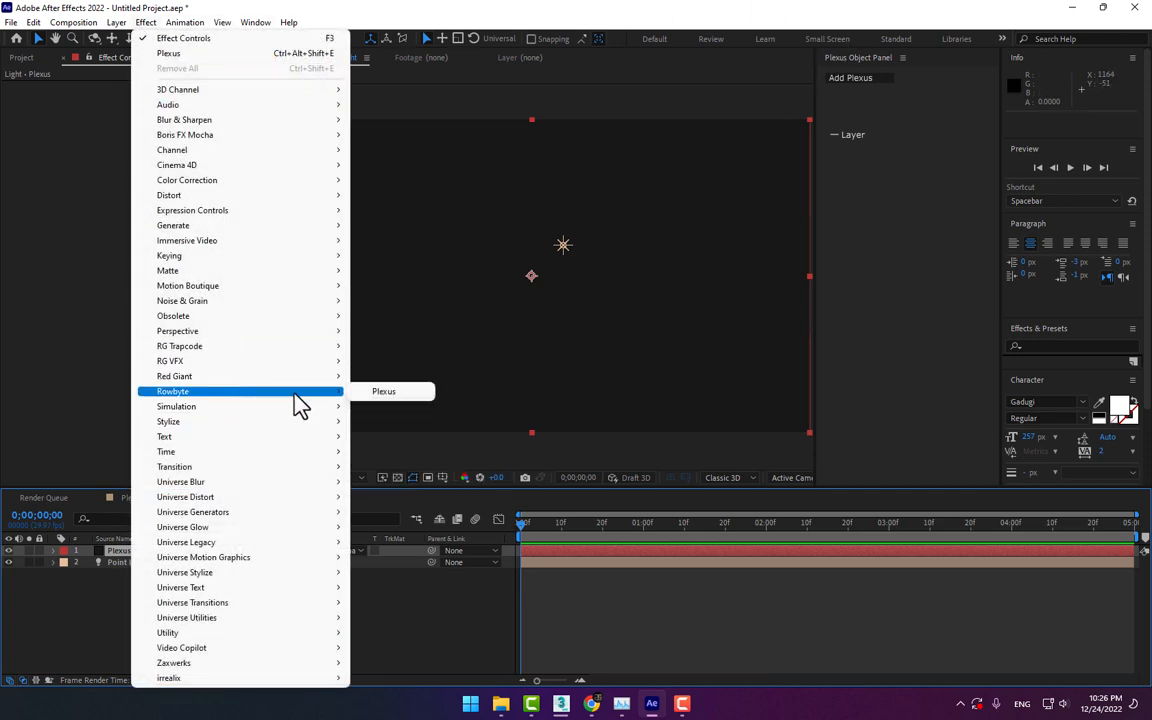
pyautogui.click(396, 392)
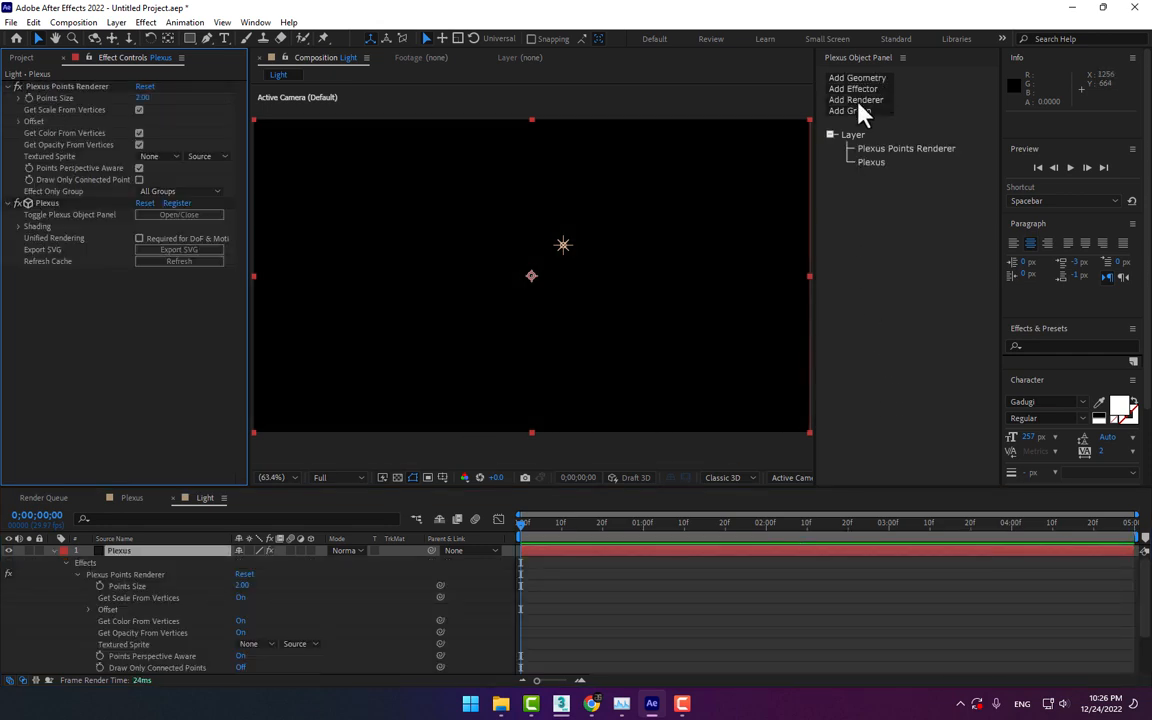
pyautogui.click(54, 551)
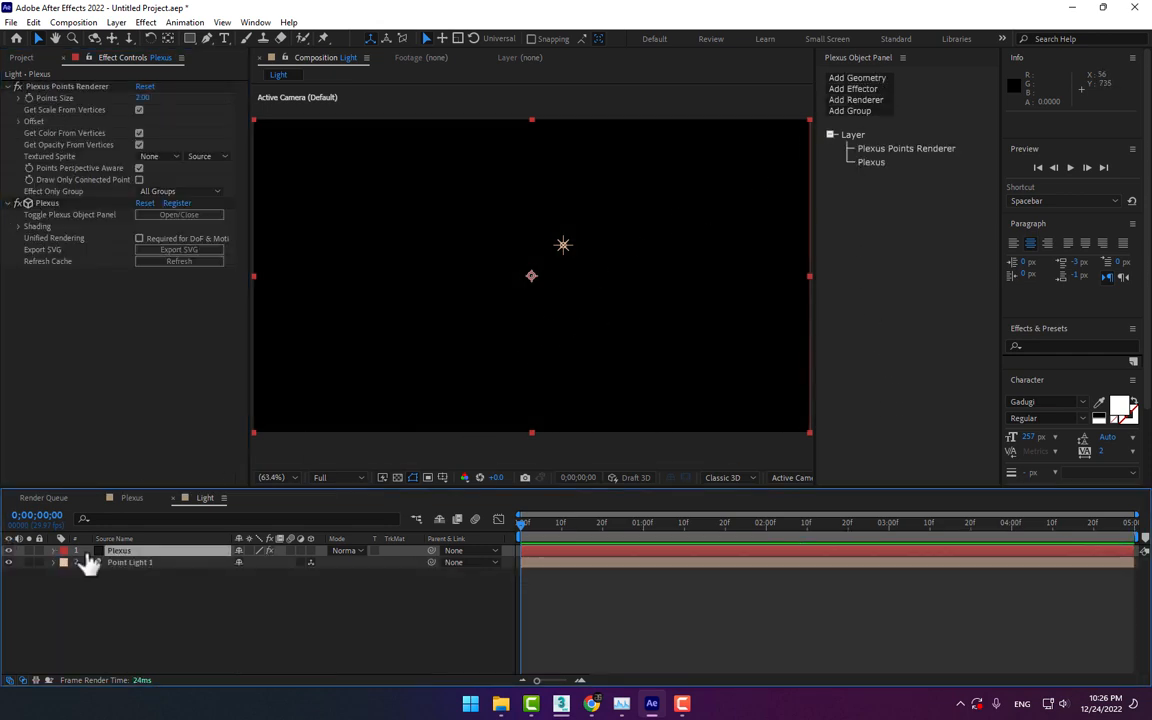
pyautogui.click(854, 77)
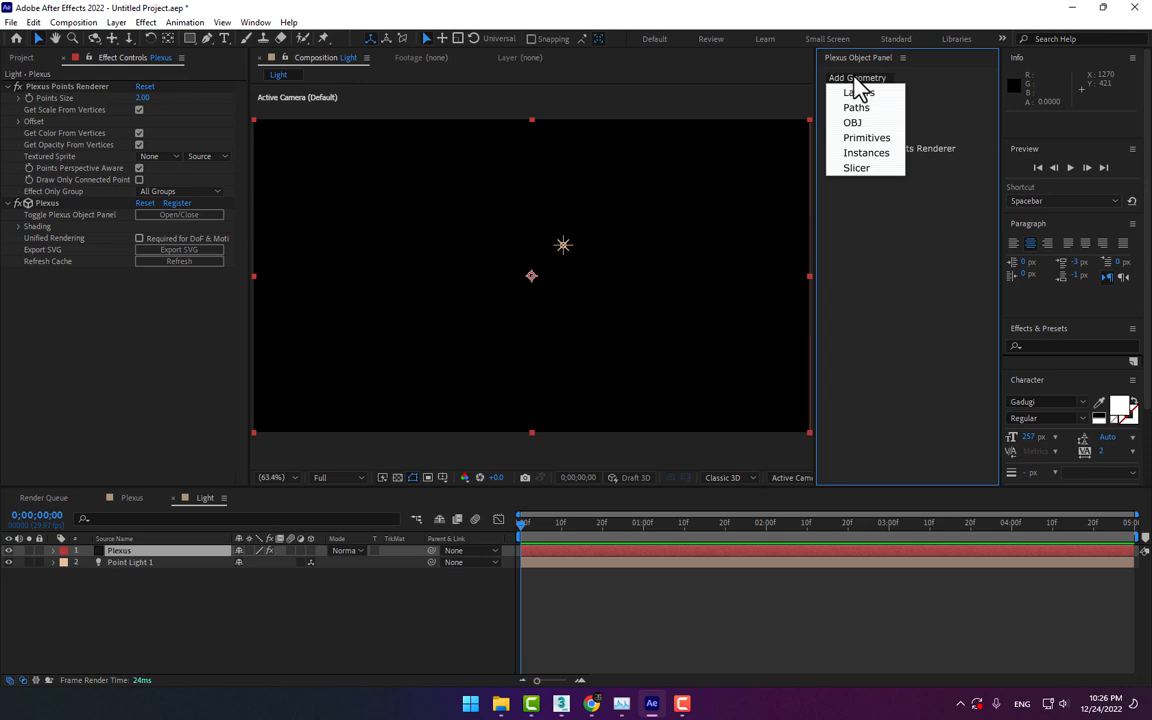
pyautogui.click(871, 93)
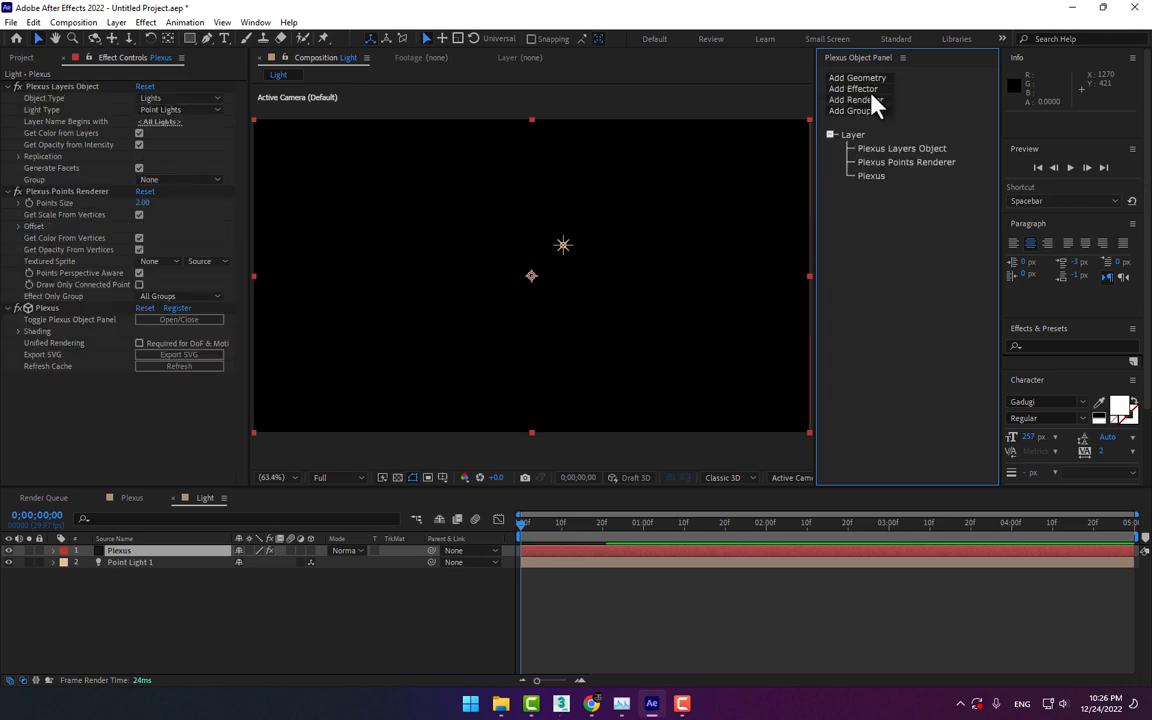
# Duplicate the point light and move the Plexus layer below both lights in the layer stack
pyautogui.click(567, 251)
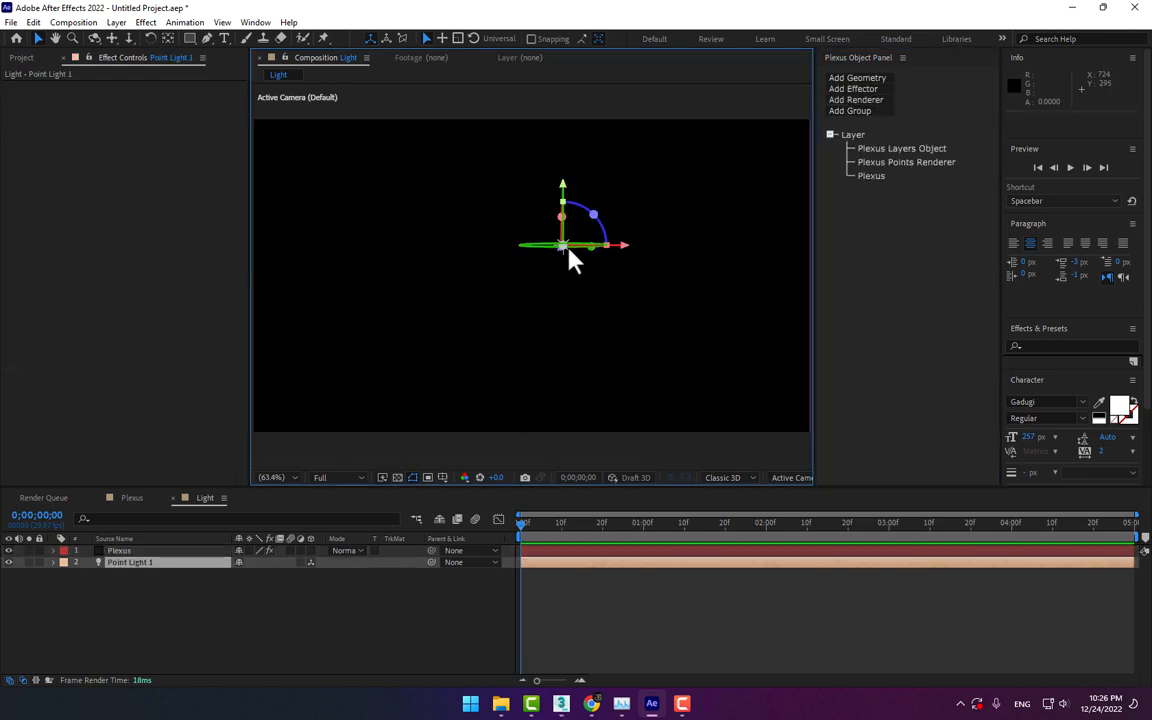
pyautogui.hotkey('ctrl', 'd')
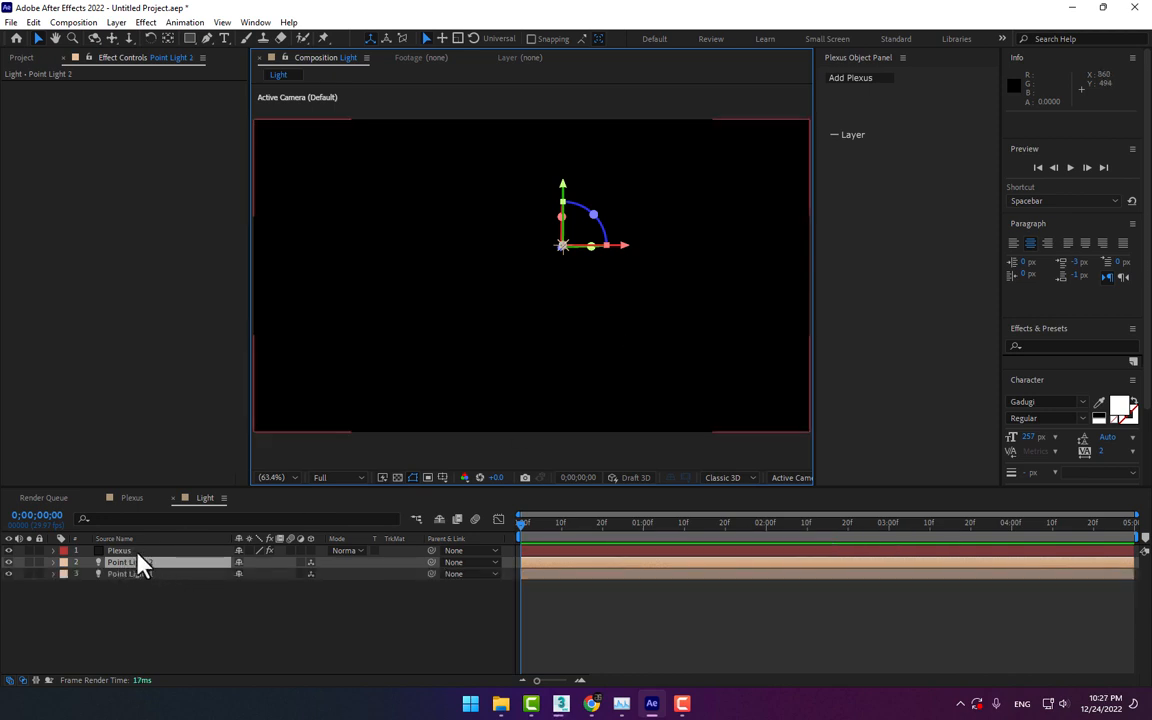
pyautogui.moveTo(135, 551); pyautogui.dragTo(160, 595)
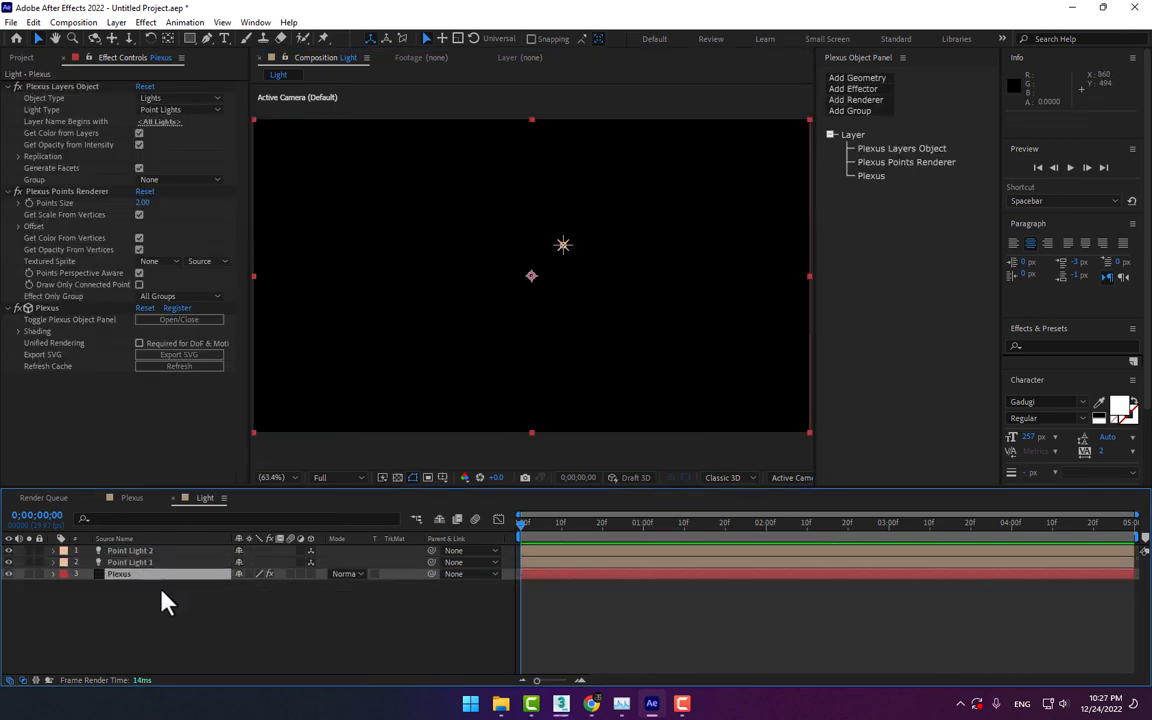
# Move Point Light 2 to about 648, 329 and add a Lines renderer to the Plexus layer
pyautogui.click(565, 255)
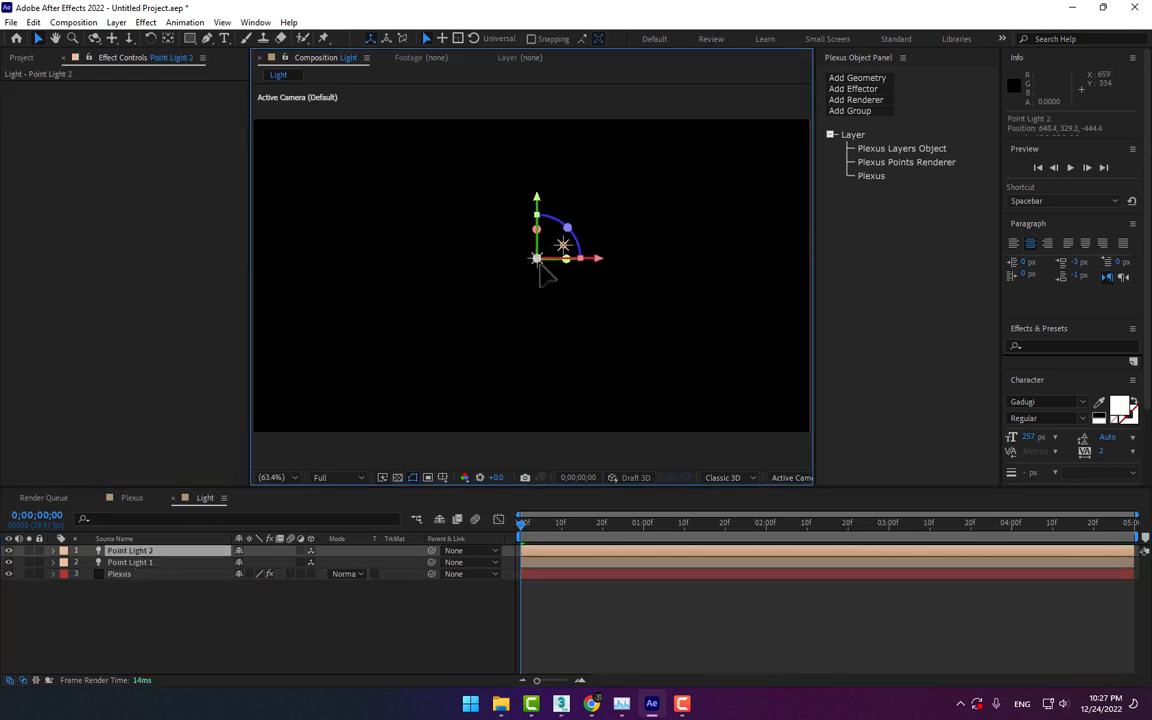
pyautogui.click(125, 574)
pyautogui.click(866, 99)
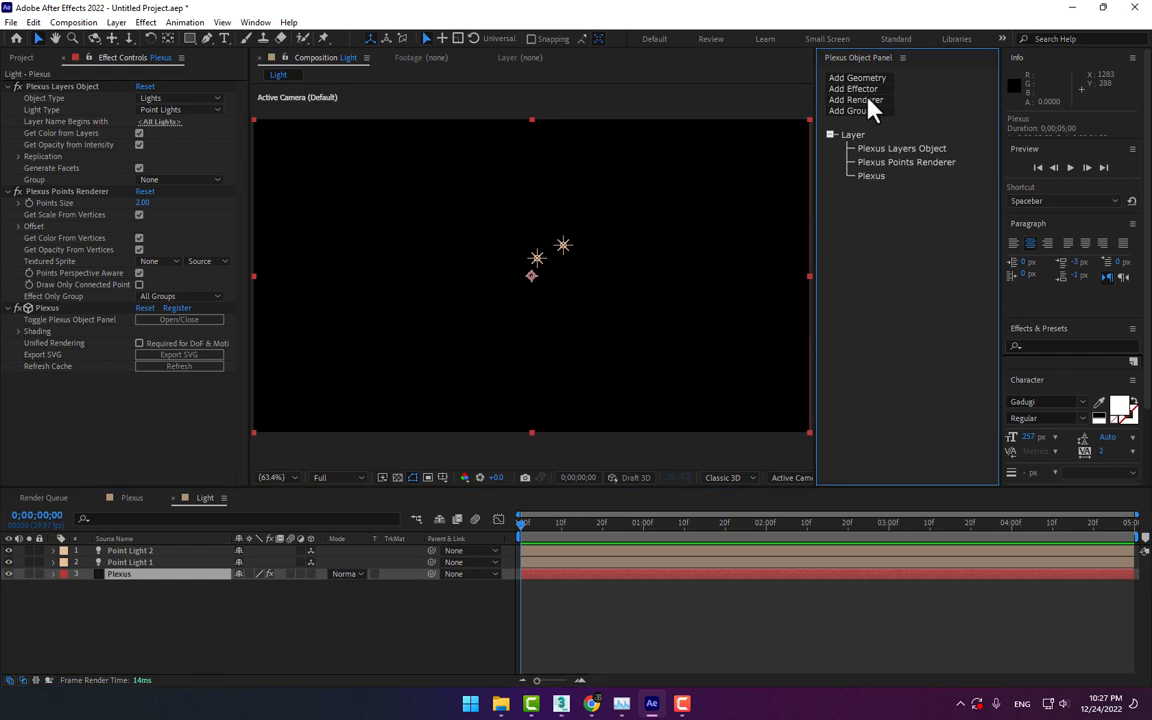
pyautogui.click(875, 129)
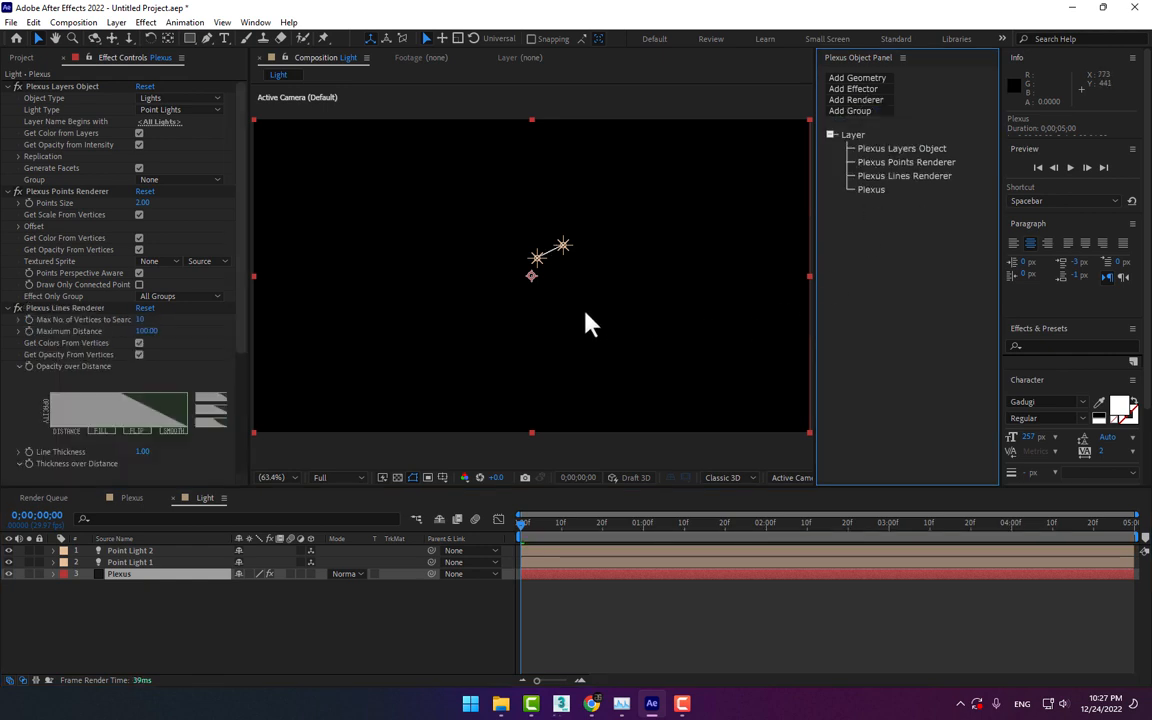
# Duplicate the point light until there are five, spreading the lights apart near the composition's center to form a connected mesh
pyautogui.scroll(2, 535, 278)
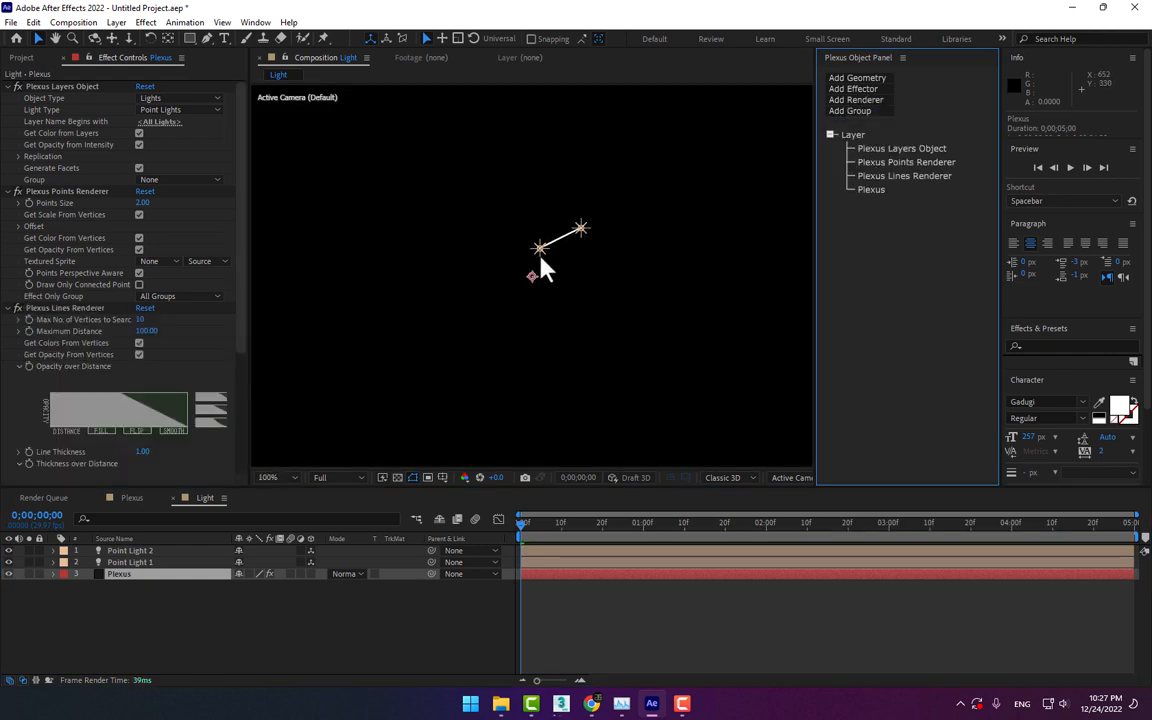
pyautogui.moveTo(536, 252); pyautogui.dragTo(522, 284)
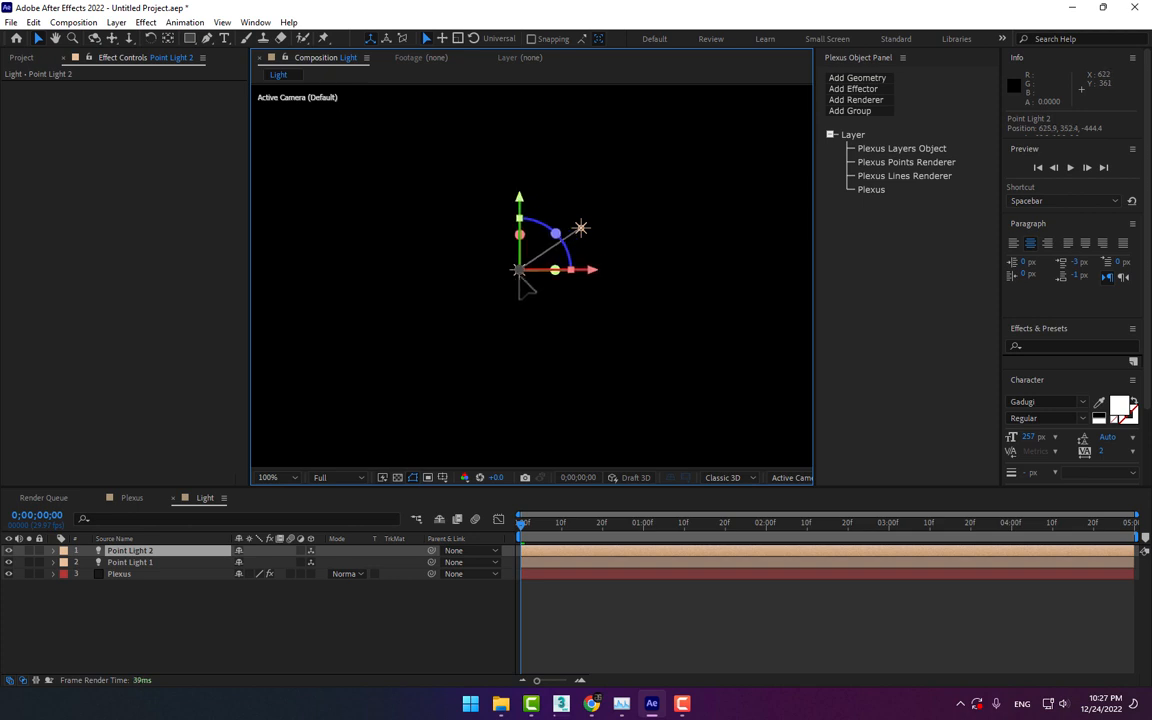
pyautogui.hotkey('ctrl', 'd')
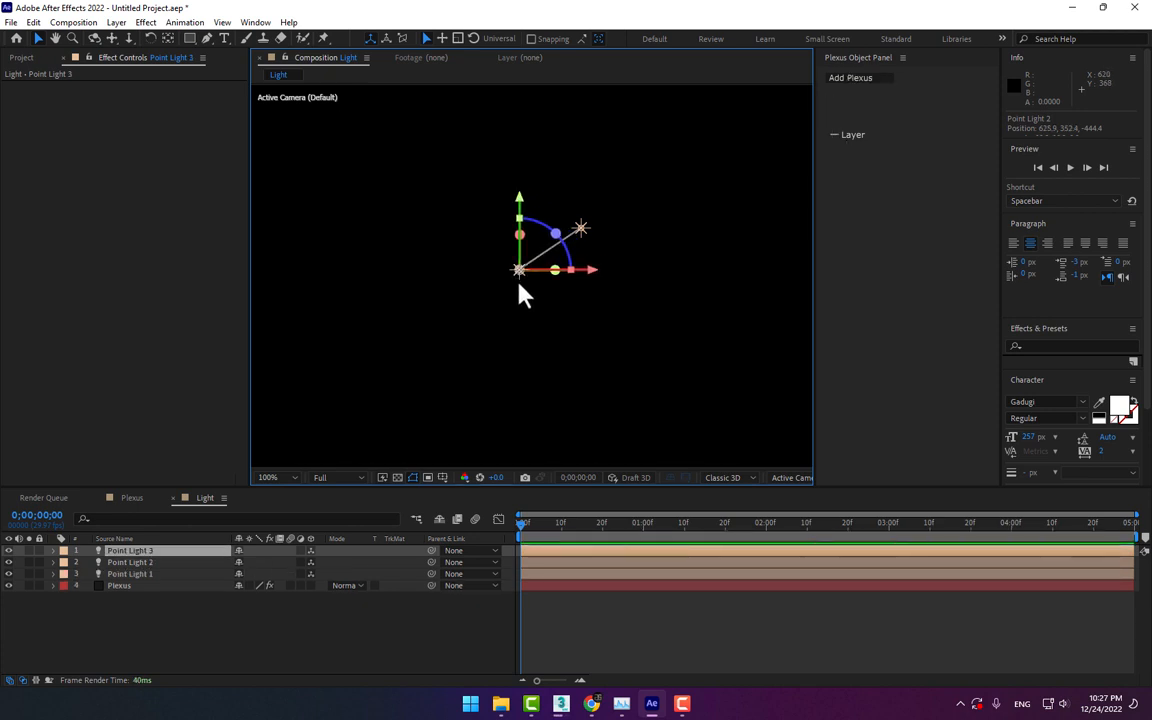
pyautogui.moveTo(522, 282); pyautogui.dragTo(496, 330)
pyautogui.hotkey('ctrl', 'd')
pyautogui.hotkey('ctrl', 'd')
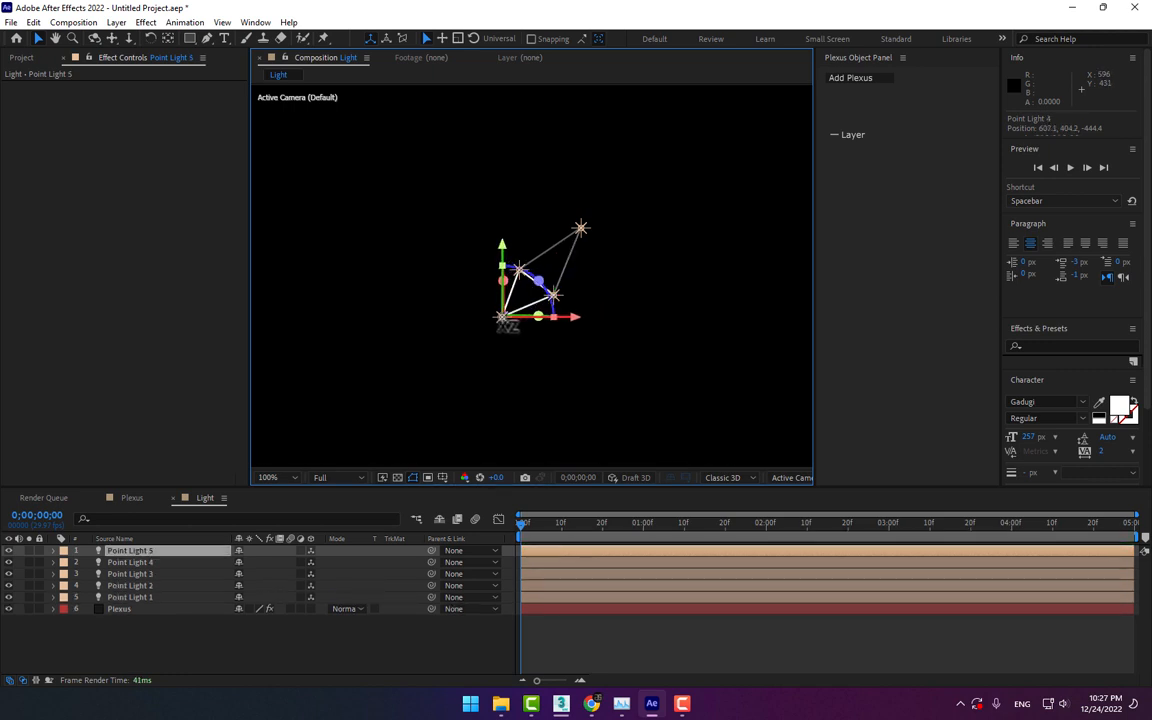
pyautogui.click(574, 346)
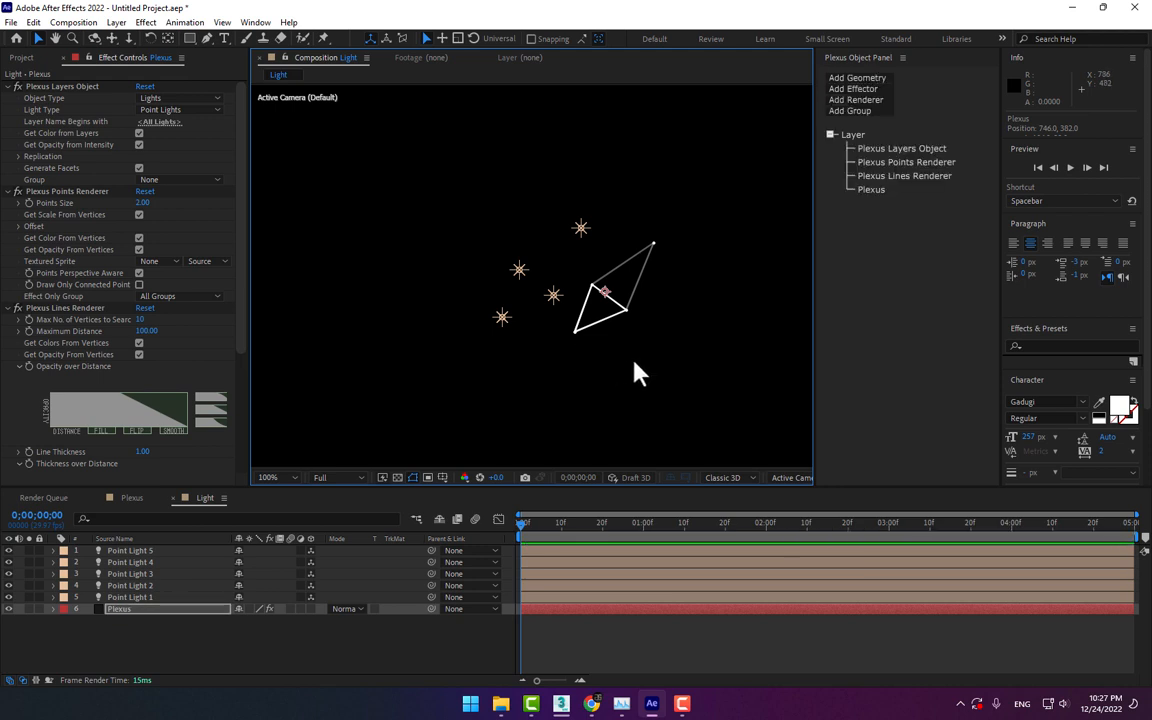
pyautogui.hotkey('ctrl', 'z')
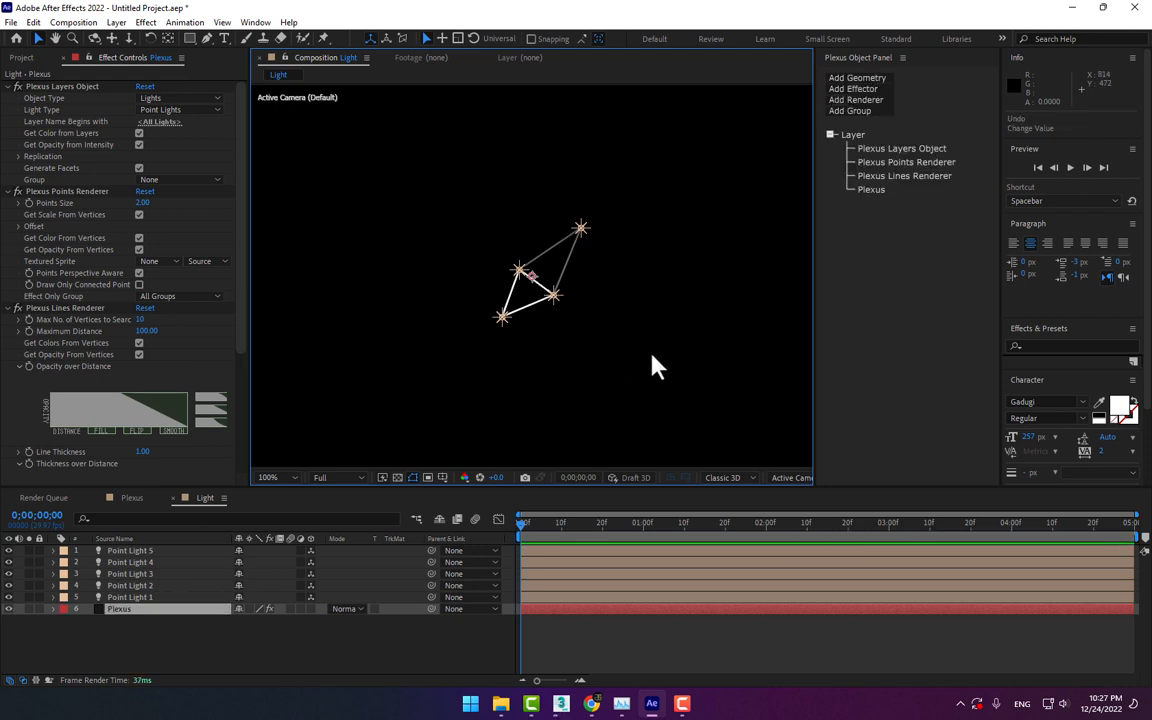
pyautogui.moveTo(500, 335); pyautogui.dragTo(592, 287)
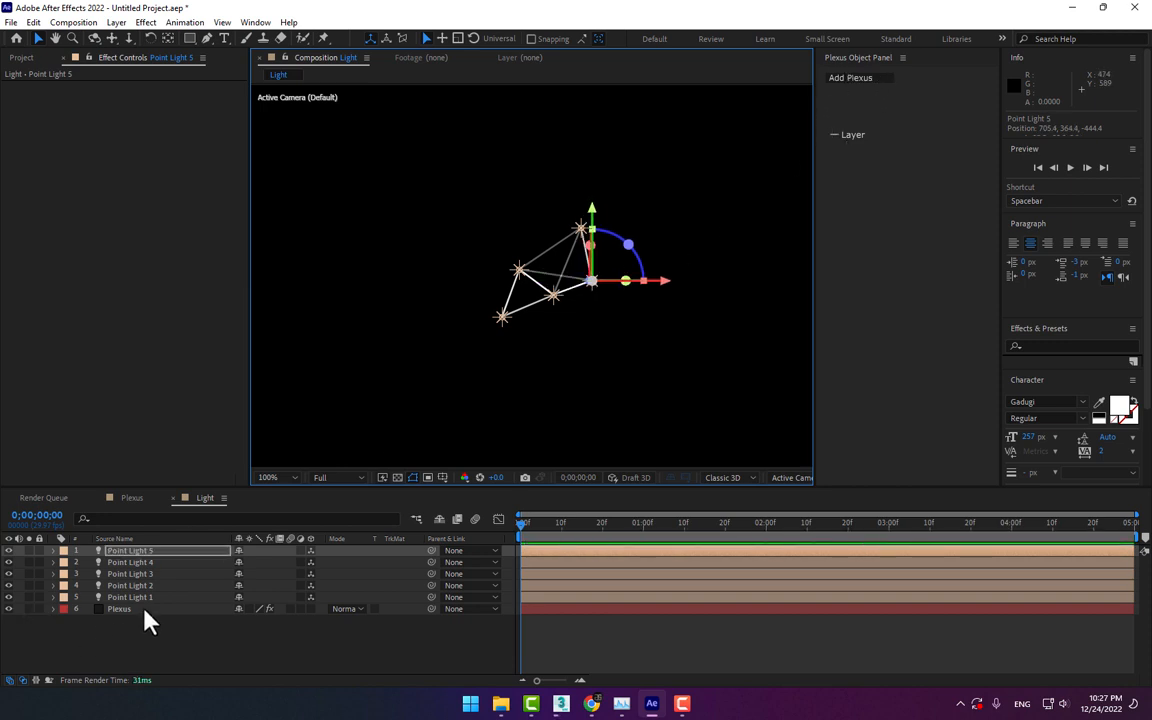
# Add a Triangulation renderer to the Plexus layer and reposition two of the point lights
pyautogui.click(145, 610)
pyautogui.click(858, 79)
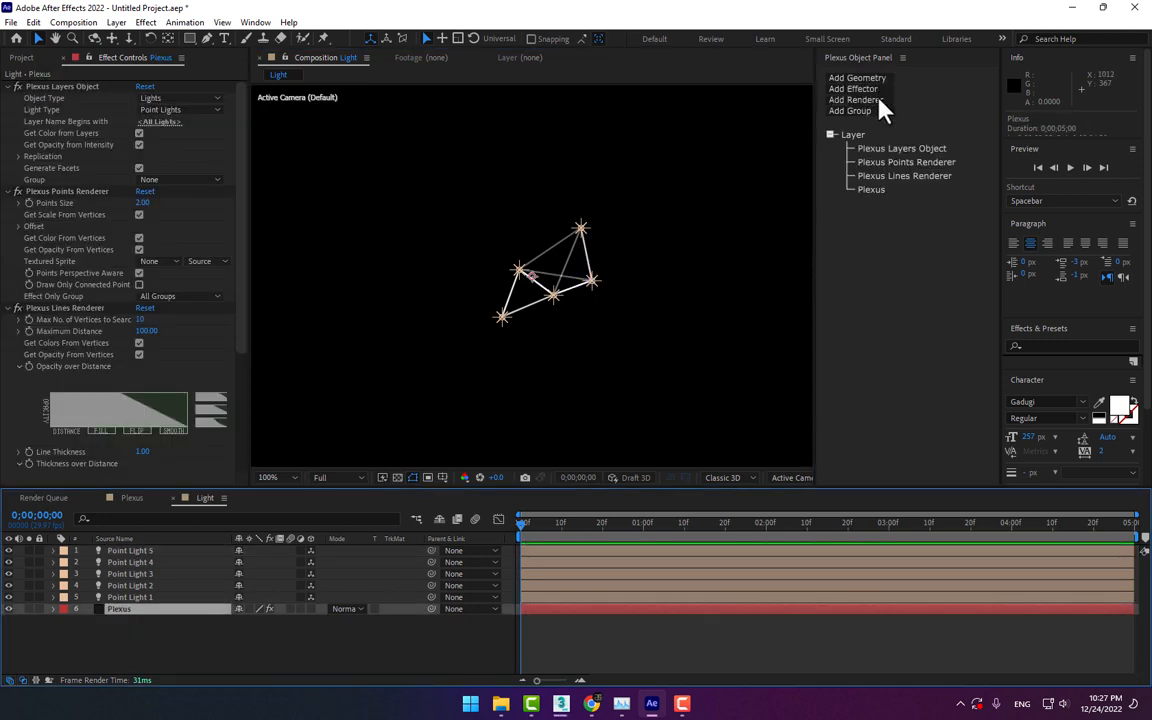
pyautogui.click(872, 100)
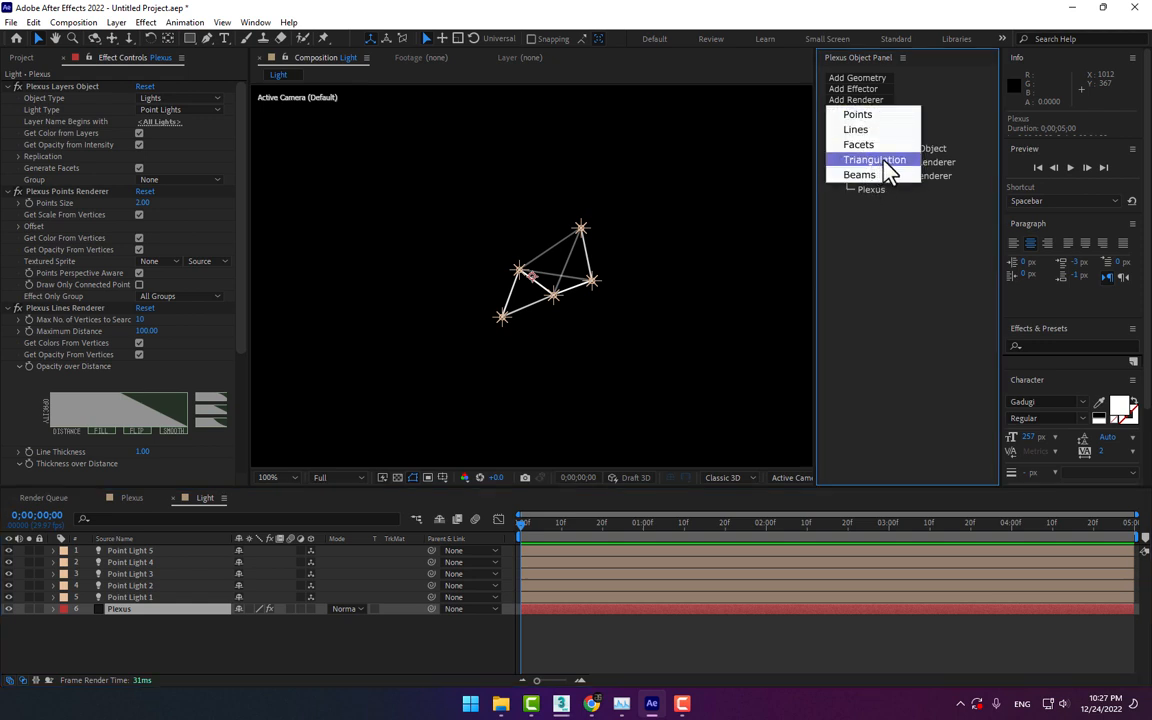
pyautogui.click(884, 160)
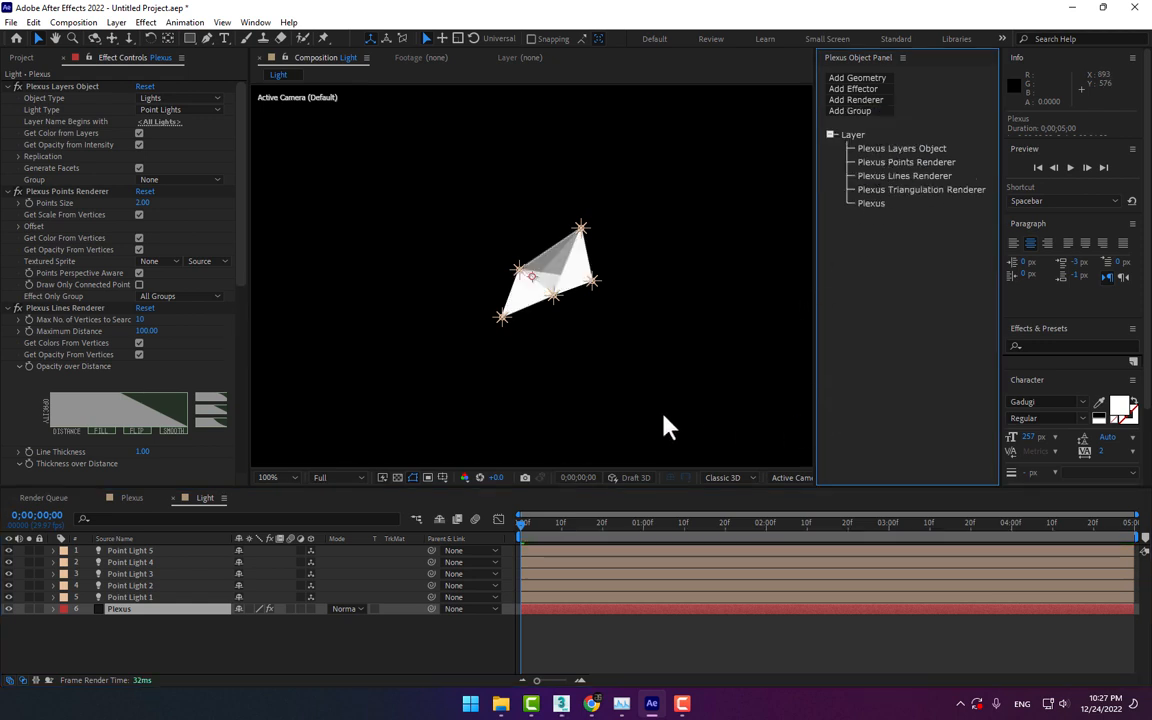
pyautogui.moveTo(552, 298); pyautogui.dragTo(571, 315)
pyautogui.moveTo(522, 273); pyautogui.dragTo(509, 259)
# Switch to the Plexus composition and collapse the Null 1 layer's properties
pyautogui.click(131, 497)
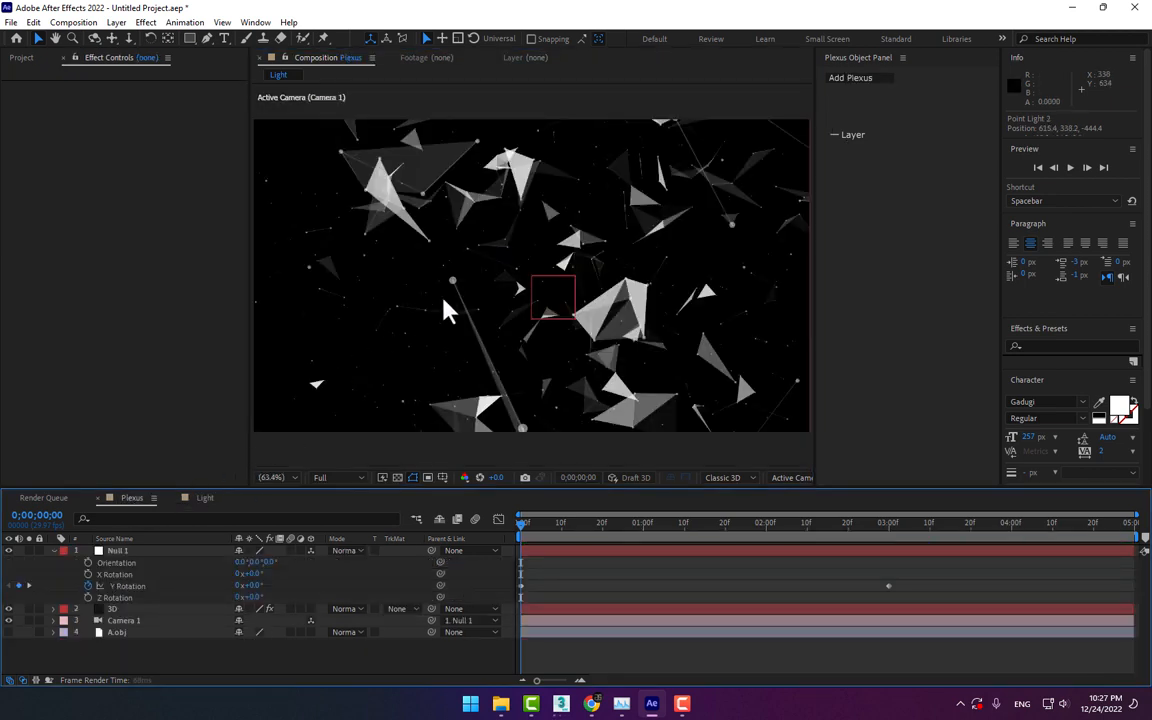
pyautogui.click(54, 551)
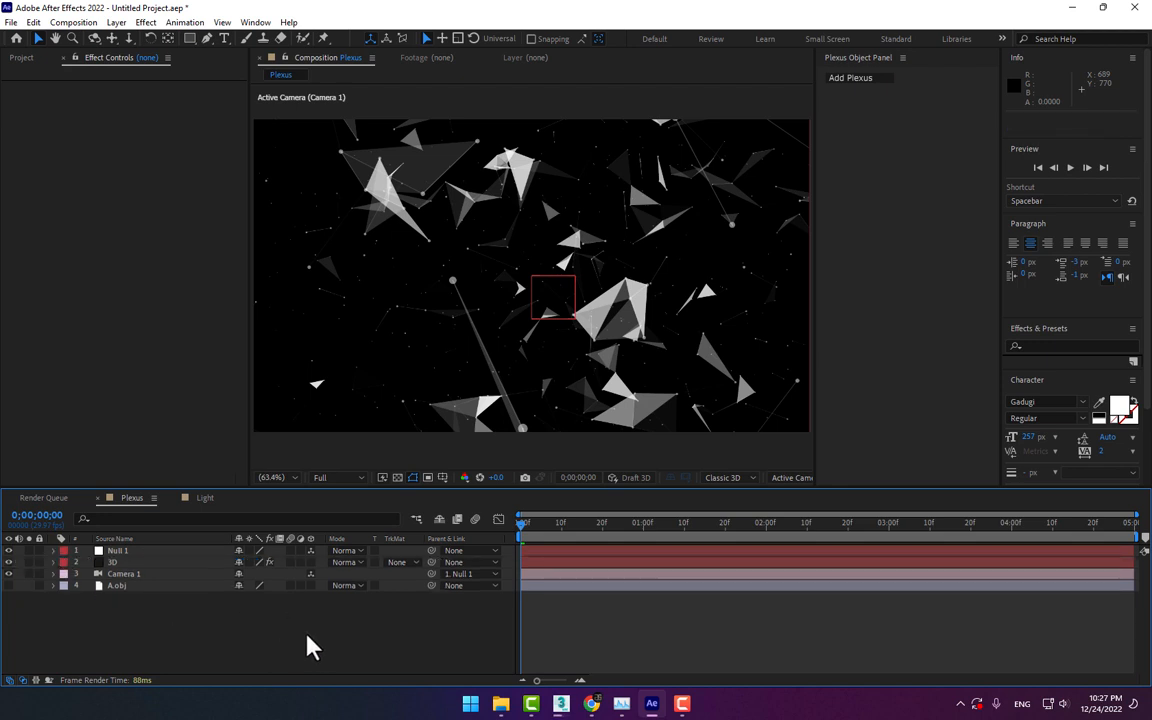